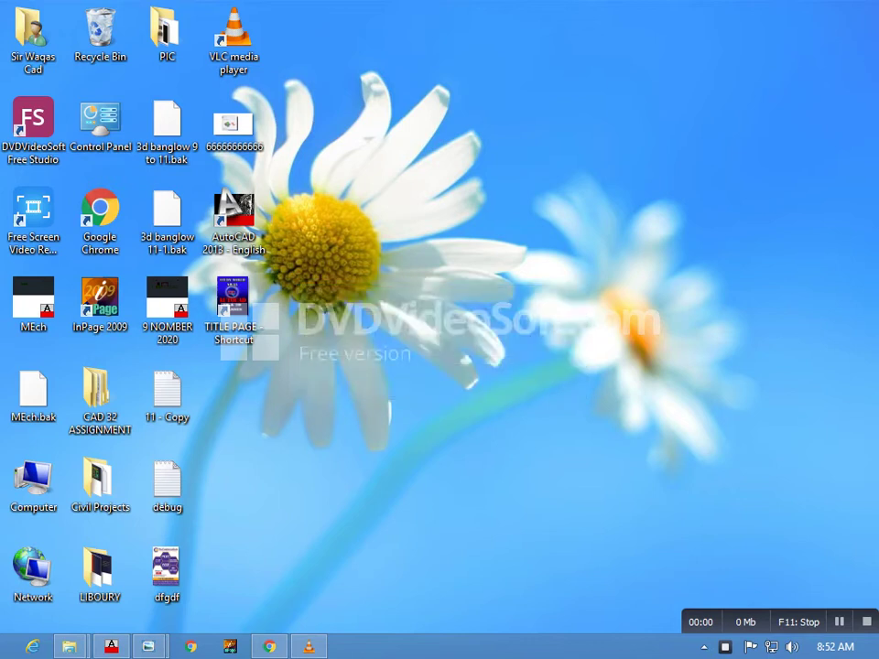
View the title page image full-screen, close it, and refresh the desktop.
double_click(234, 297)
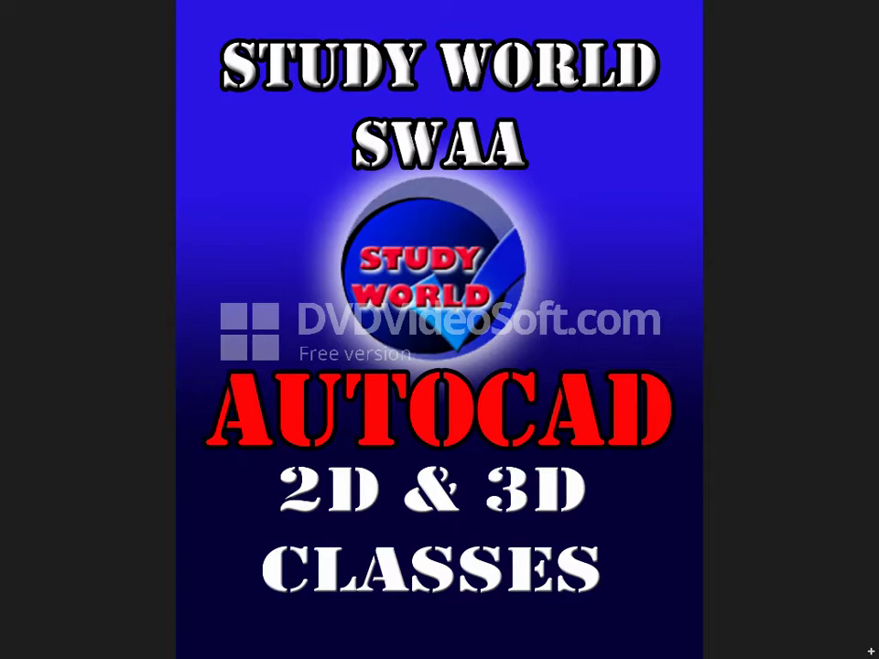
key(Escape)
key(alt+F4)
right_click(428, 353)
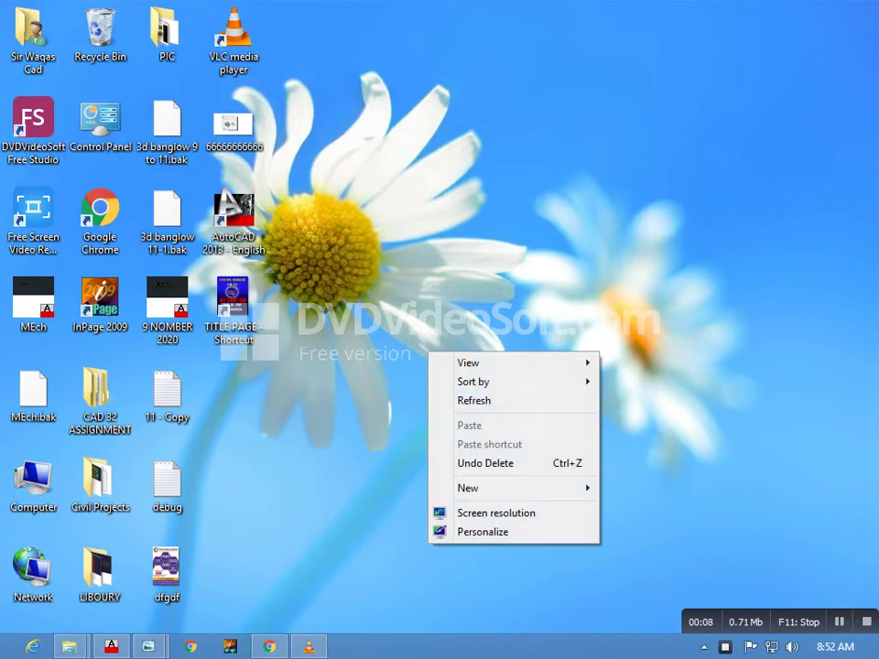
click(470, 398)
Preview the title page image in Photo Viewer, close it, and refresh the desktop again.
right_click(248, 302)
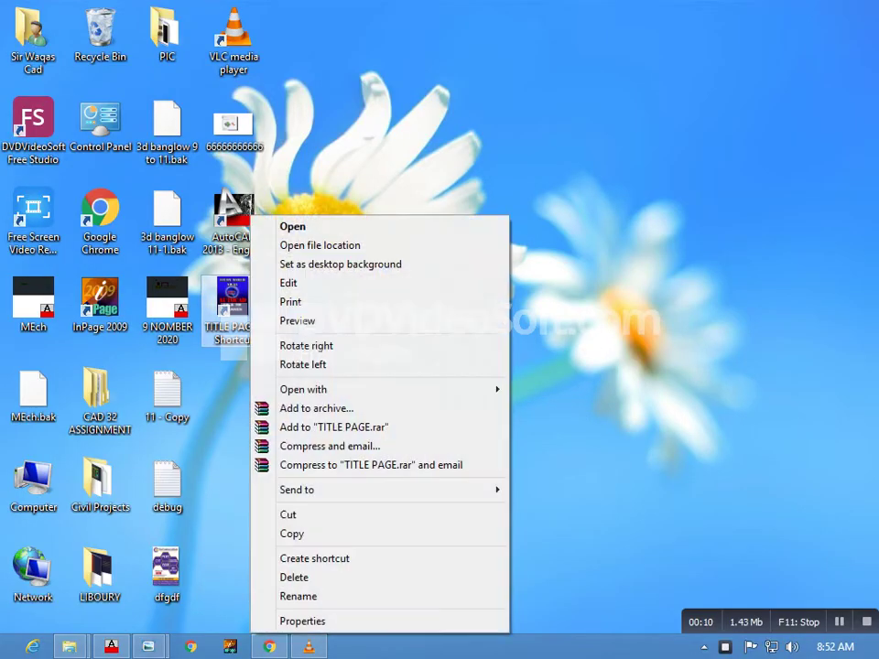
click(274, 320)
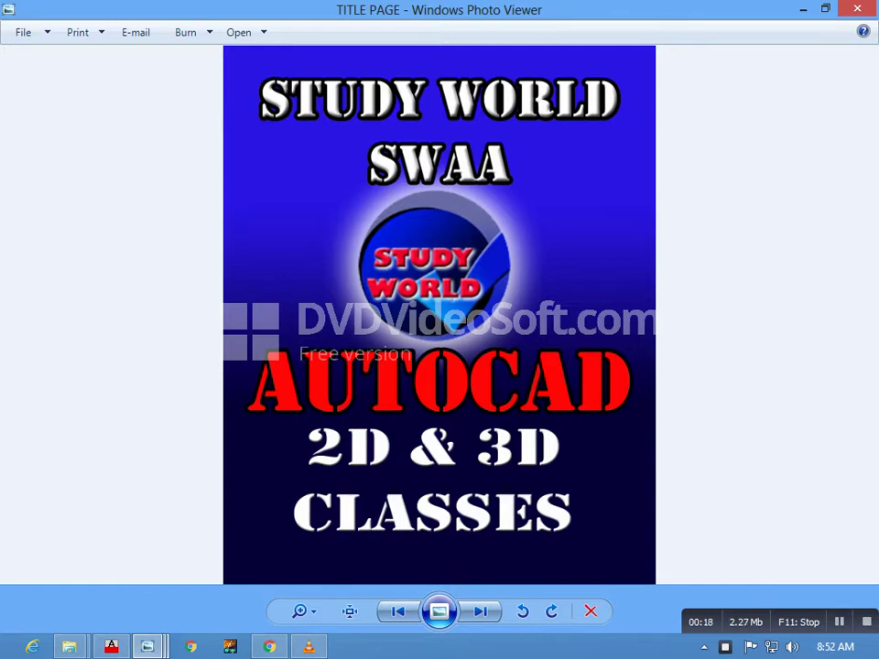
key(alt+F4)
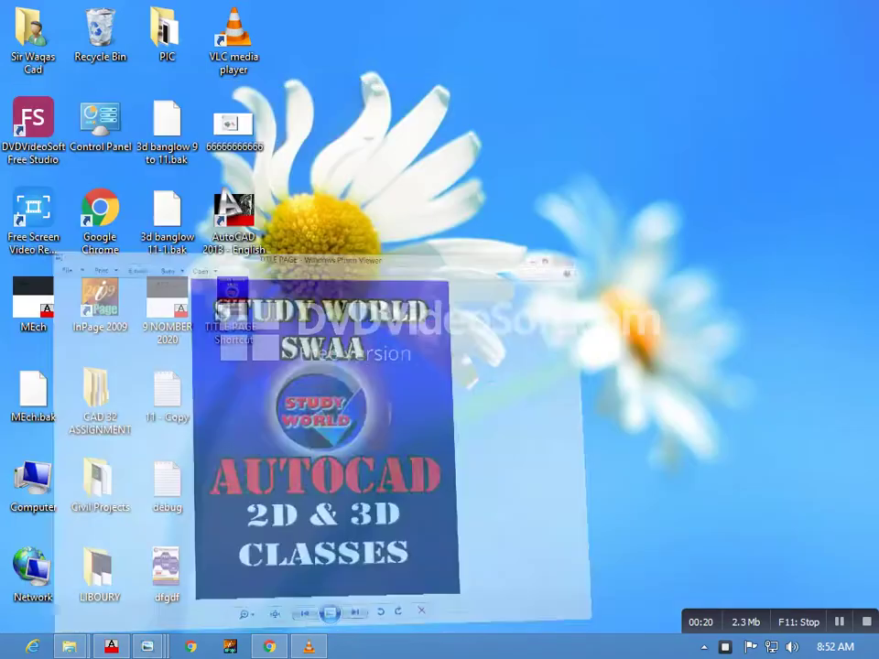
right_click(475, 290)
click(518, 335)
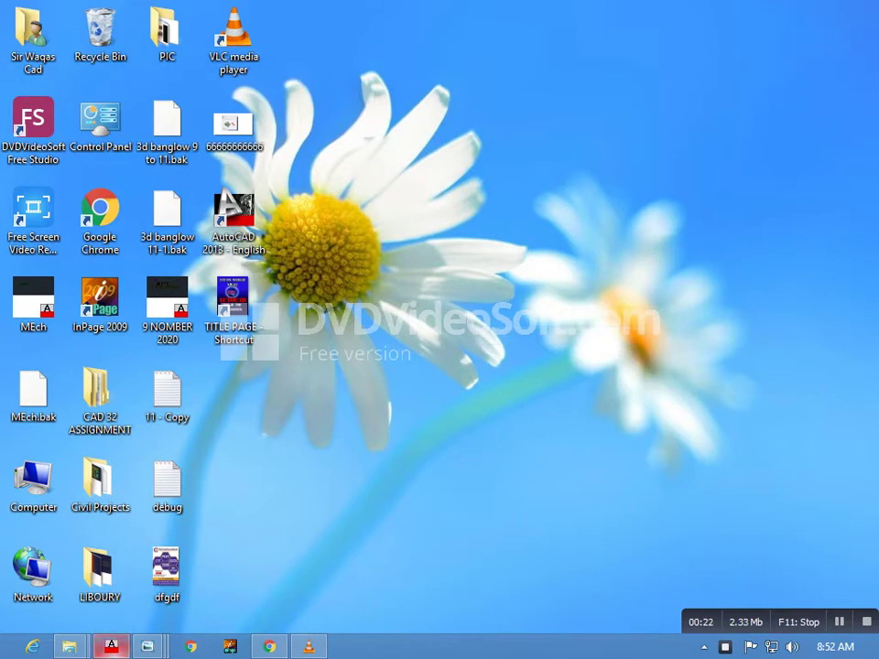
Return to AutoCAD, centre the padlock model and cancel the pending interference check.
key(alt+Tab)
scroll(412, 375, down, 3)
scroll(412, 375, down, 2)
scroll(403, 380, up, 3)
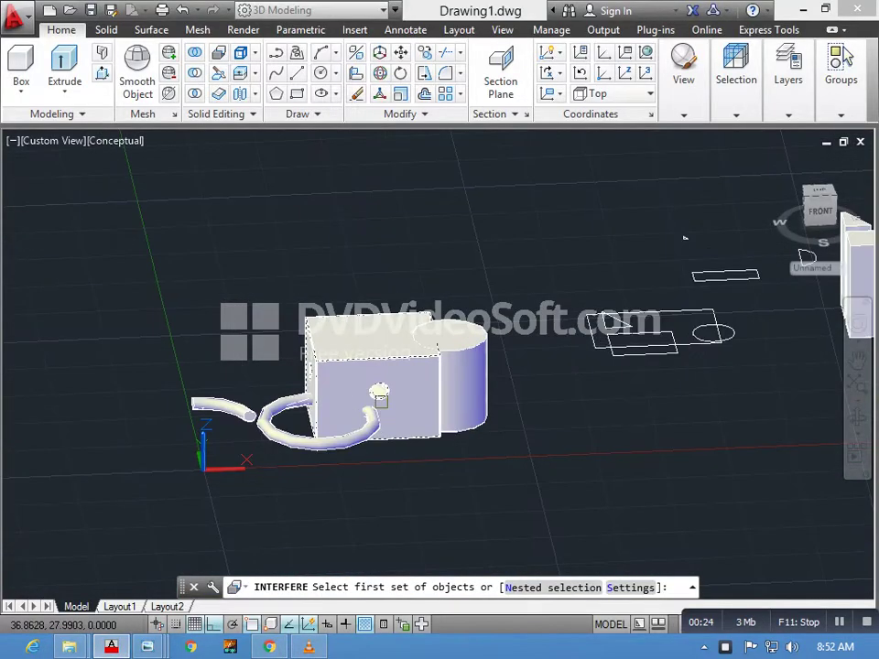
middle_drag(325, 304, 388, 372)
scroll(388, 373, up, 2)
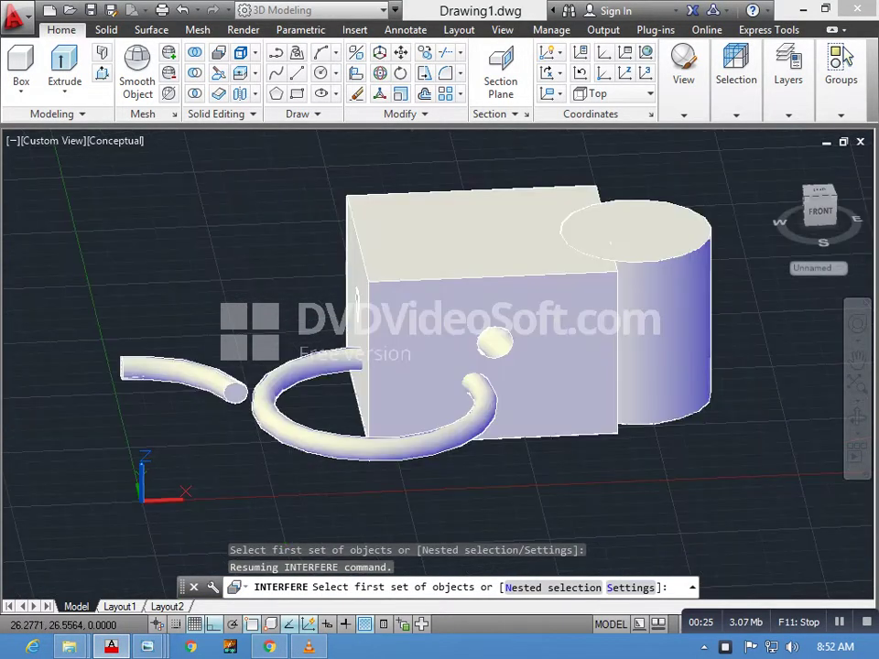
key(Escape)
scroll(170, 177, down, 2)
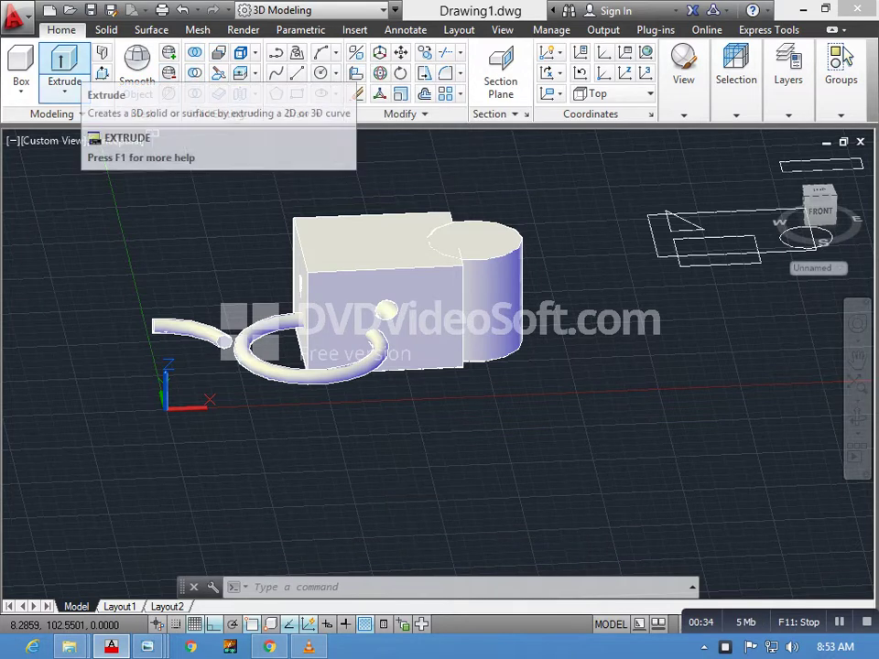
Erase the padlock body, sketches and sliced solids with a crossing window.
shift+middle_drag(383, 260, 863, 177)
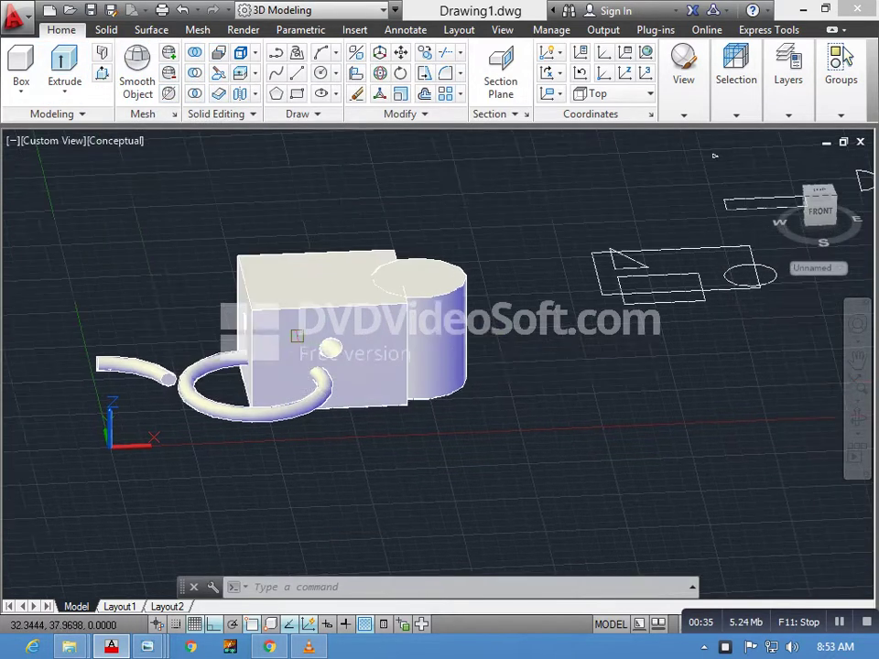
shift+middle_drag(269, 138, 265, 135)
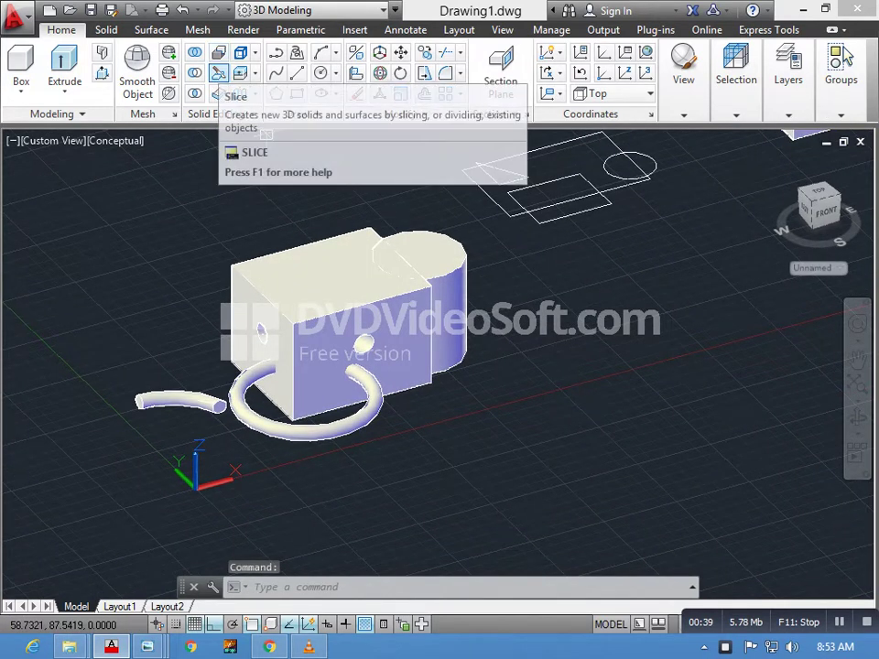
scroll(641, 338, down, 3)
scroll(591, 366, down, 2)
scroll(627, 366, up, 2)
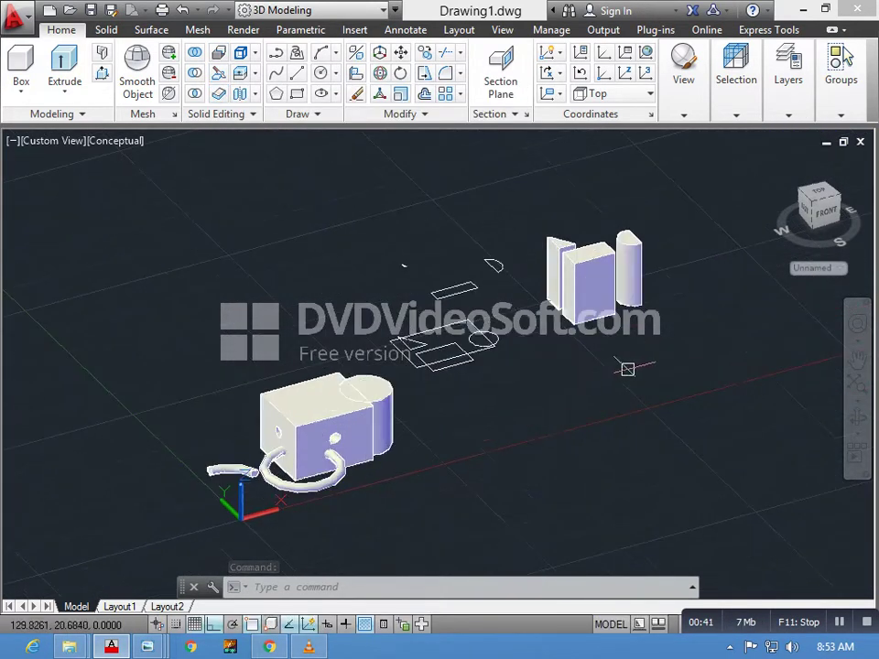
click(619, 439)
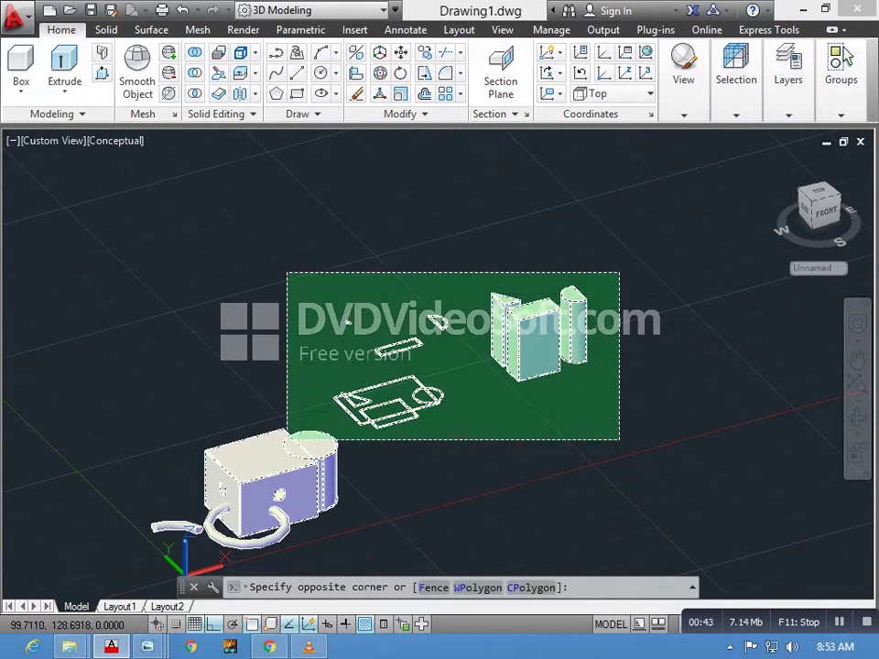
click(286, 273)
key(Delete)
Erase the remaining ring and pipe, then pan and orbit the empty view.
middle_drag(252, 403, 304, 330)
key(Escape)
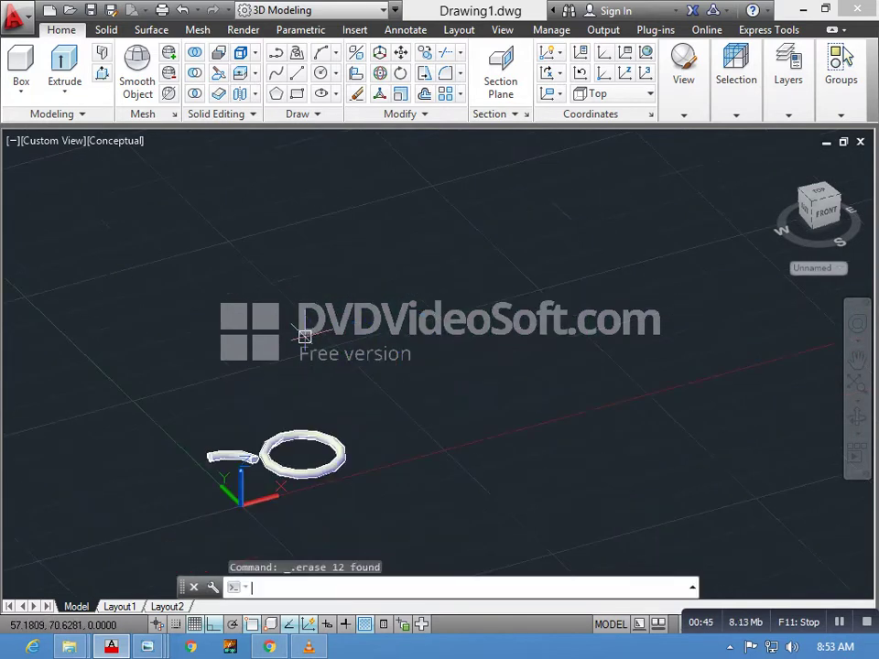
click(369, 519)
click(239, 468)
key(Delete)
middle_drag(290, 414, 176, 413)
drag(440, 384, 358, 365)
key(Escape)
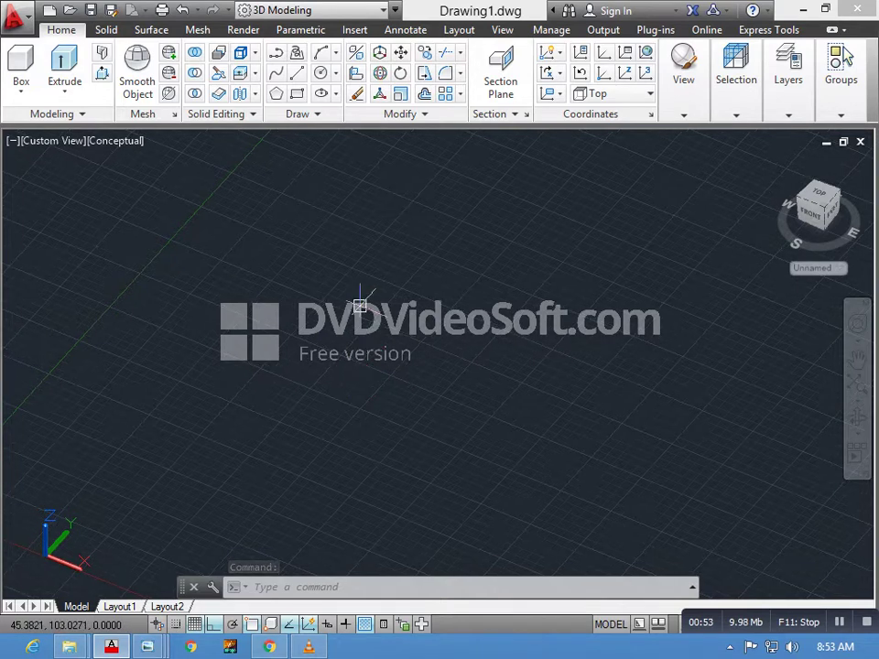
middle_drag(307, 314, 330, 213)
middle_drag(162, 129, 143, 147)
key(Escape)
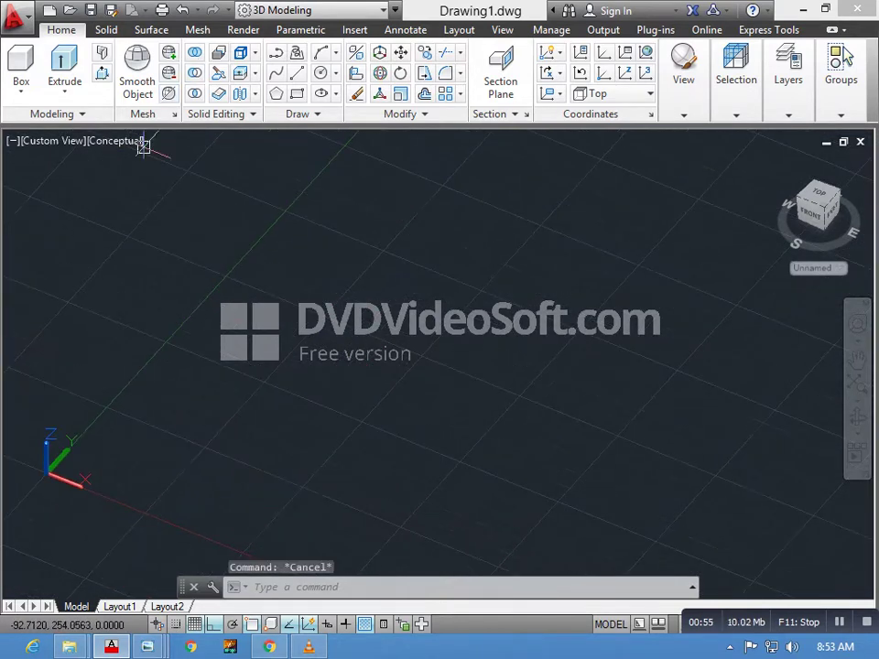
middle_drag(237, 161, 142, 153)
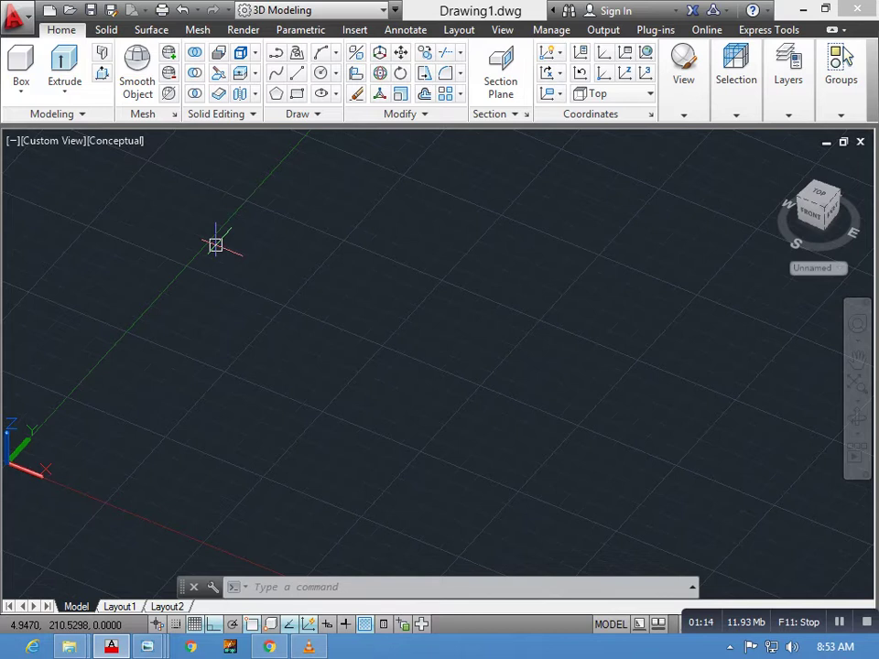
shift+middle_drag(134, 245, 85, 278)
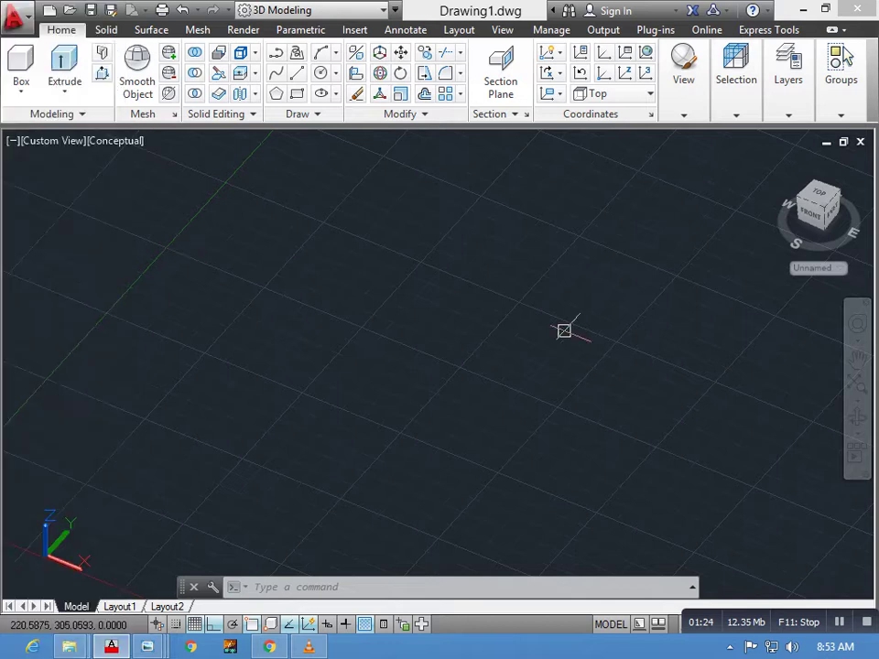
mouse_move(563, 330)
middle_down()
mouse_move(161, 152)
mouse_move(217, 357)
middle_up()
key(Escape)
key(Escape)
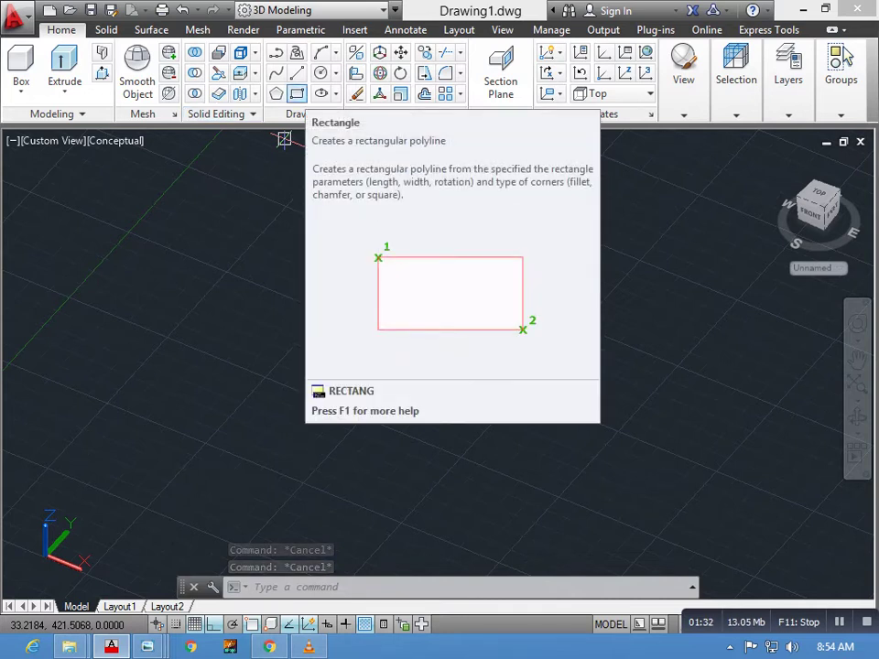
Draw a rectangle with RECTANG and centre it in the view.
click(296, 93)
click(204, 423)
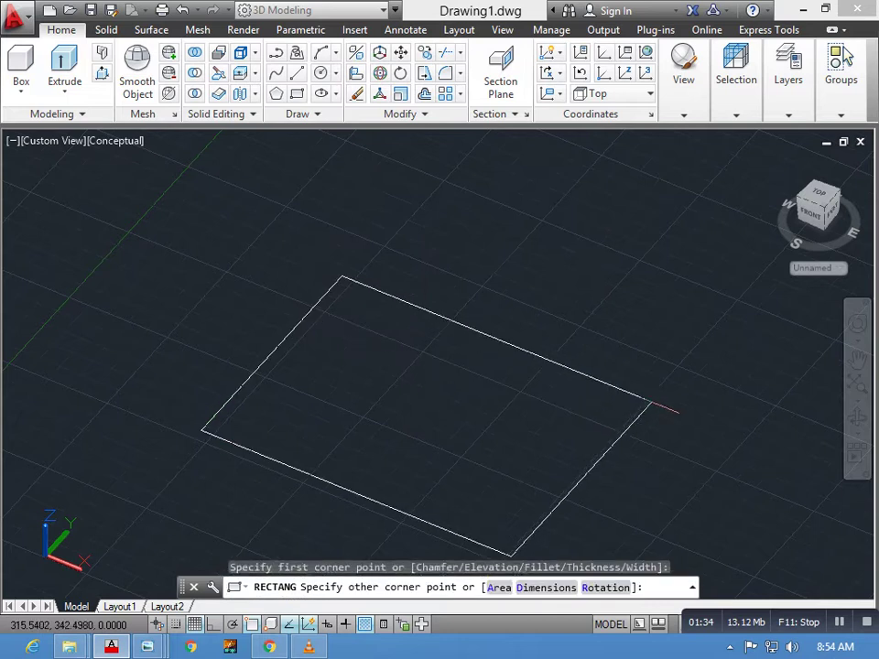
click(636, 372)
middle_drag(636, 372, 567, 308)
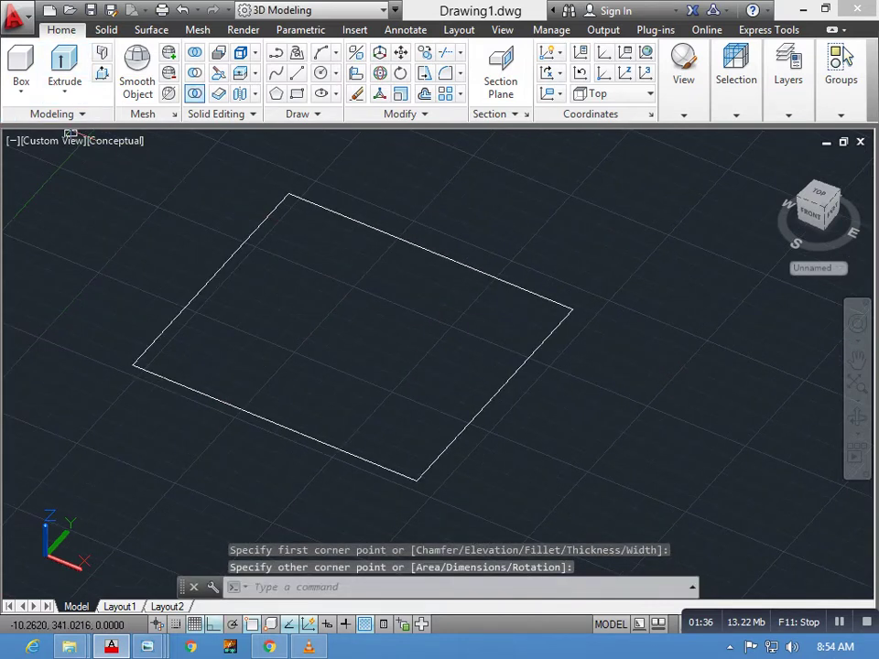
Press-pull the rectangle into a box solid and orbit to an isometric view.
click(102, 73)
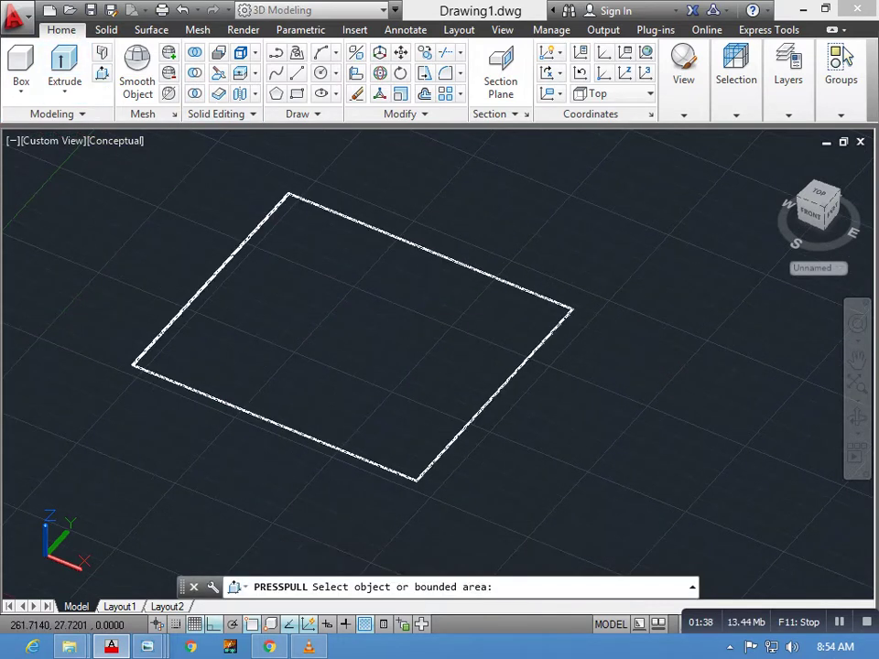
click(462, 279)
click(472, 292)
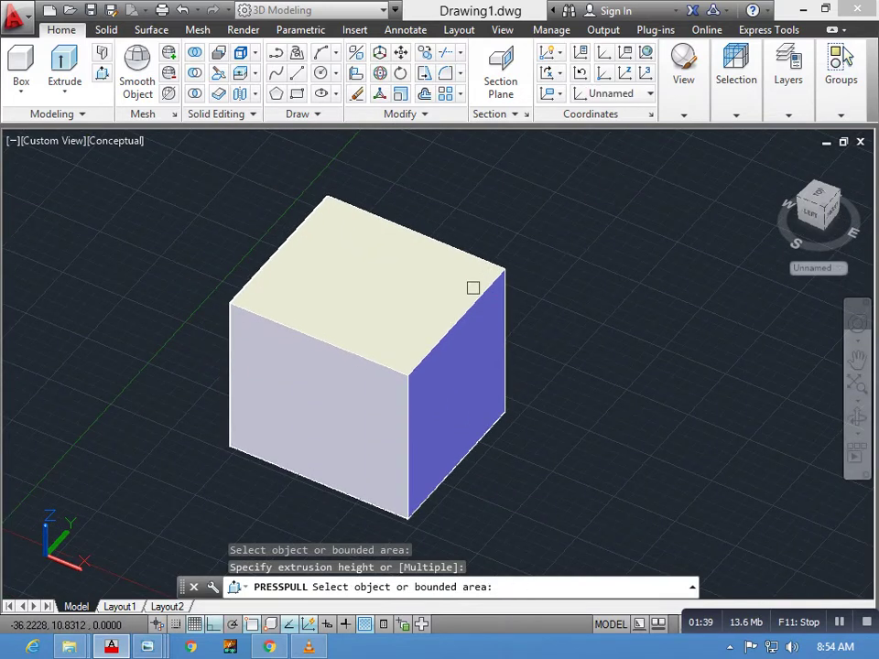
key(Return)
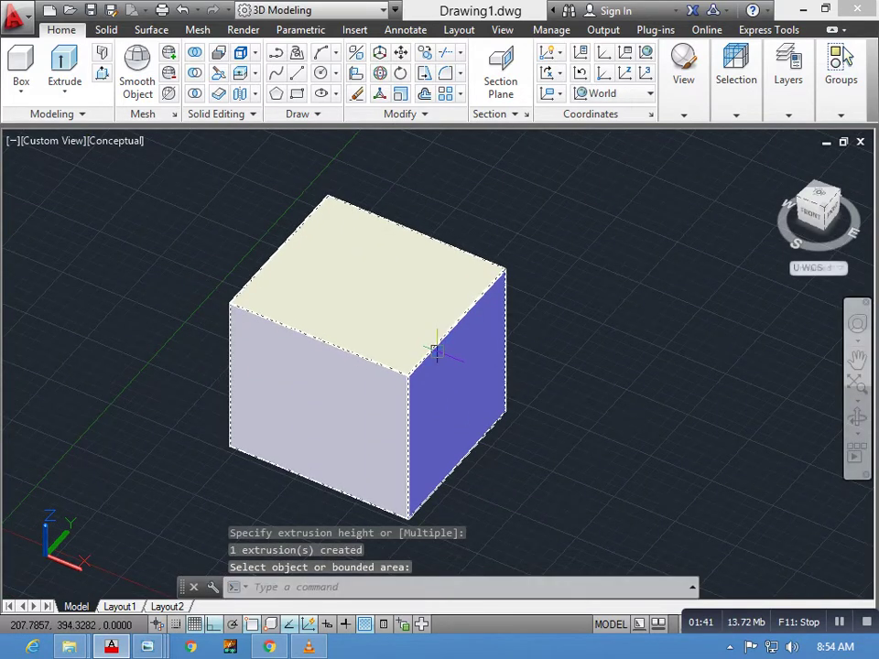
scroll(436, 366, down, 3)
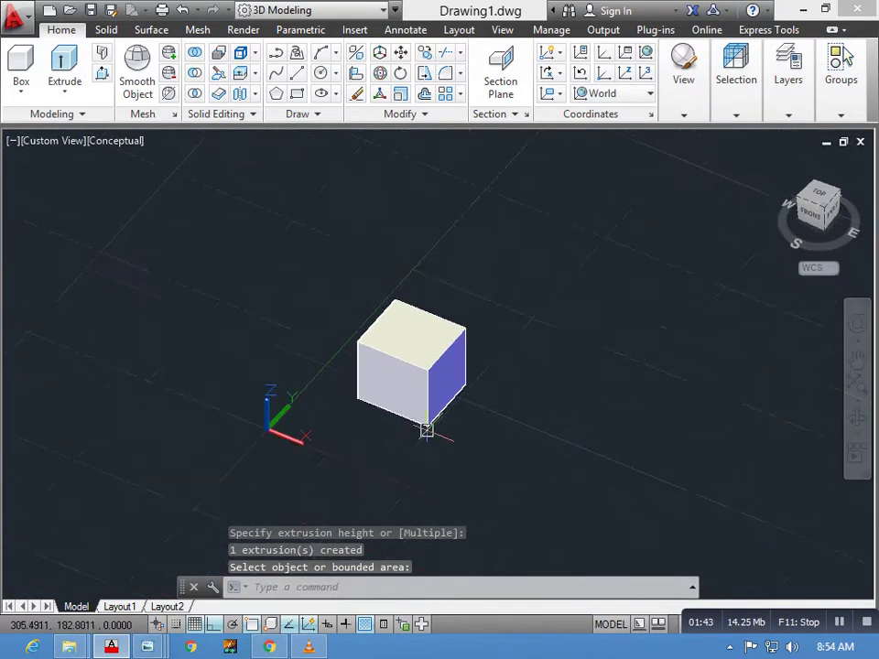
scroll(458, 394, up, 2)
shift+middle_drag(476, 372, 398, 337)
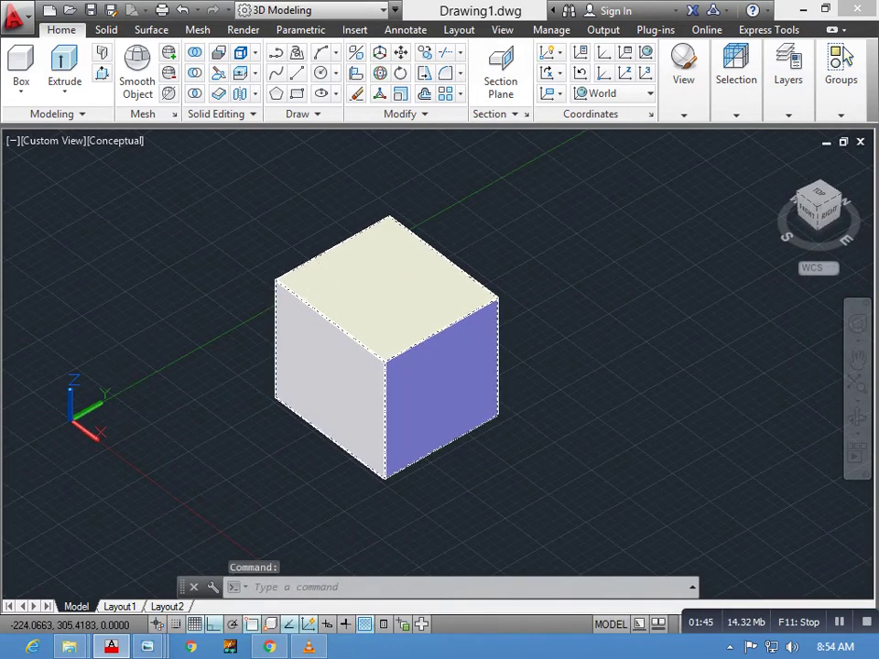
Press-pull the box's top face down so the box is lower than it is wide.
key(ctrl+shift+e)
click(495, 342)
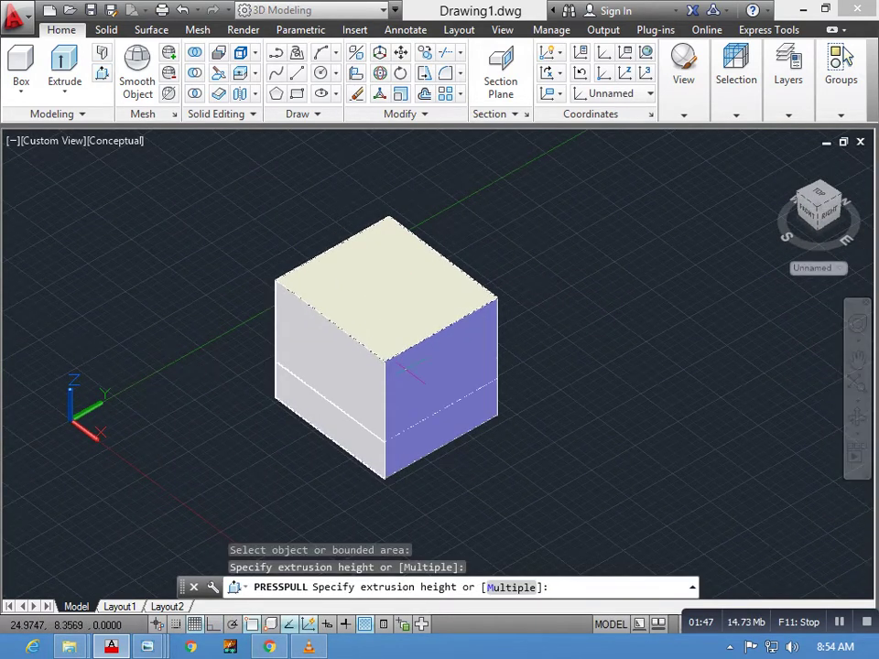
click(548, 329)
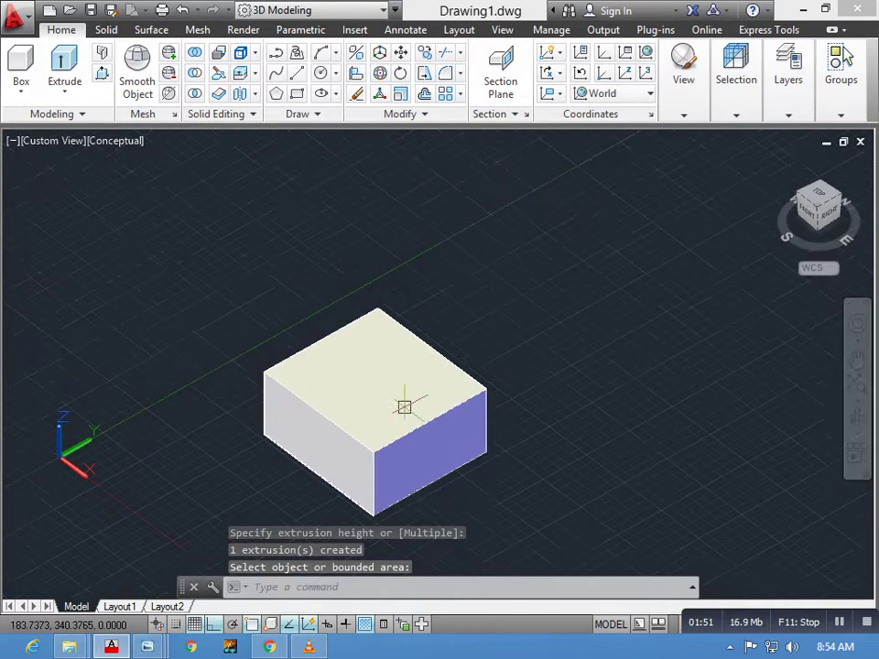
scroll(404, 405, up, 2)
middle_drag(403, 405, 255, 344)
key(Escape)
shift+middle_drag(254, 418, 298, 375)
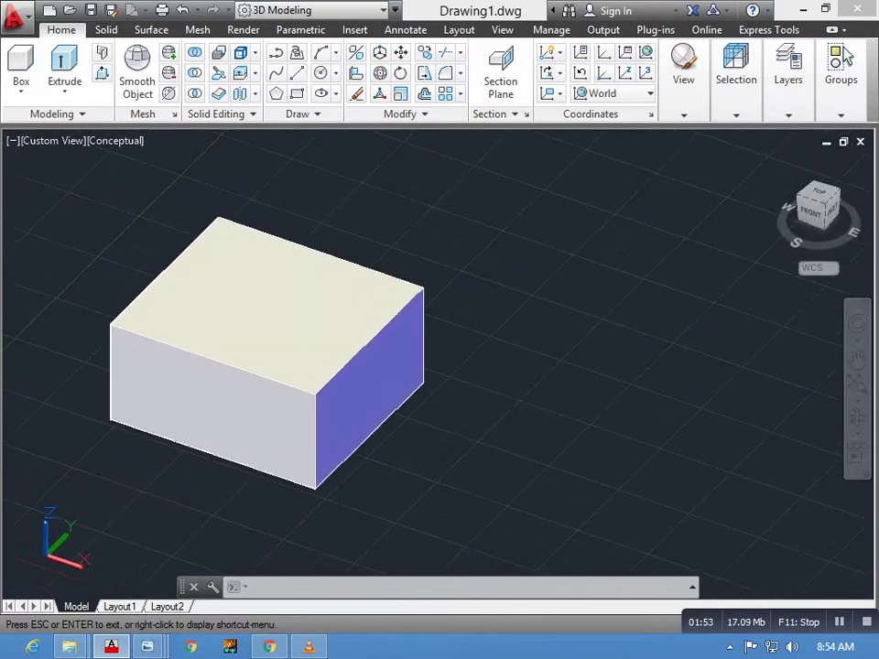
scroll(297, 374, up, 3)
scroll(293, 356, up, 1)
scroll(293, 356, down, 2)
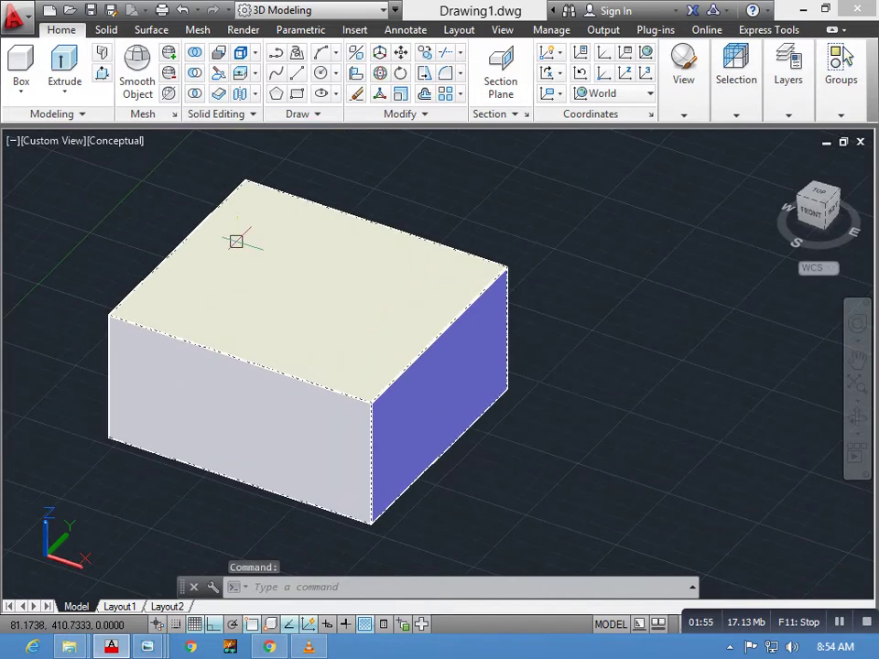
Start SLICE with the box as the object to cut, then orbit to a corner view.
click(20, 90)
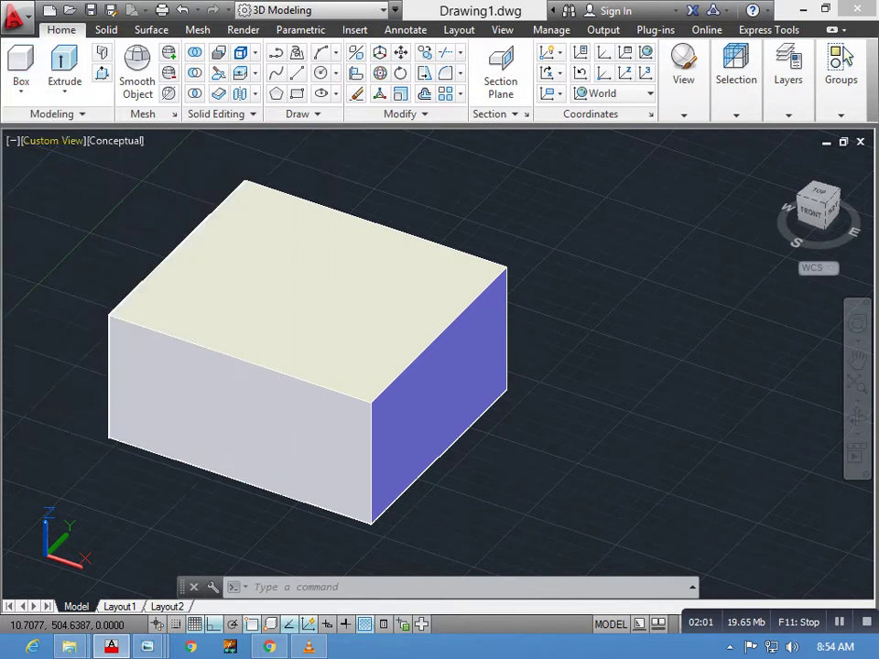
click(218, 72)
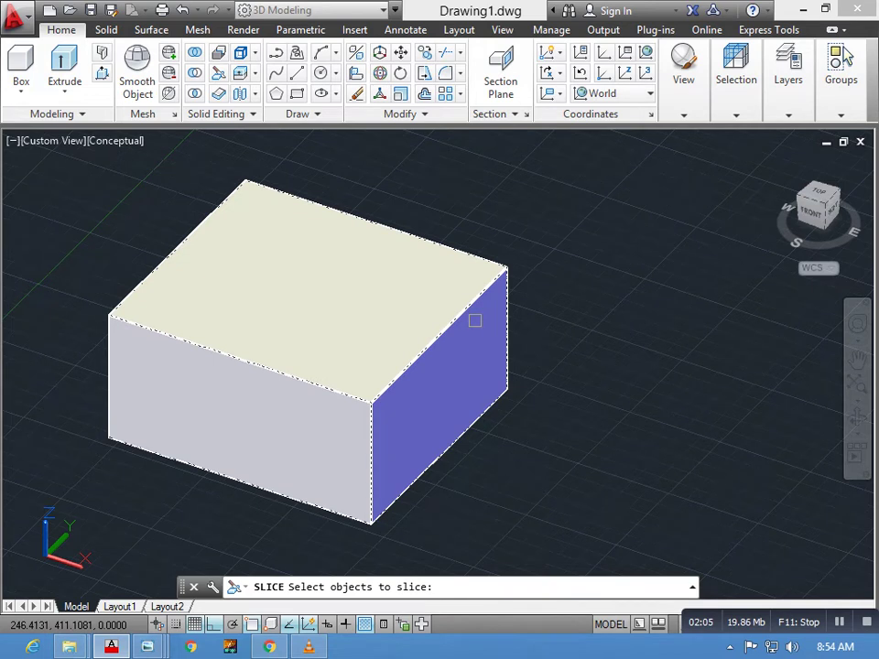
click(345, 305)
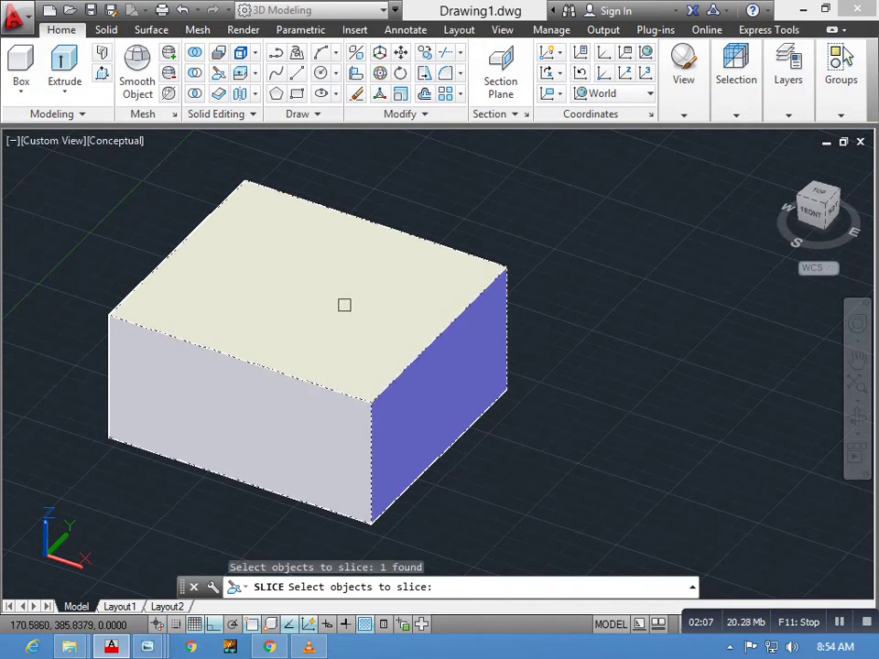
key(Return)
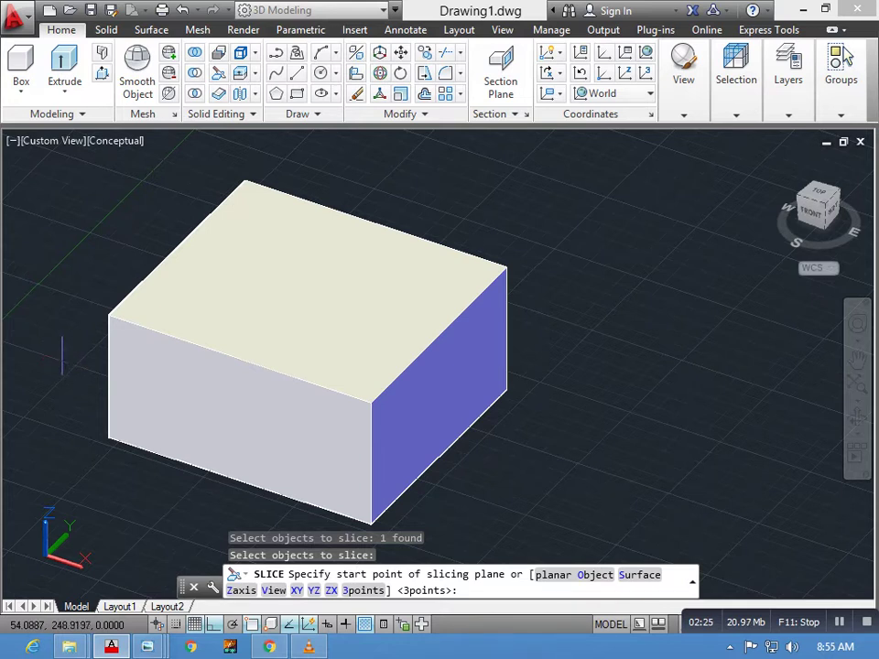
scroll(338, 291, down, 2)
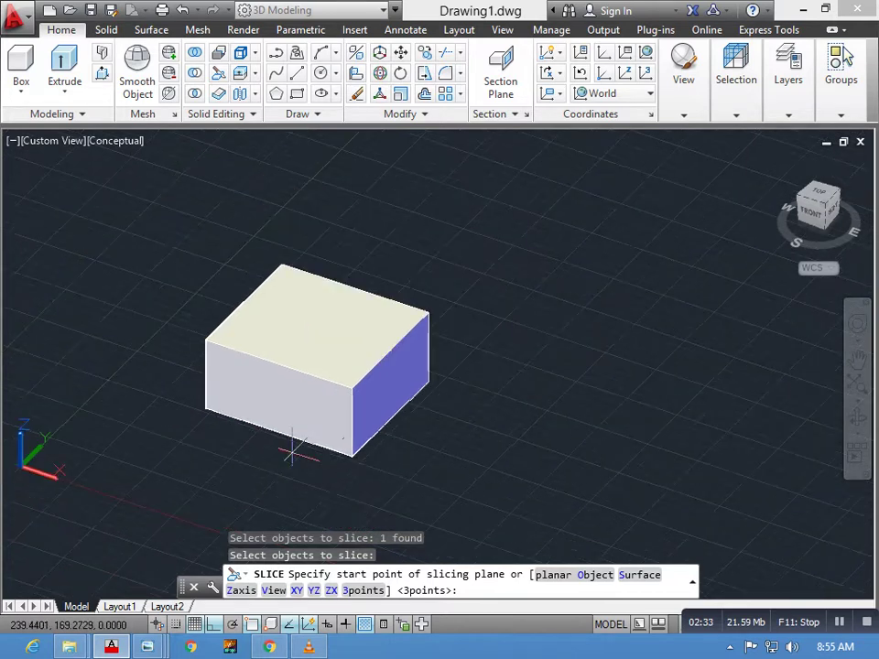
scroll(449, 449, up, 2)
shift+middle_drag(430, 355, 393, 554)
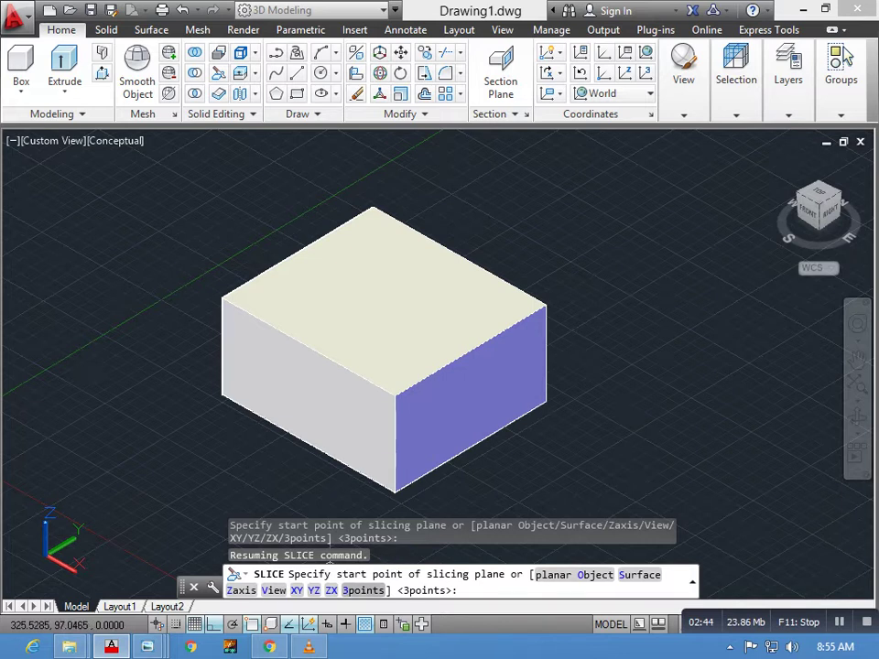
Define a 3-point slice plane through two edge midpoints and a lower midpoint.
click(363, 591)
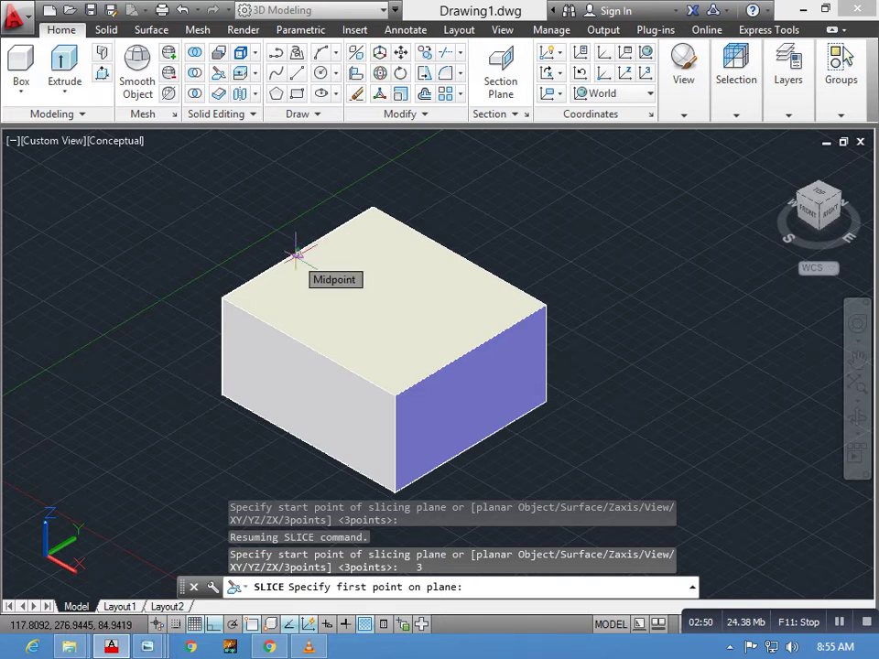
click(297, 252)
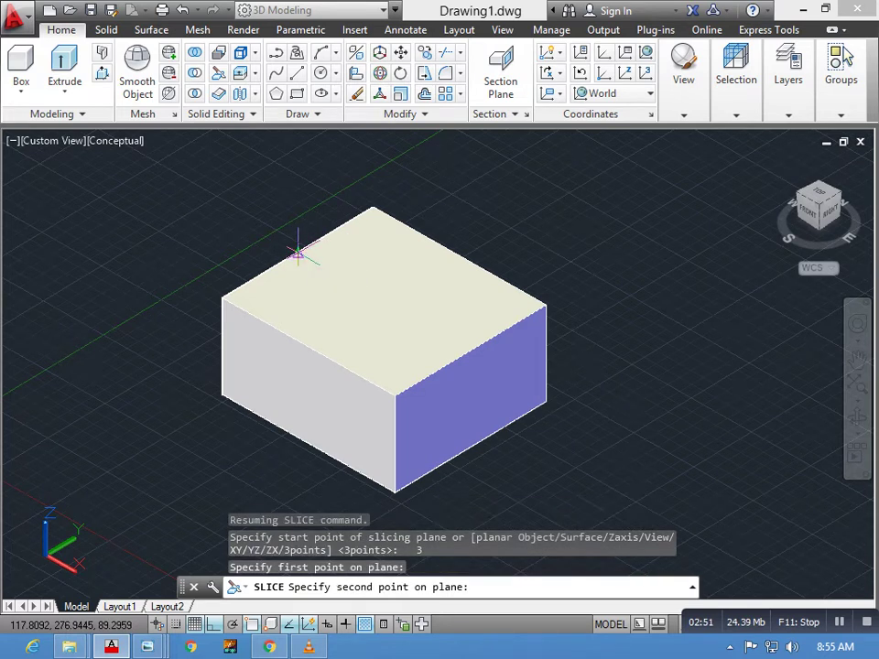
click(470, 352)
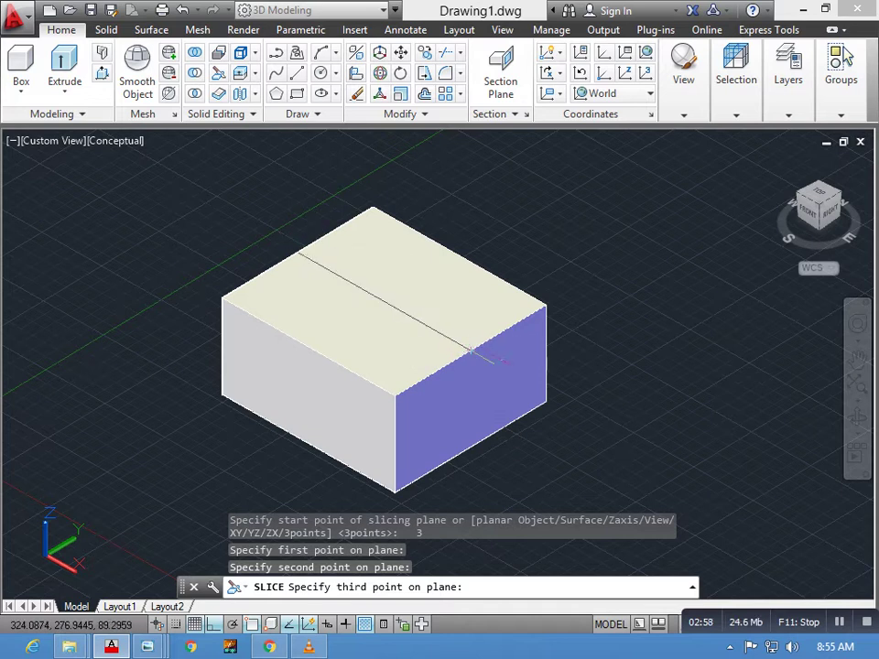
click(526, 389)
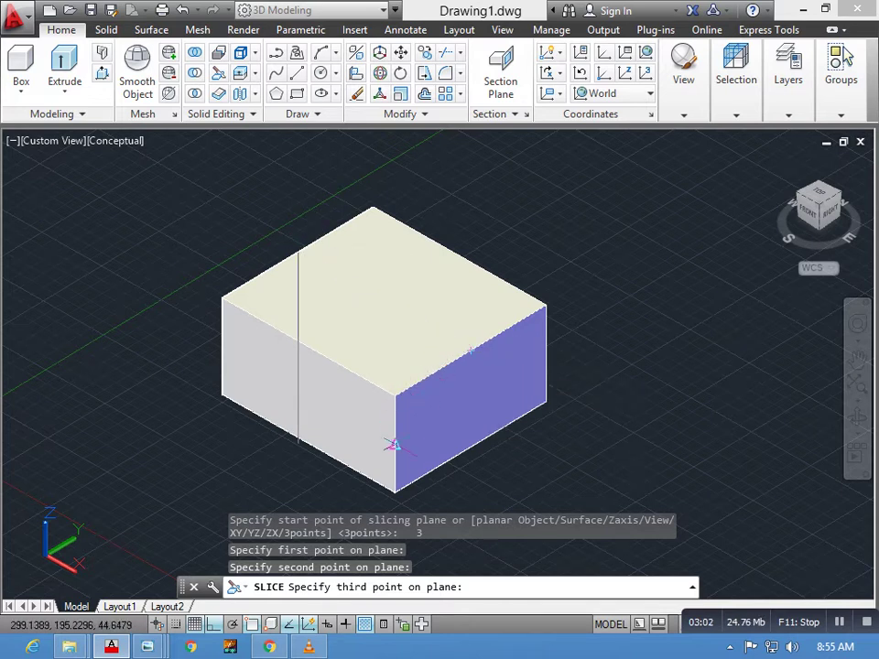
click(392, 445)
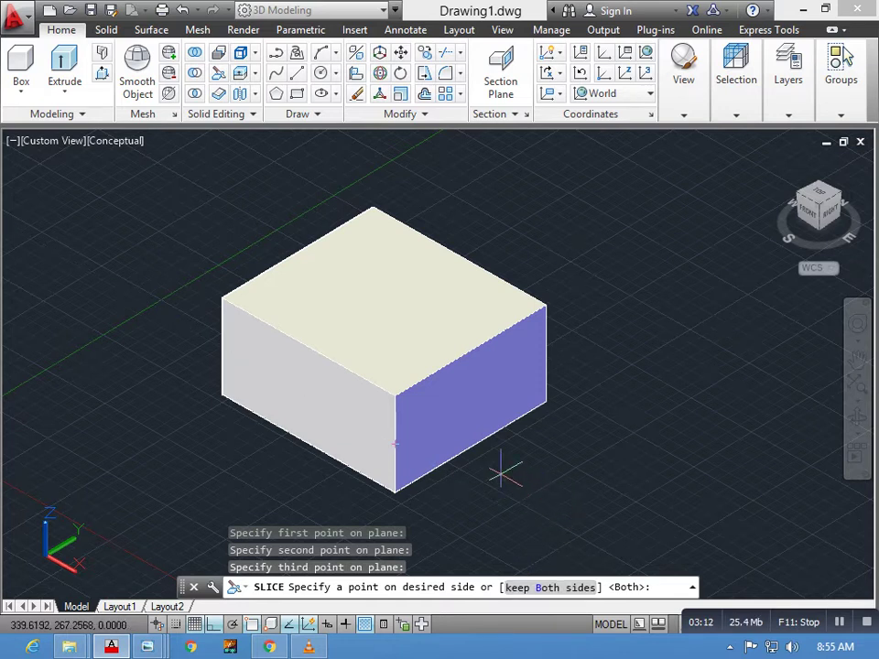
Keep both sides of the sliced box with the B option and clear leftover commands.
text(B)
key(Return)
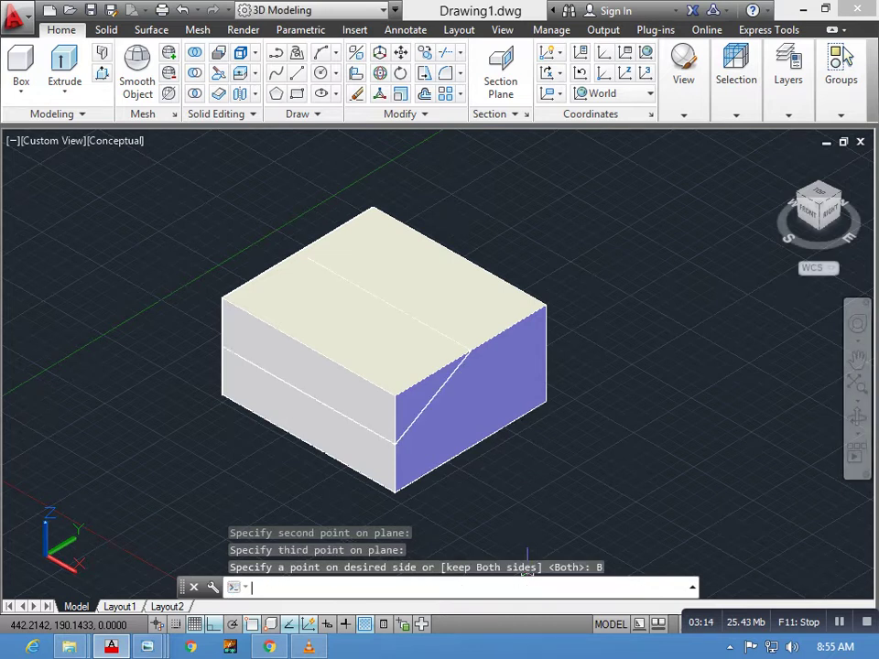
scroll(430, 439, down, 2)
scroll(384, 376, up, 2)
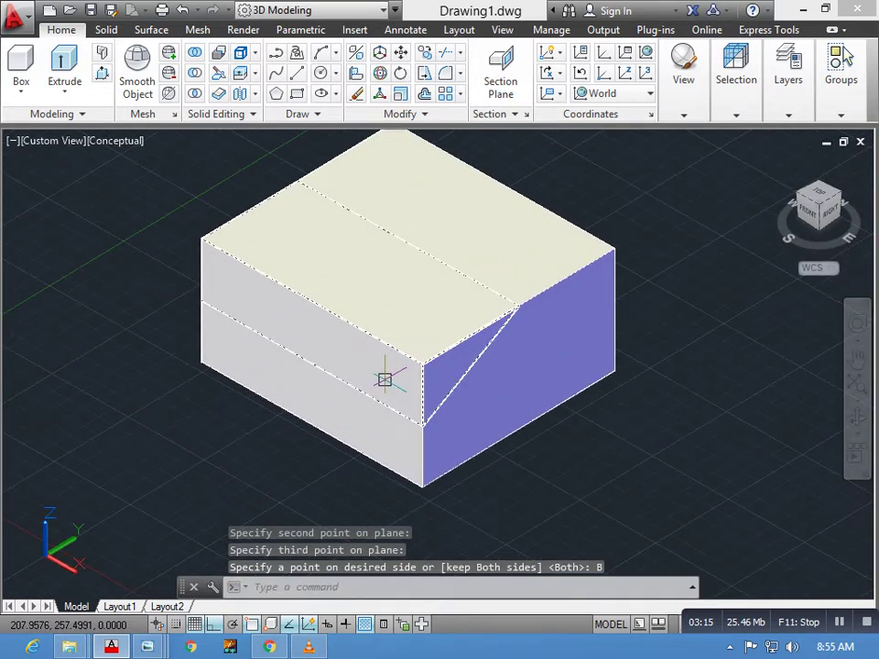
scroll(385, 376, down, 2)
scroll(391, 388, up, 1)
scroll(391, 388, up, 2)
key(Return)
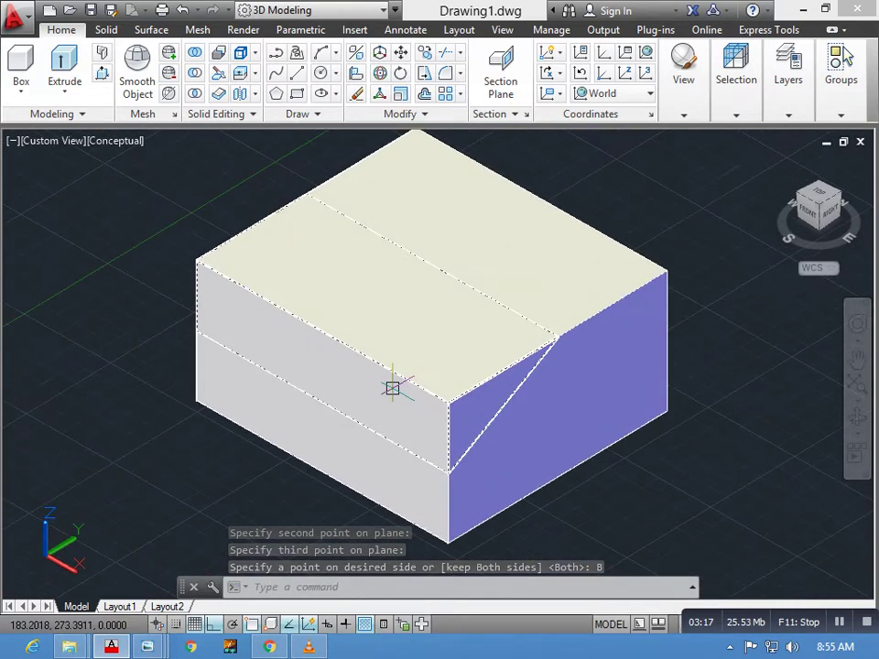
key(Escape)
key(Escape)
scroll(392, 388, down, 3)
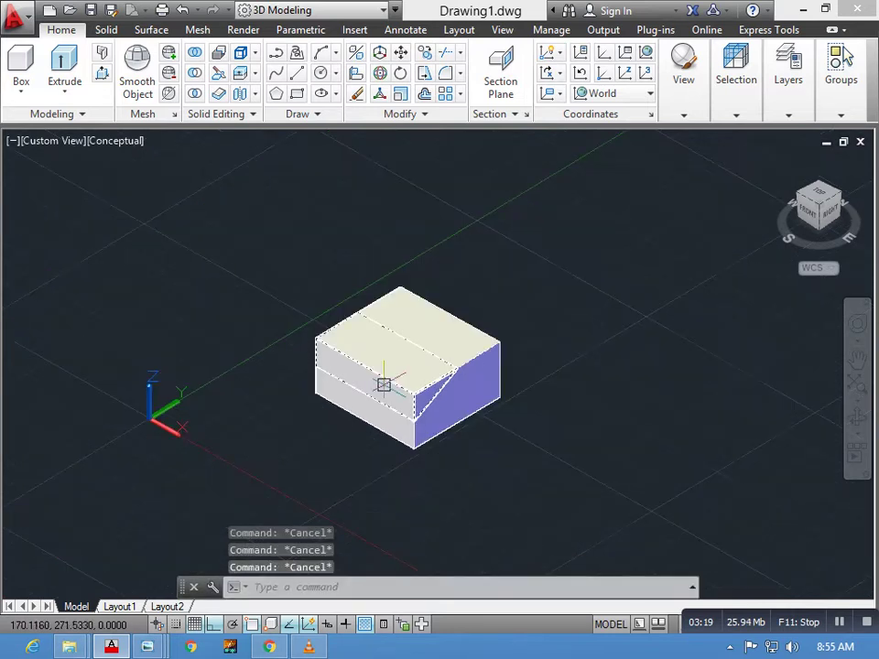
Move the wedge off the base block with MOVE and orbit to see both pieces.
scroll(384, 380, up, 1)
text(m)
key(Return)
click(380, 366)
key(Return)
click(380, 364)
scroll(302, 320, up, 1)
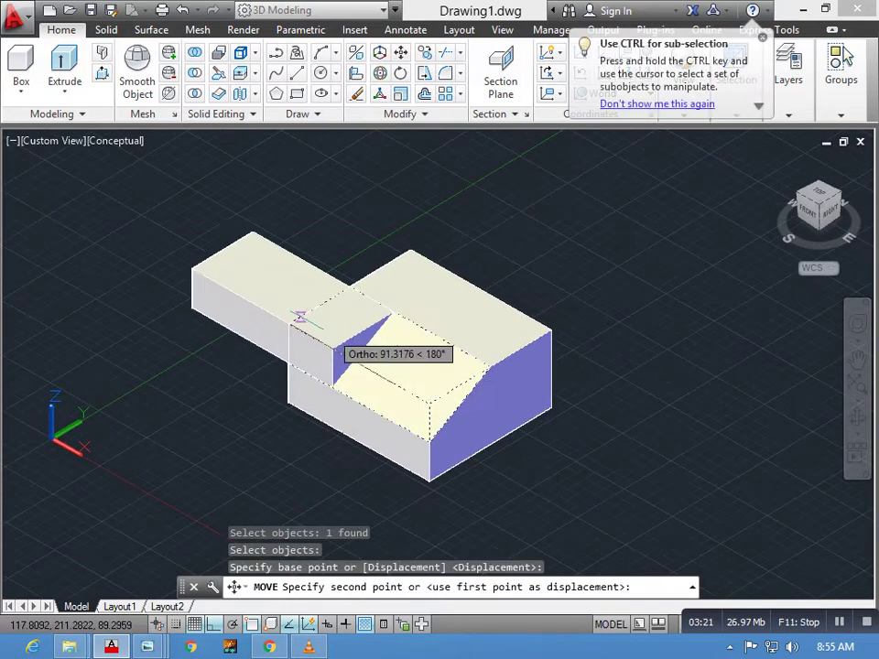
click(204, 250)
scroll(353, 353, down, 1)
shift+middle_drag(348, 385, 404, 384)
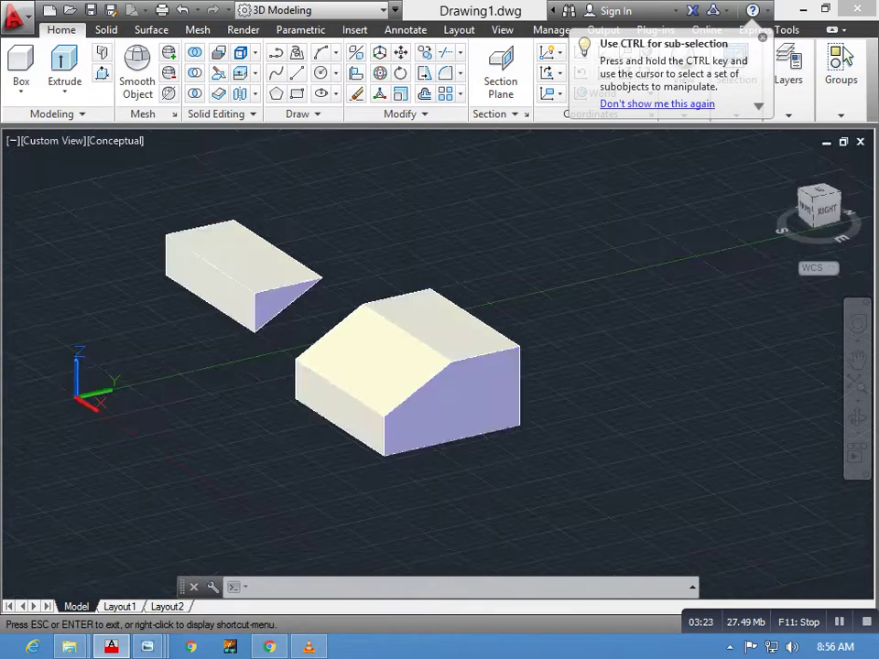
Select and deselect the base block, then zoom and orbit around the two pieces.
scroll(404, 384, up, 1)
scroll(404, 385, up, 2)
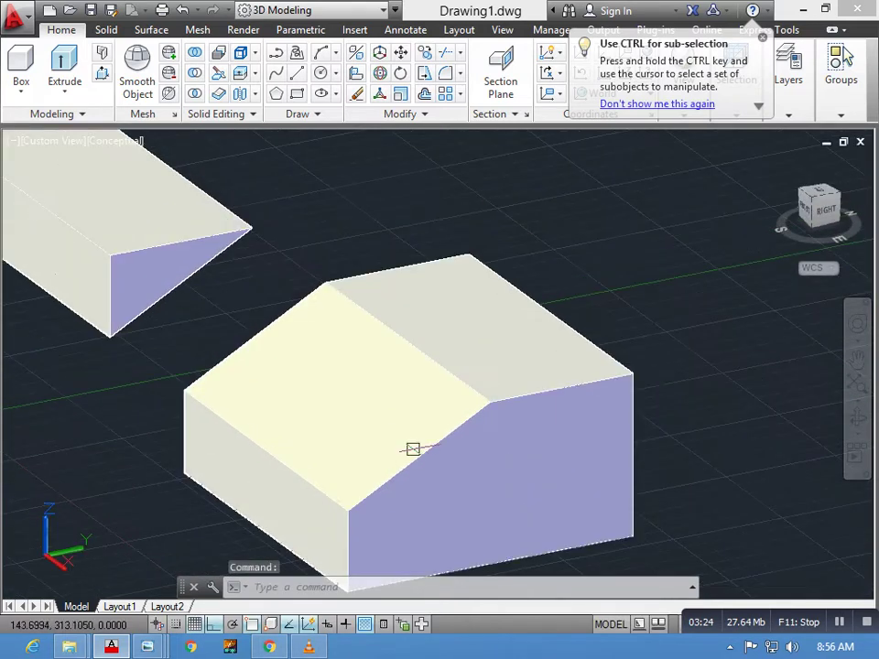
click(405, 439)
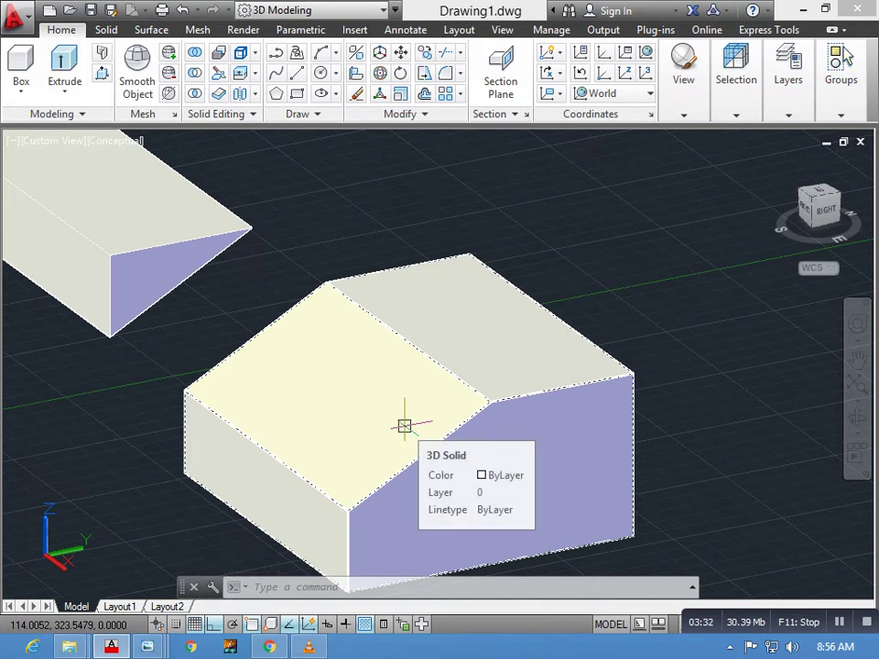
key(Escape)
key(Escape)
scroll(424, 453, up, 2)
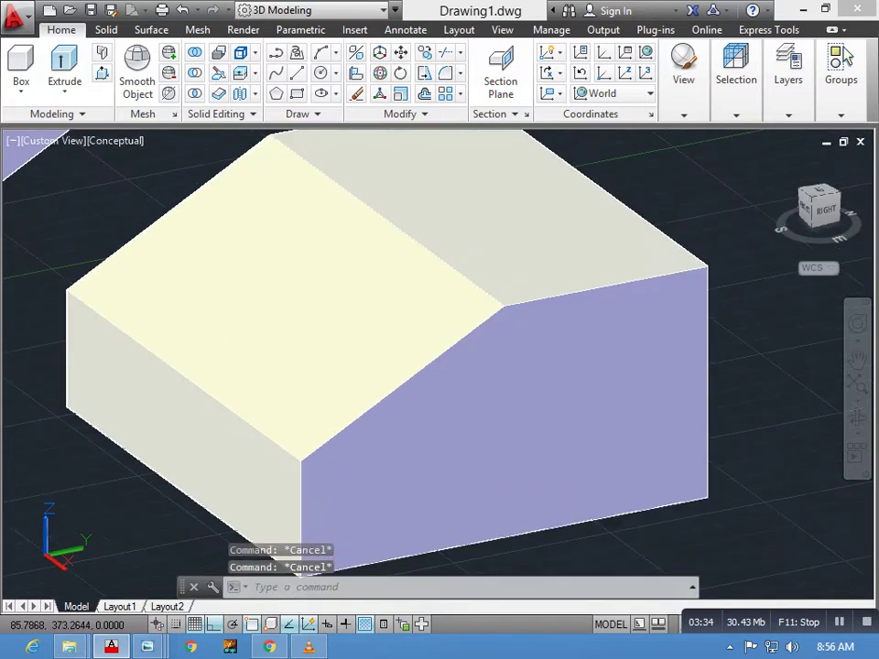
key(Escape)
scroll(314, 416, down, 2)
scroll(298, 380, up, 2)
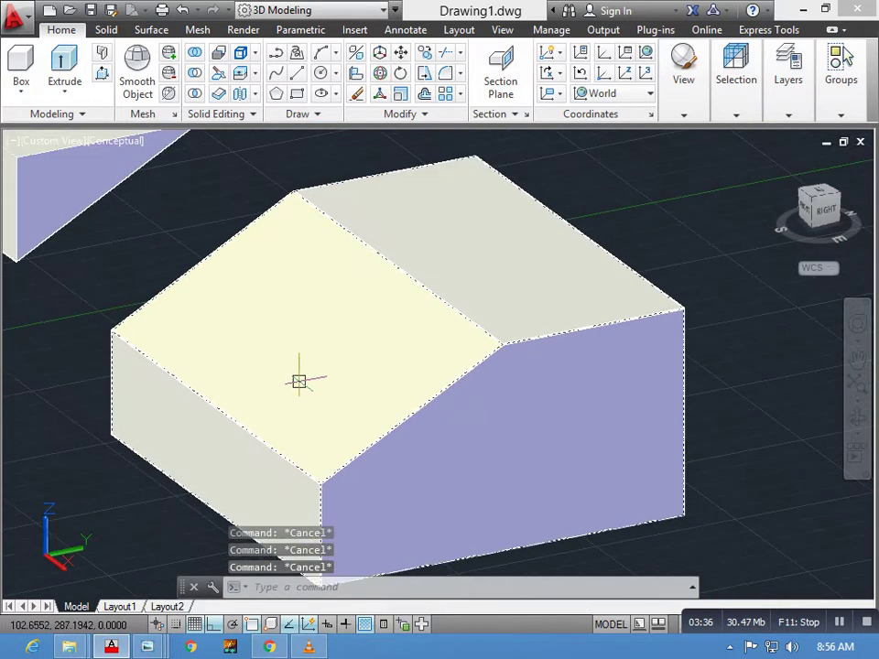
scroll(300, 377, down, 2)
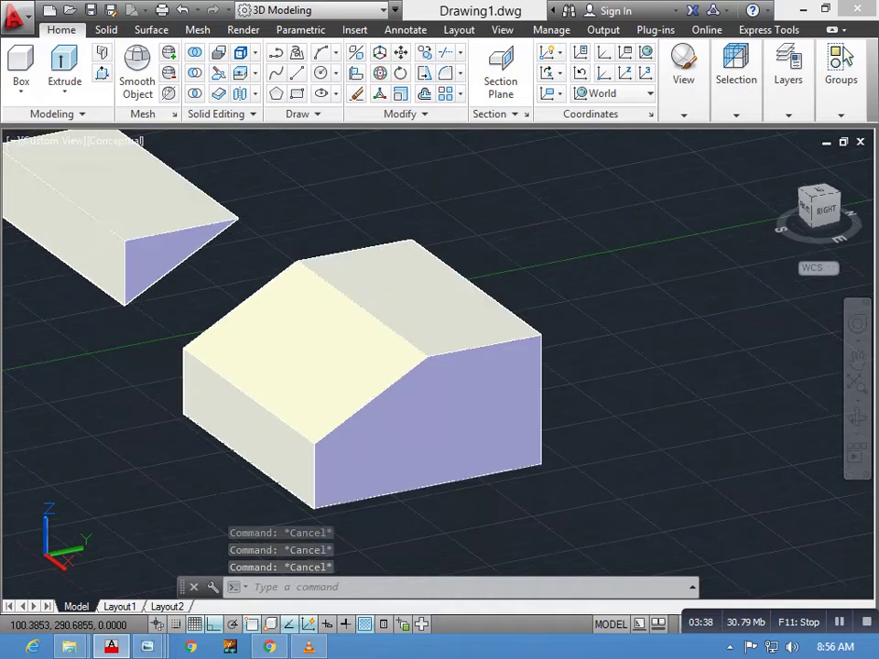
scroll(304, 392, down, 2)
scroll(304, 392, up, 1)
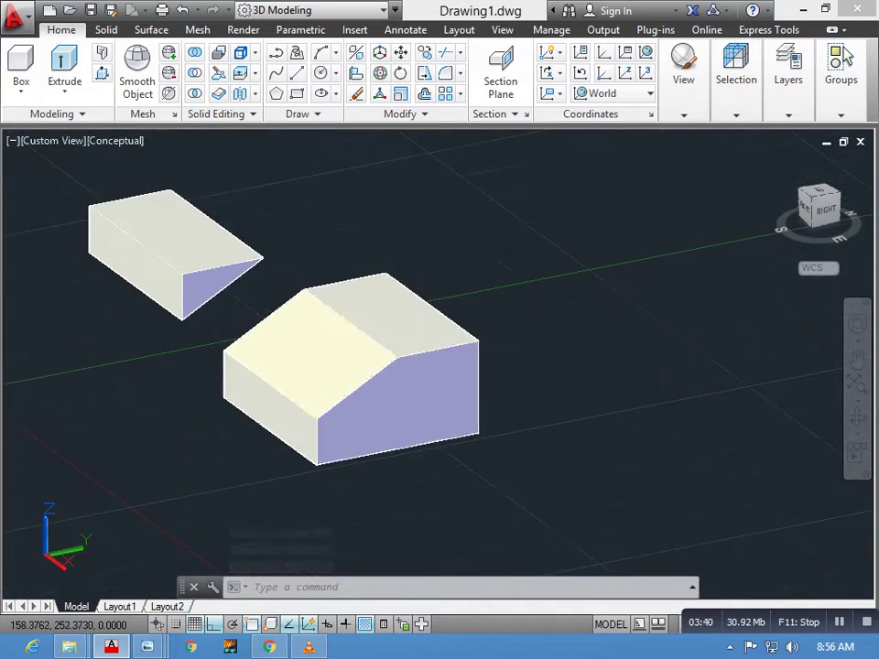
mouse_move(304, 392)
shift+middle_down()
mouse_move(186, 288)
mouse_move(253, 493)
mouse_move(302, 476)
mouse_move(222, 447)
shift+middle_up()
text(m)
Move the wedge back onto the block and orbit to side and top views.
key(Return)
click(241, 382)
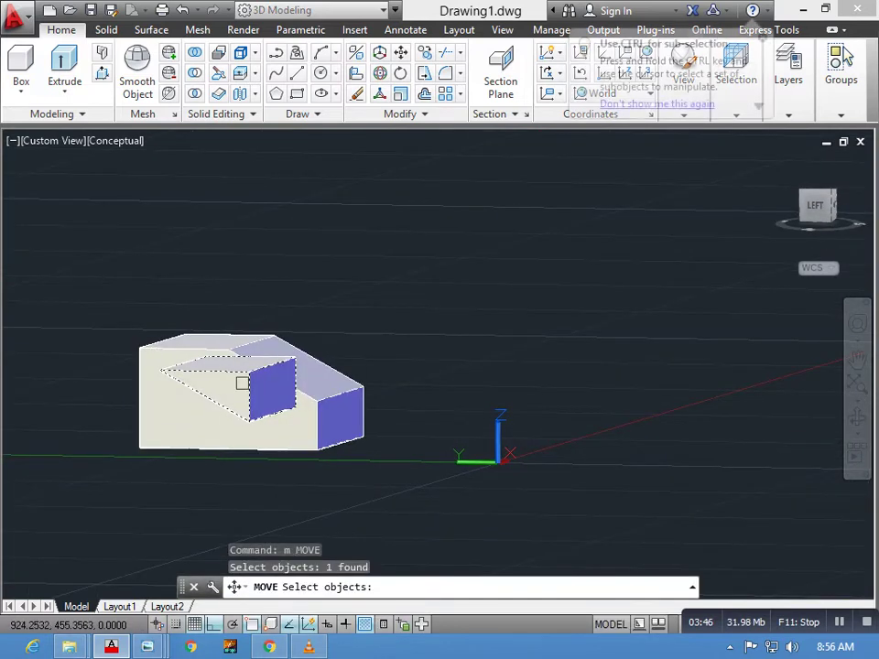
key(Return)
scroll(261, 400, up, 3)
click(354, 398)
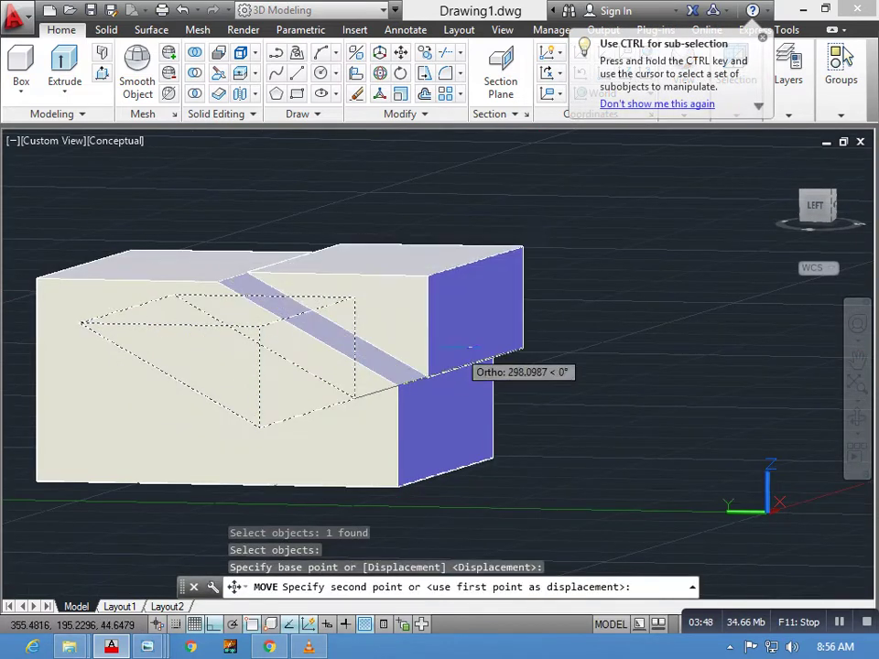
click(494, 356)
scroll(412, 394, down, 2)
mouse_move(495, 355)
shift+middle_down()
mouse_move(448, 428)
mouse_move(306, 453)
shift+middle_up()
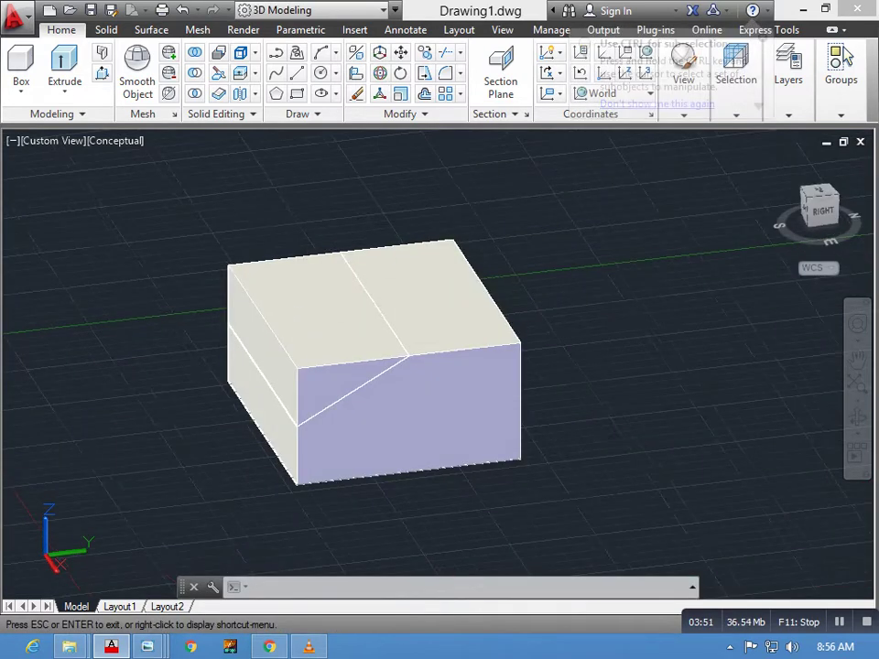
shift+middle_drag(304, 385, 228, 384)
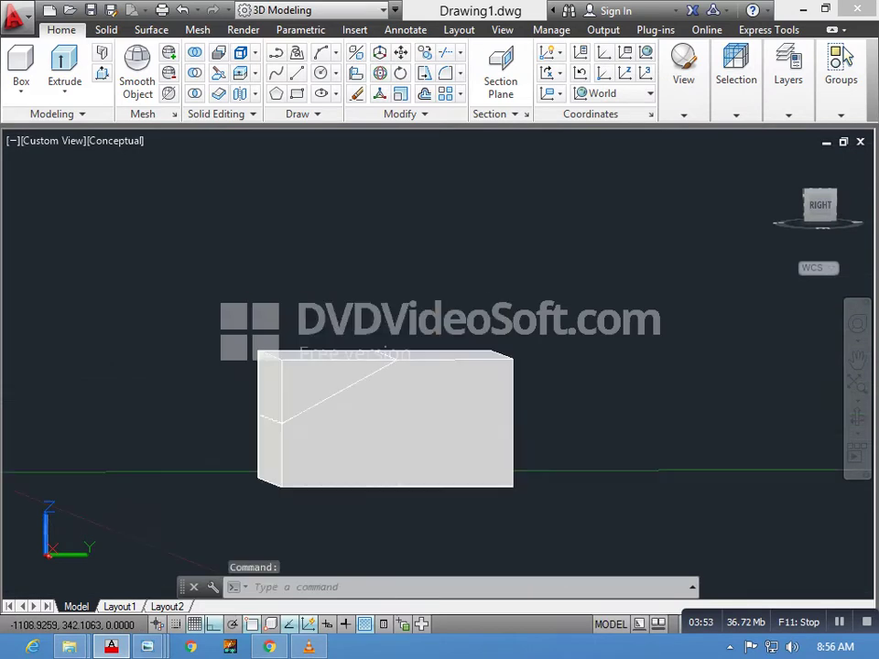
shift+middle_drag(348, 384, 353, 425)
Select and deselect the reassembled box while orbiting to a near-front view.
click(369, 431)
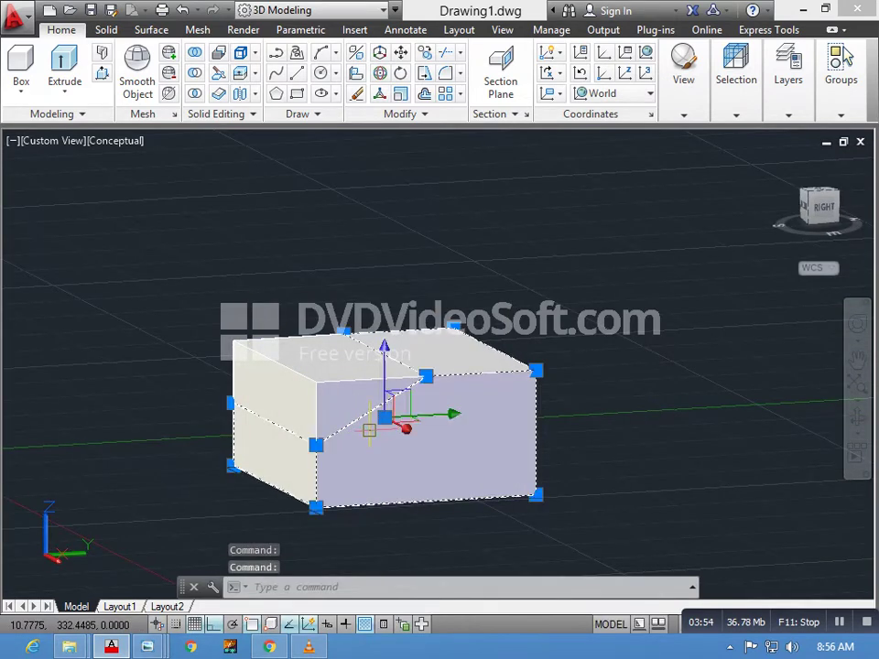
key(Escape)
shift+middle_drag(368, 430, 381, 438)
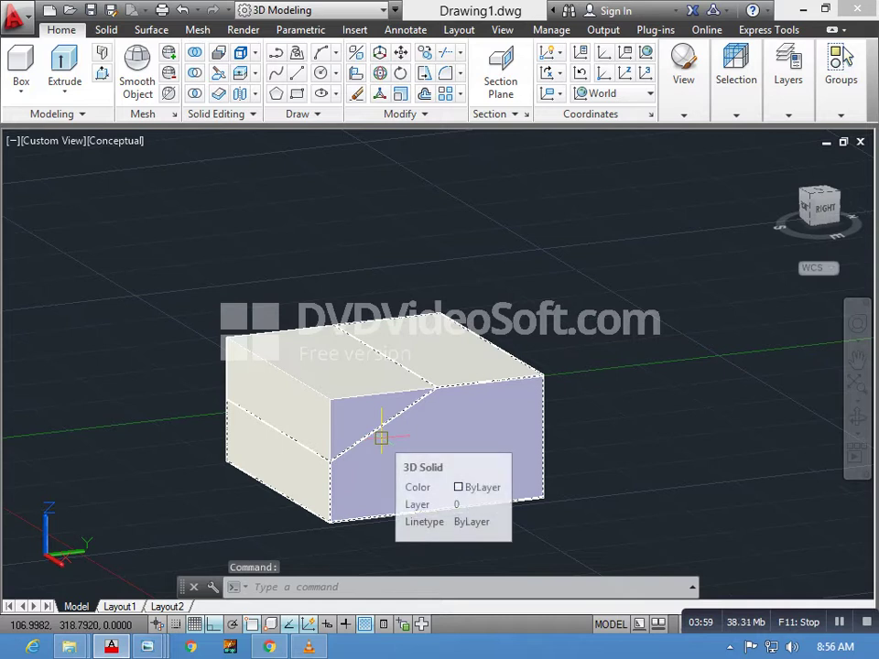
scroll(358, 406, up, 2)
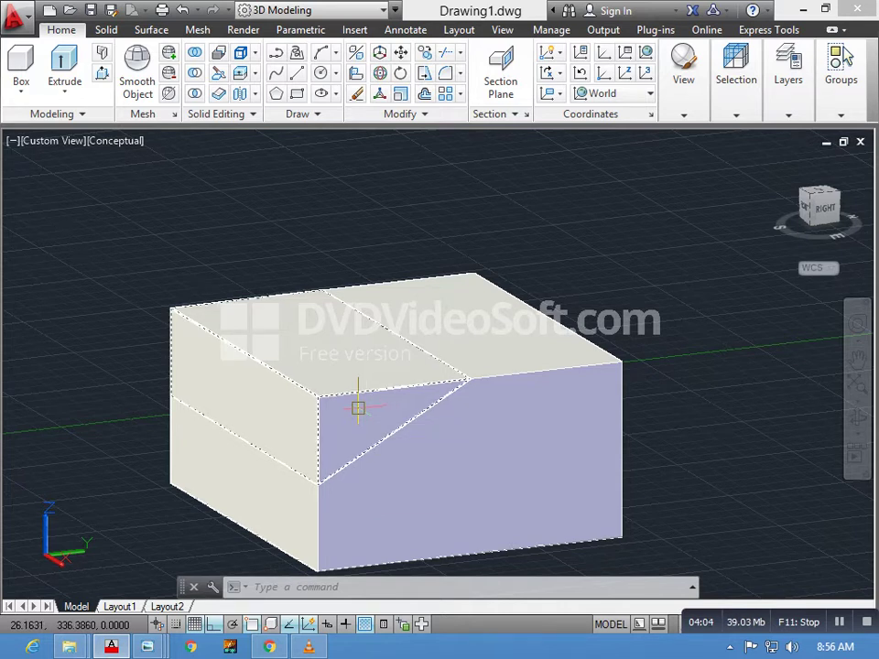
key(Escape)
key(Escape)
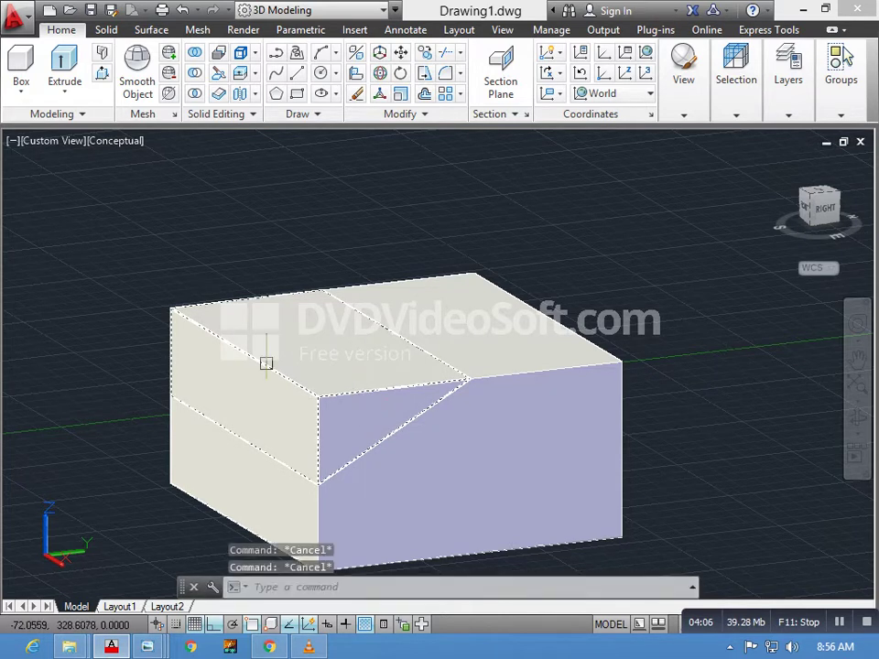
mouse_move(355, 449)
shift+middle_down()
mouse_move(310, 430)
mouse_move(355, 451)
shift+middle_up()
scroll(310, 429, down, 2)
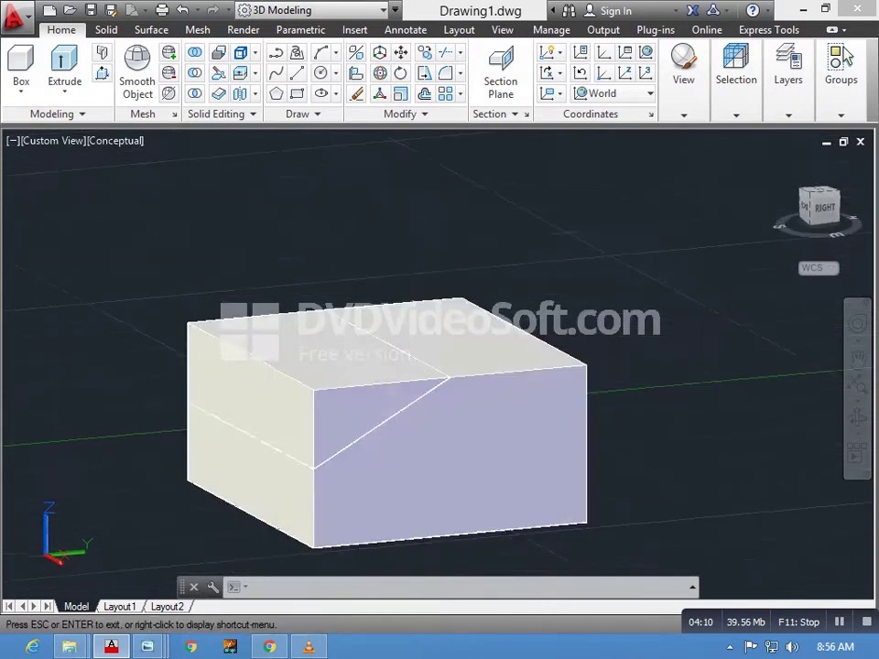
Move the wedge above the box, then undo the zoom and the move.
text(m)
key(Return)
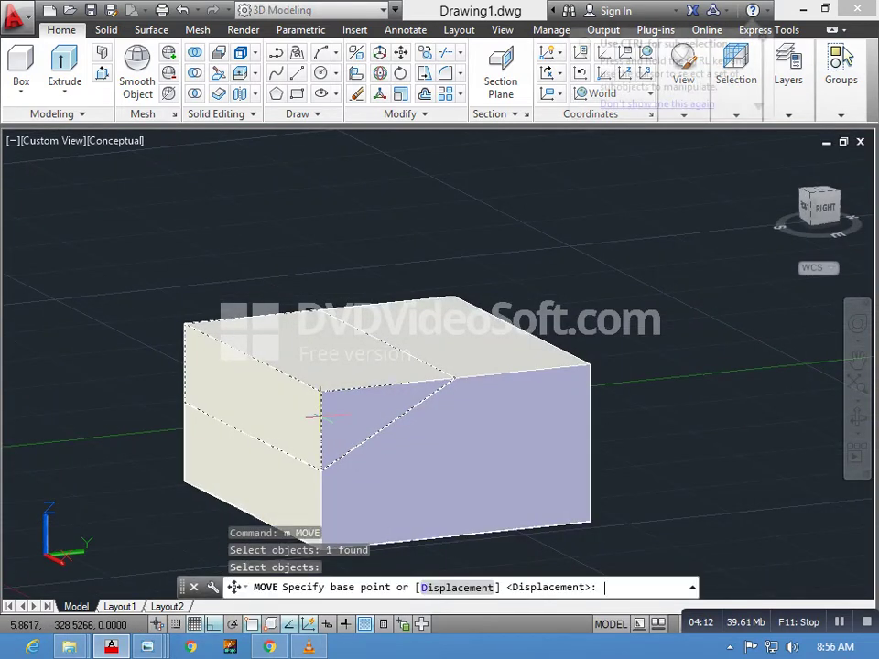
click(188, 417)
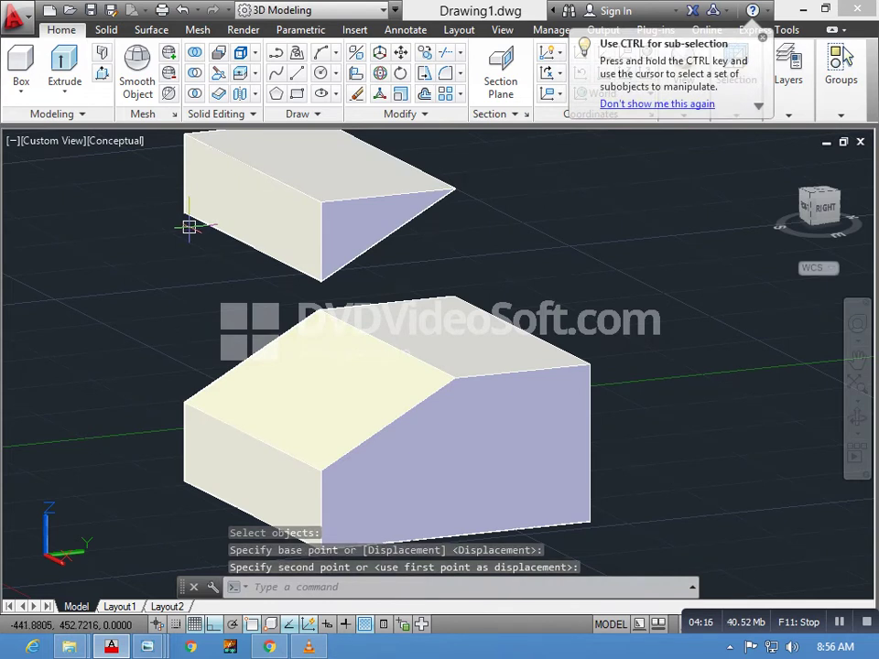
click(188, 226)
scroll(348, 393, down, 2)
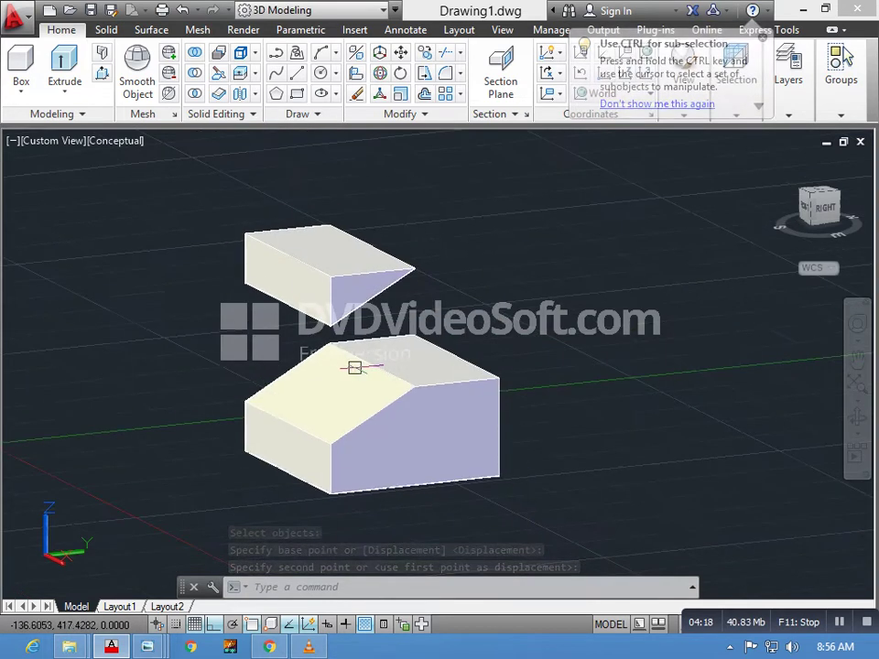
text(u)
key(Return)
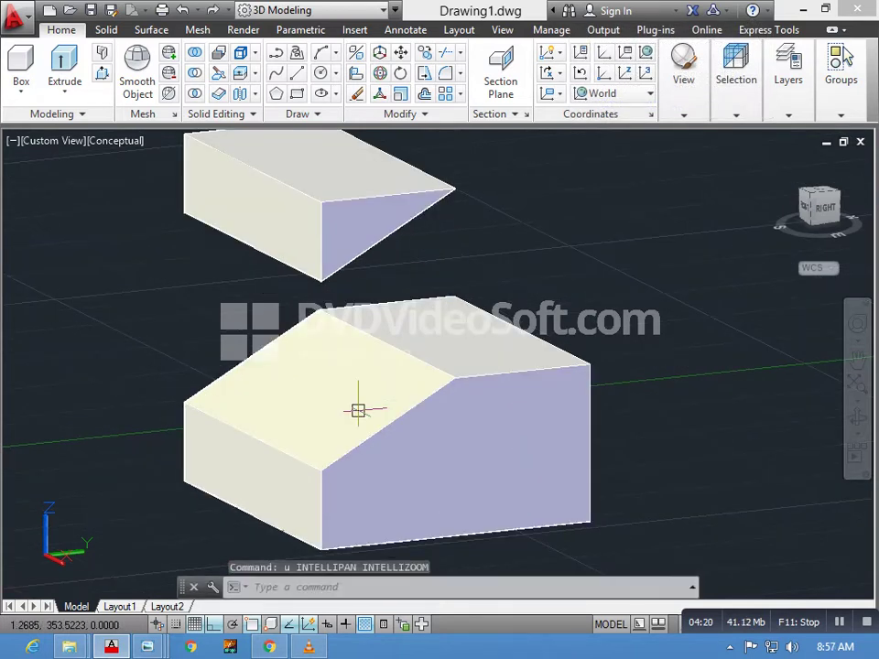
key(ctrl+z)
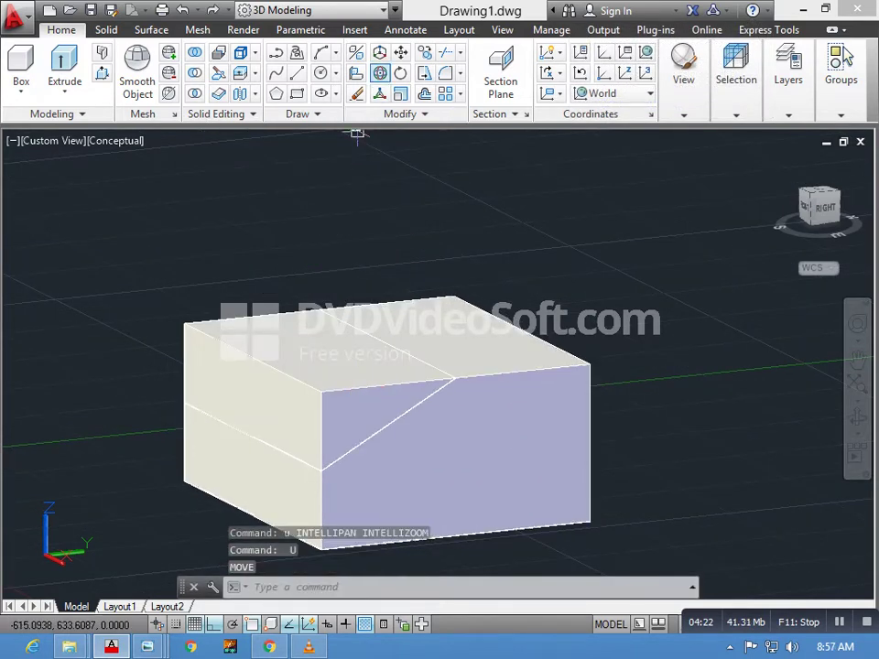
click(314, 353)
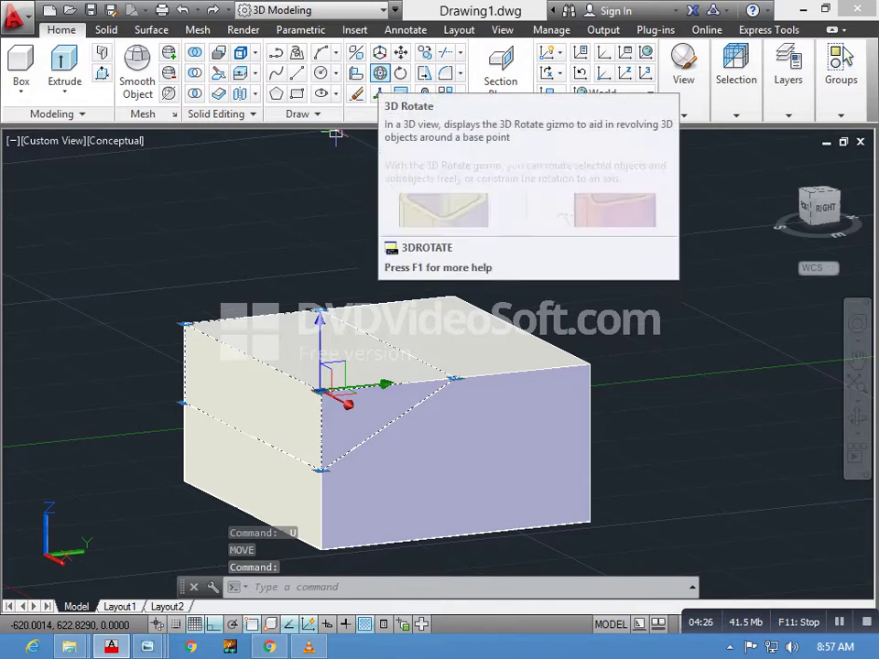
click(380, 73)
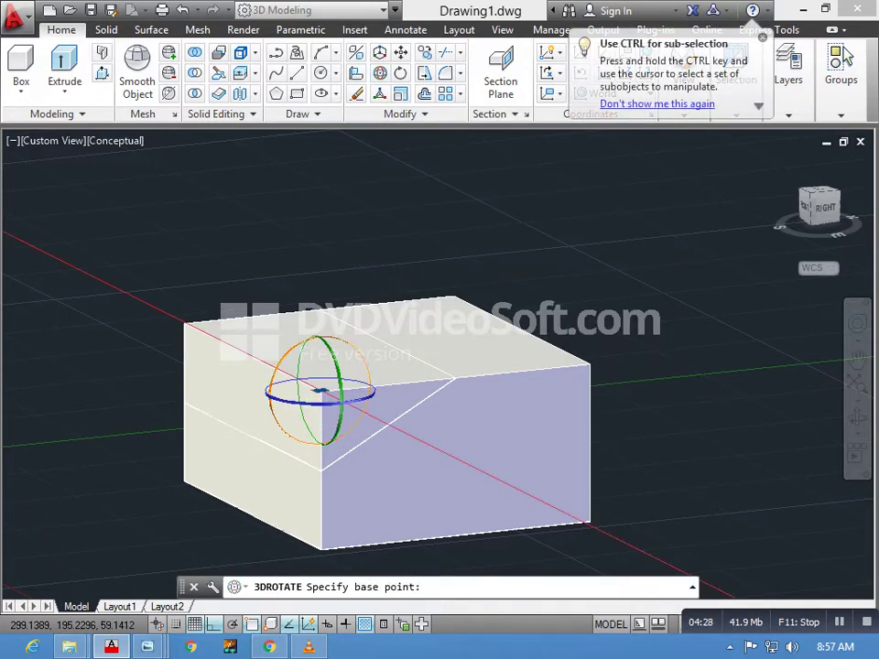
click(320, 470)
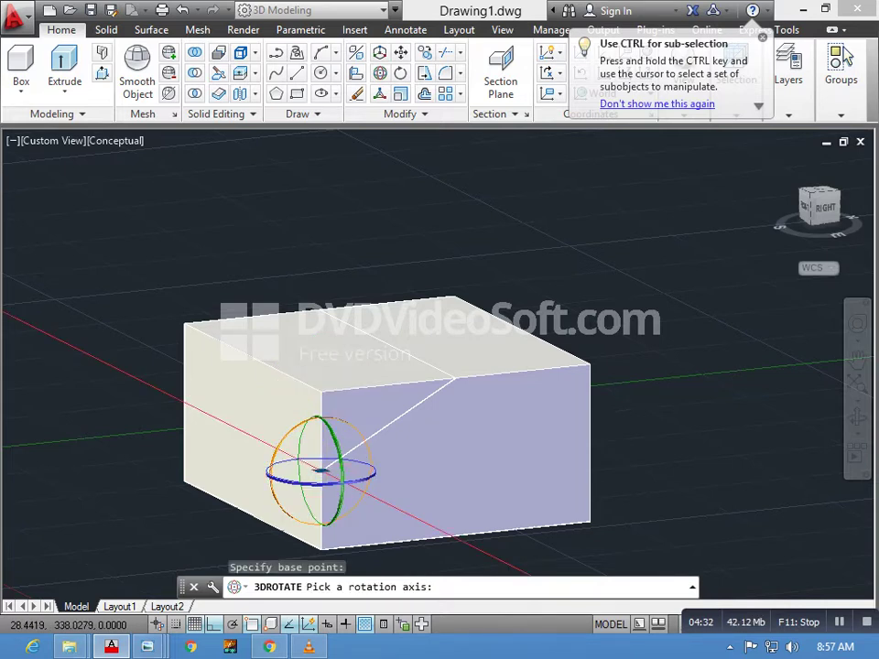
click(320, 480)
click(650, 446)
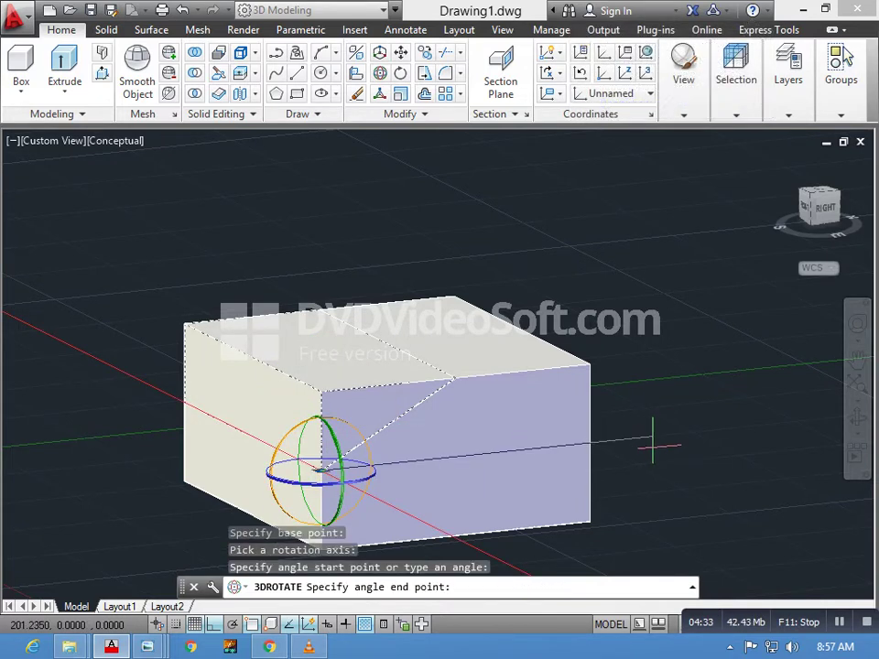
key(F8)
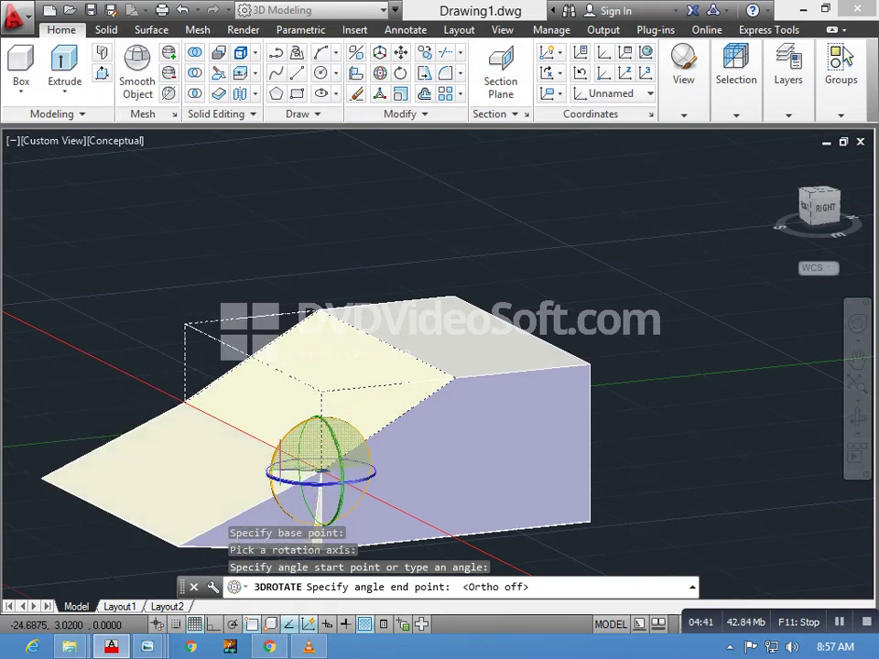
middle_drag(311, 549, 343, 421)
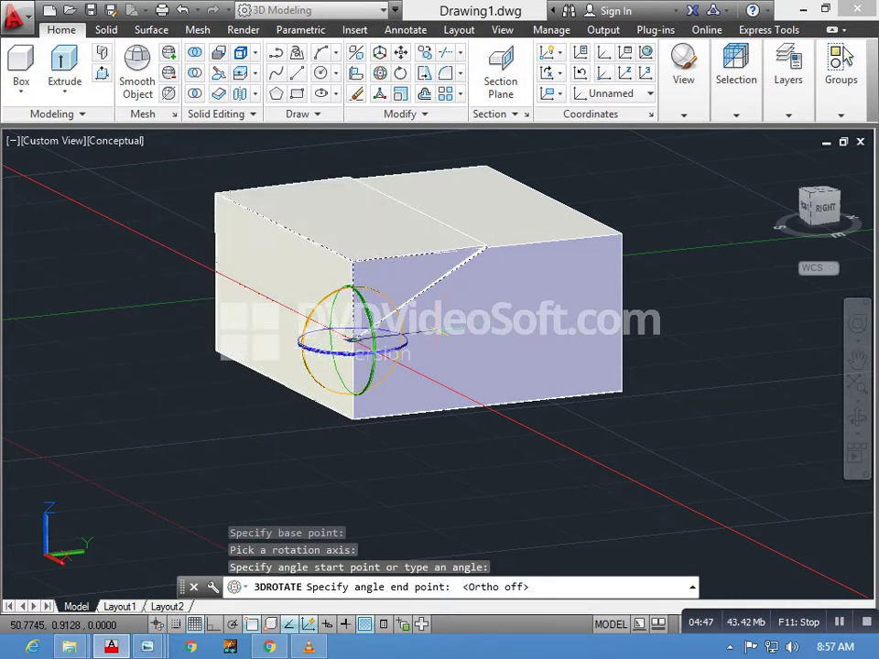
click(353, 343)
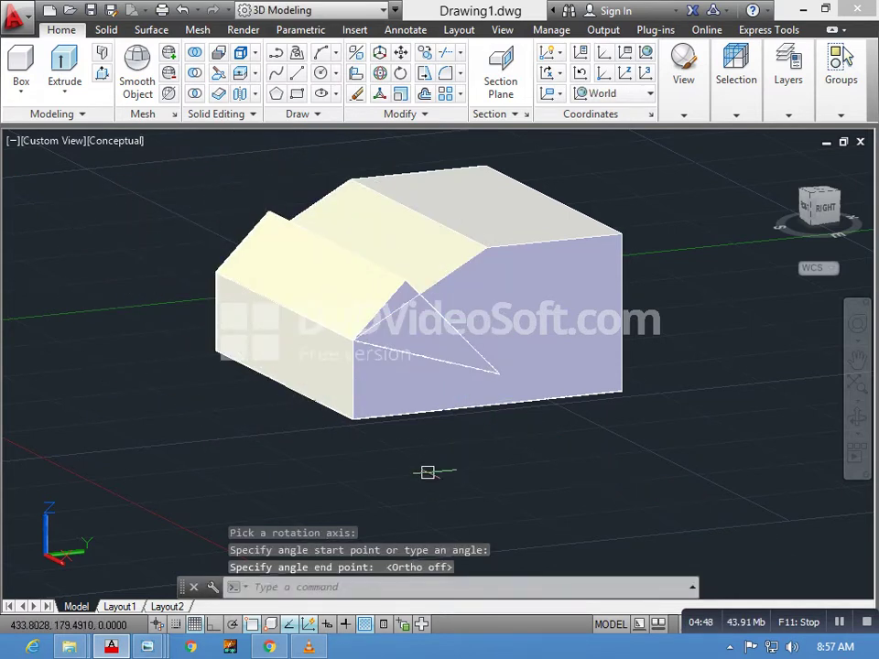
text(u)
middle_click(346, 394)
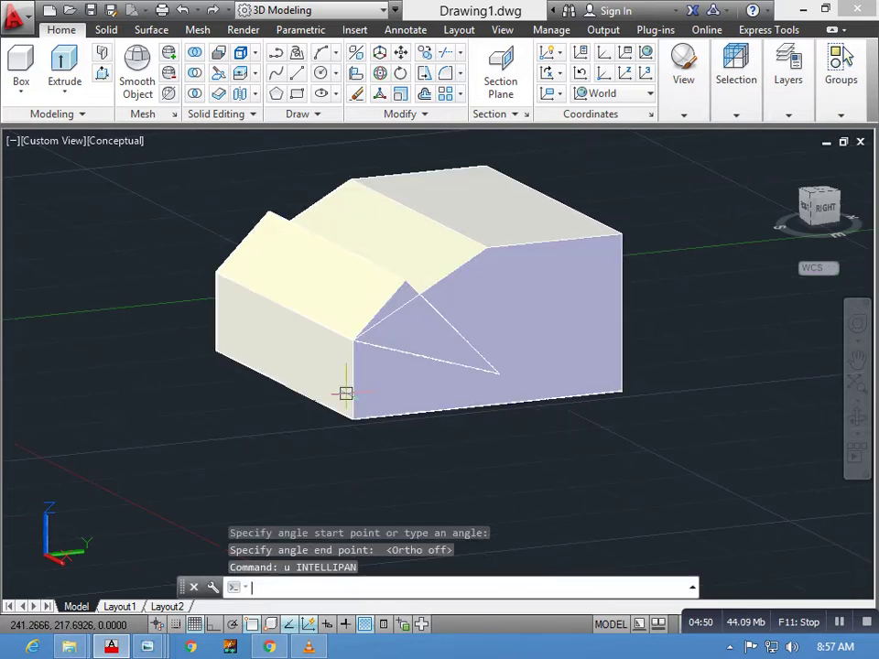
key(Return)
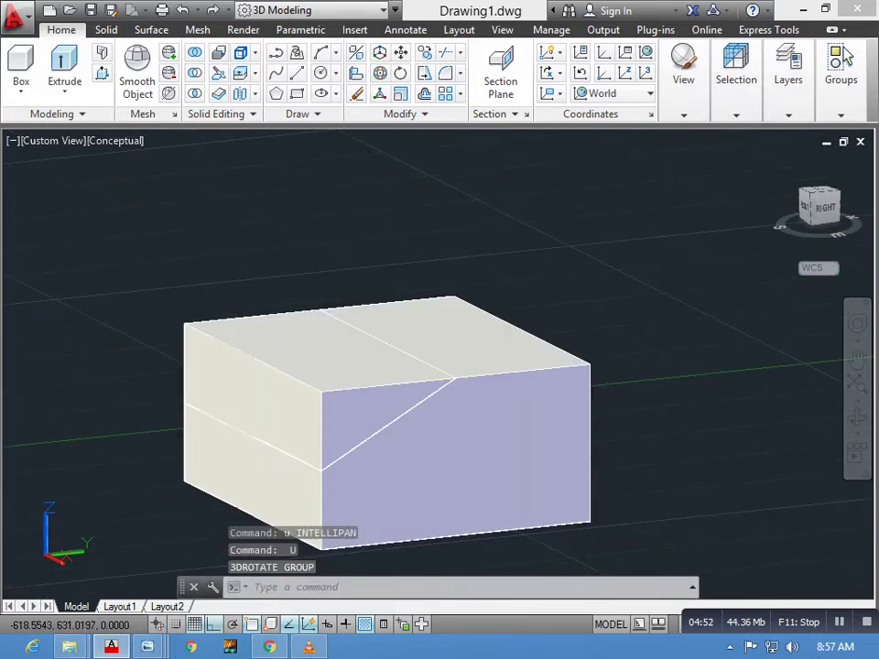
text(3drotate)
key(Return)
Select the wedge for 3D rotation, pivot on the top edge, and set the axis and angle start.
click(304, 382)
key(Return)
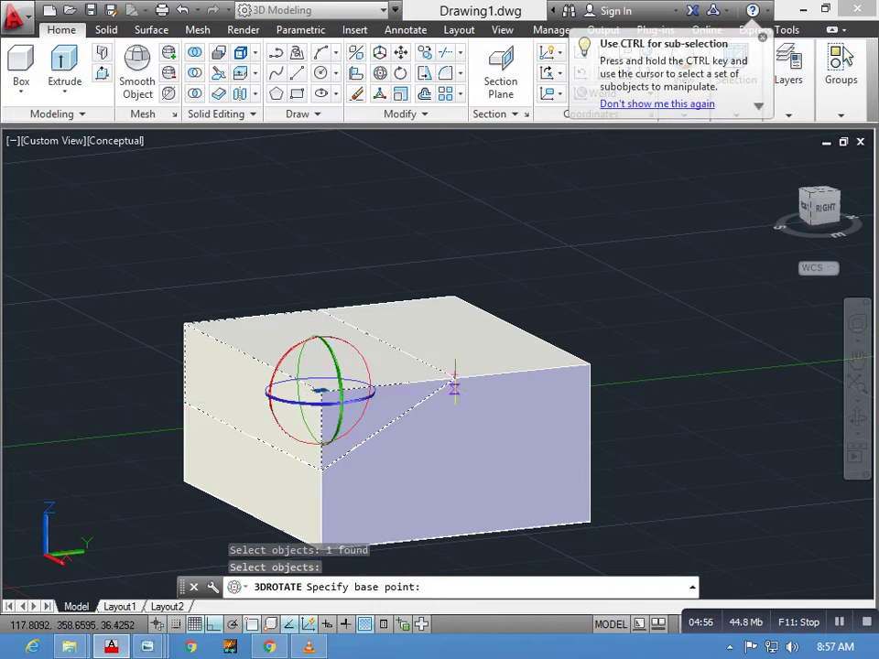
click(386, 343)
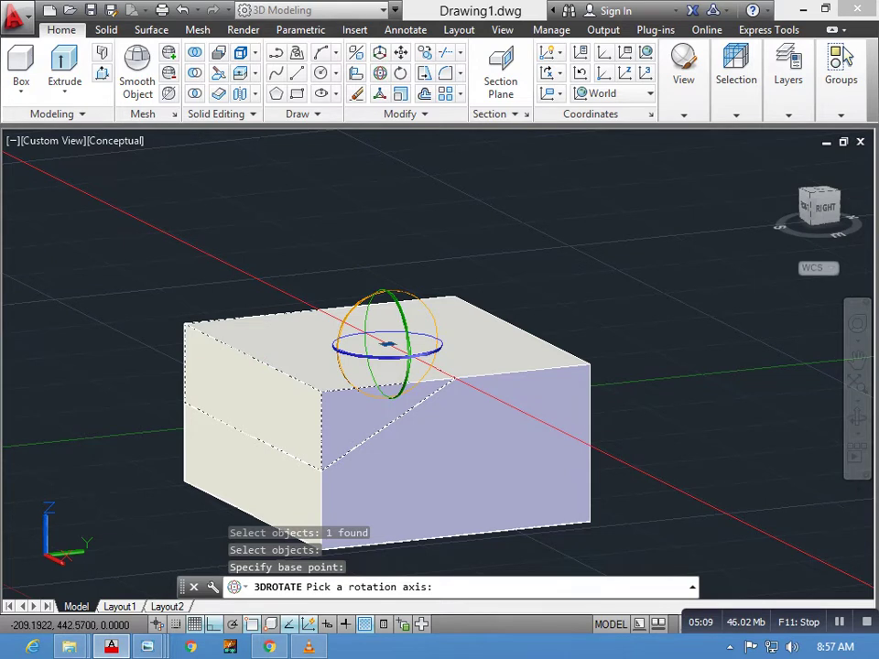
click(388, 291)
click(580, 292)
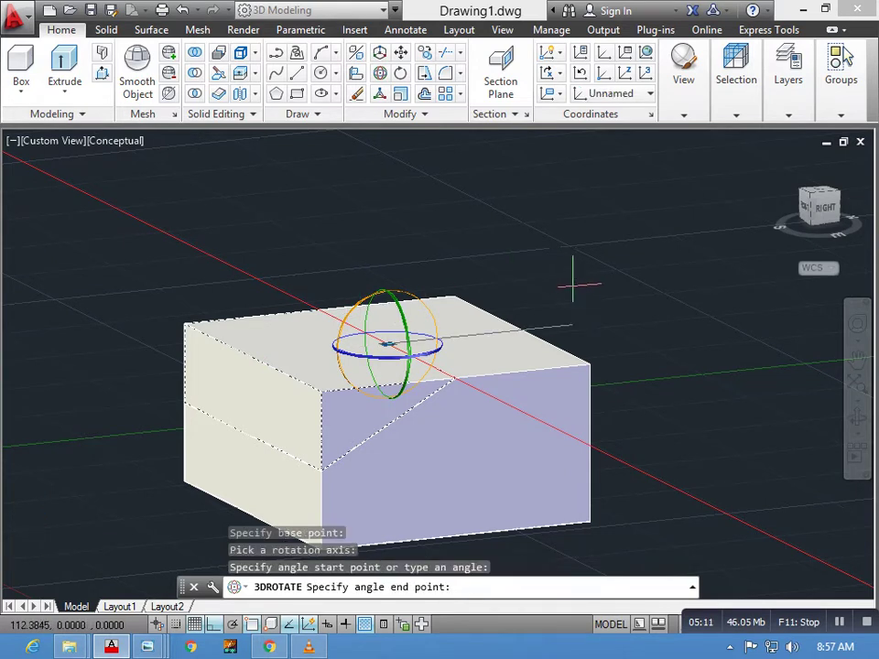
With ortho off, swing the wedge up to a tilted lid angle, then orbit to inspect.
key(F8)
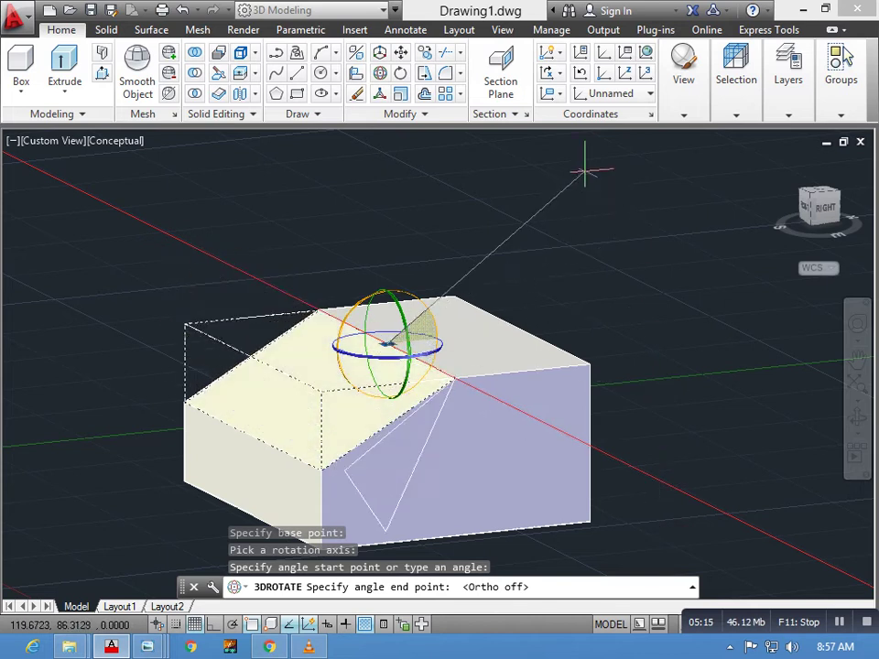
middle_drag(673, 344, 654, 325)
mouse_move(664, 506)
middle_down()
mouse_move(588, 402)
mouse_move(614, 461)
middle_up()
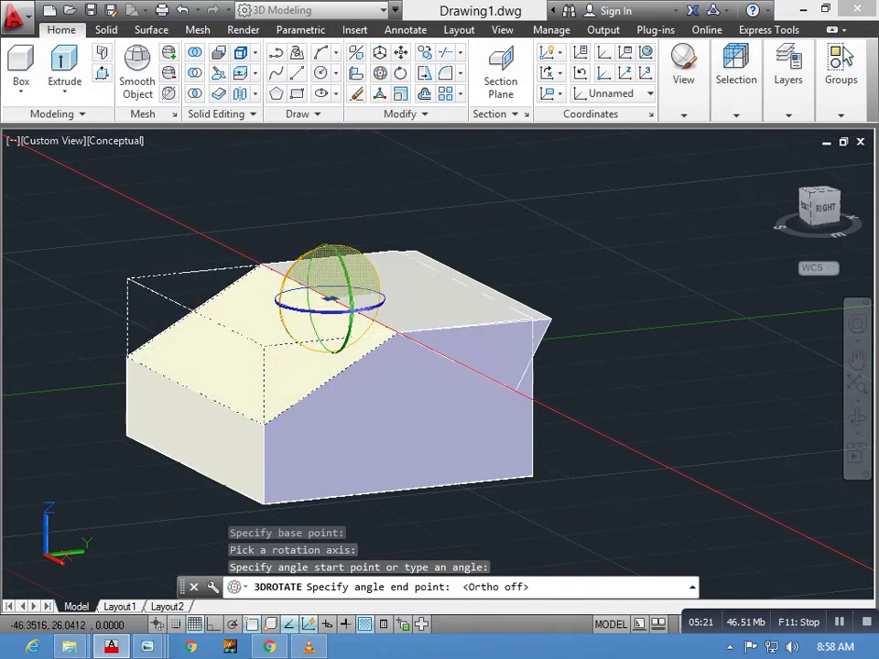
click(655, 319)
click(399, 401)
scroll(264, 422, up, 3)
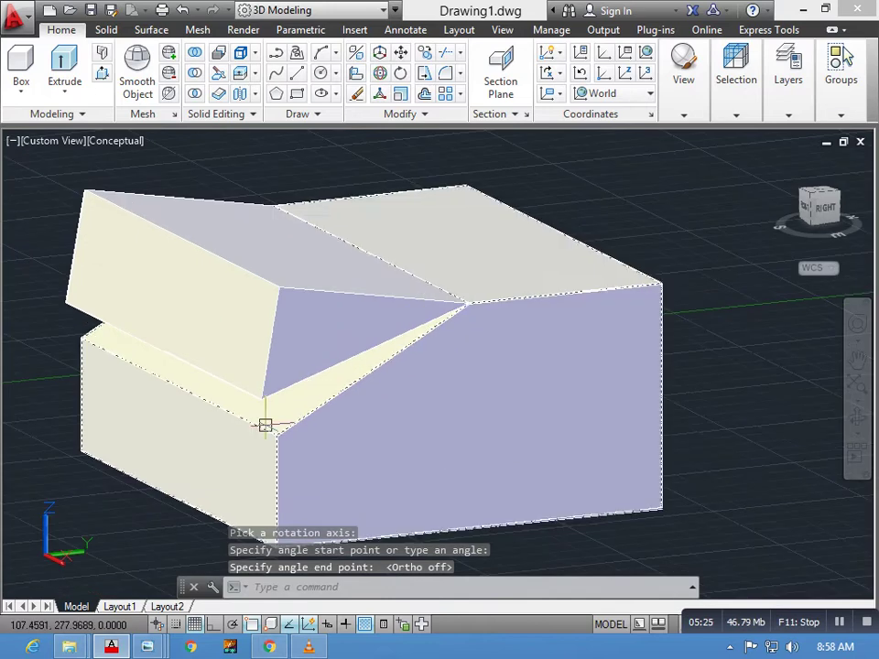
mouse_move(264, 421)
shift+middle_down()
mouse_move(265, 275)
mouse_move(468, 437)
mouse_move(445, 416)
shift+middle_up()
scroll(468, 436, down, 3)
key(Escape)
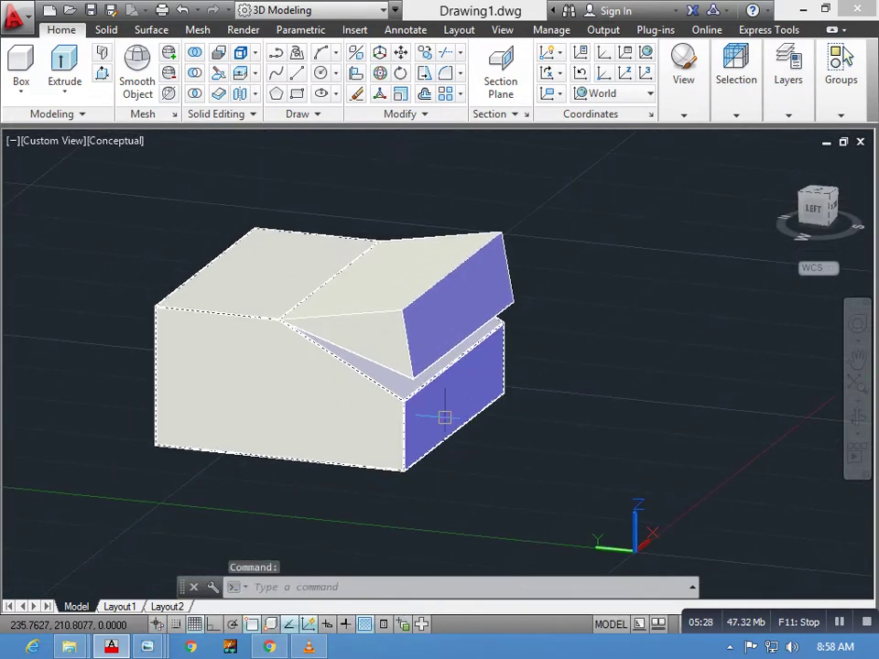
scroll(523, 436, down, 2)
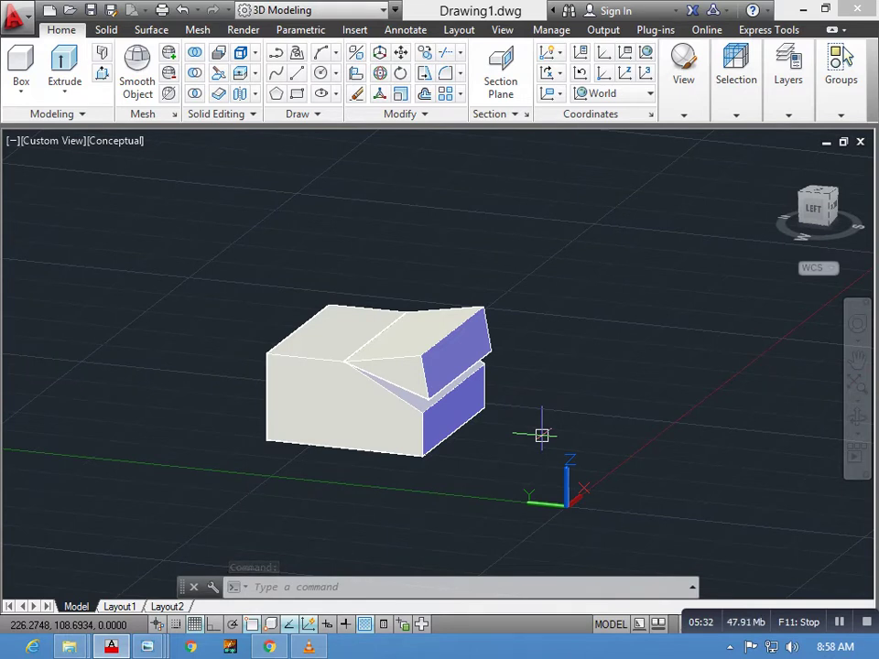
Zoom and orbit to a low left-front view to inspect the sliced first box.
scroll(468, 523, up, 5)
mouse_move(456, 427)
shift+middle_down()
mouse_move(393, 366)
mouse_move(368, 395)
shift+middle_up()
scroll(368, 394, up, 2)
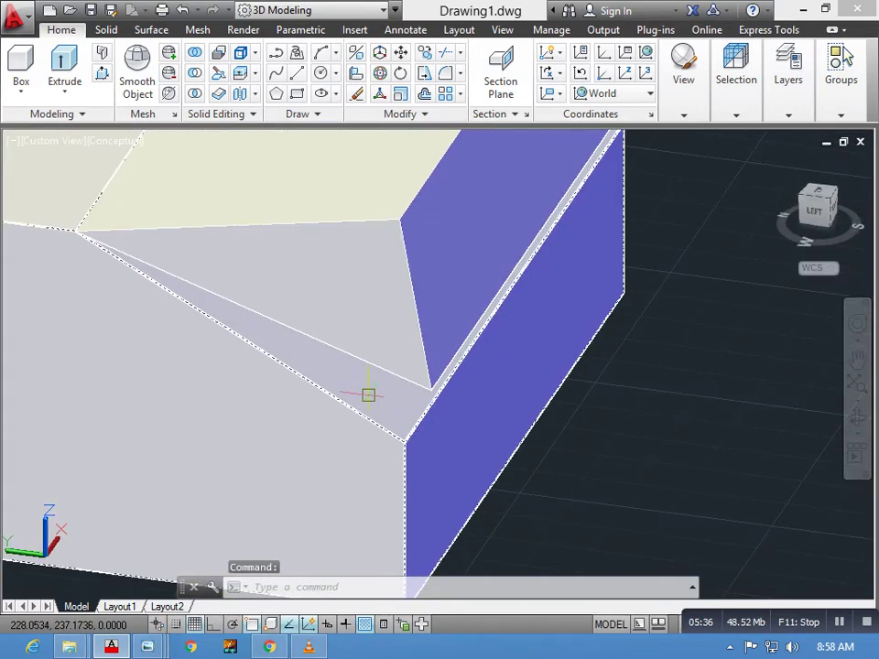
scroll(341, 365, up, 2)
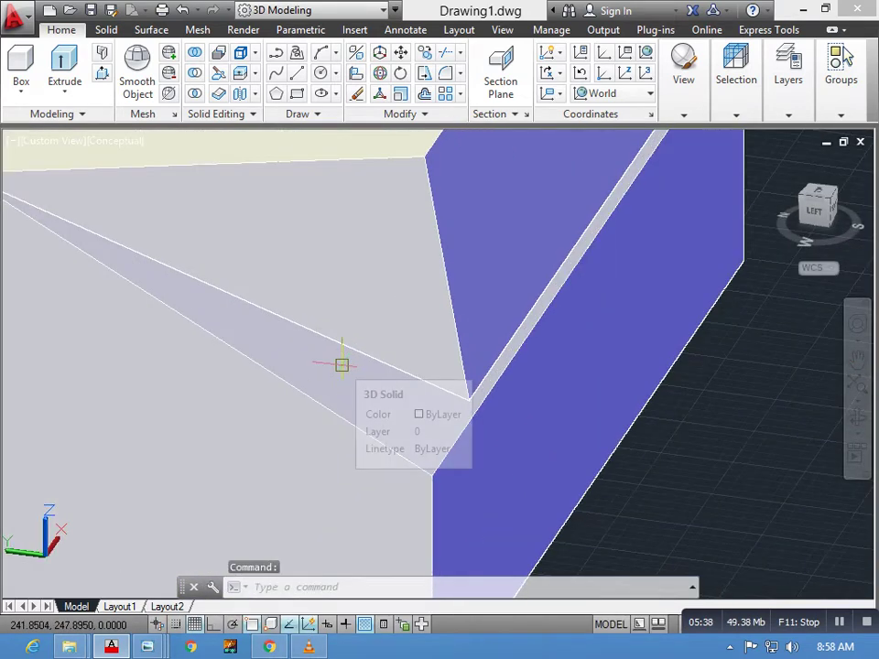
scroll(341, 364, down, 1)
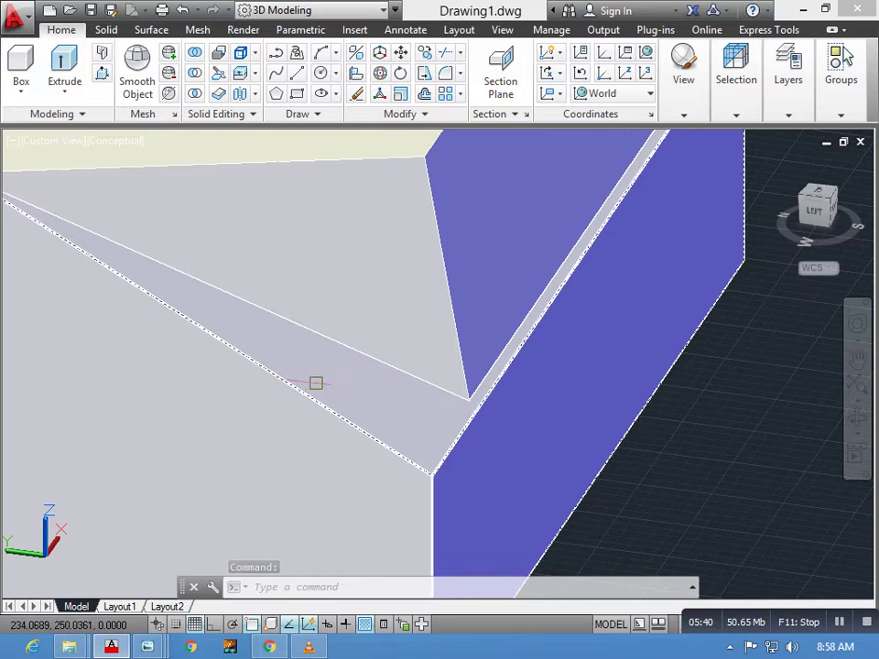
scroll(314, 382, down, 2)
scroll(376, 373, up, 1)
scroll(376, 373, down, 3)
shift+middle_drag(360, 408, 348, 402)
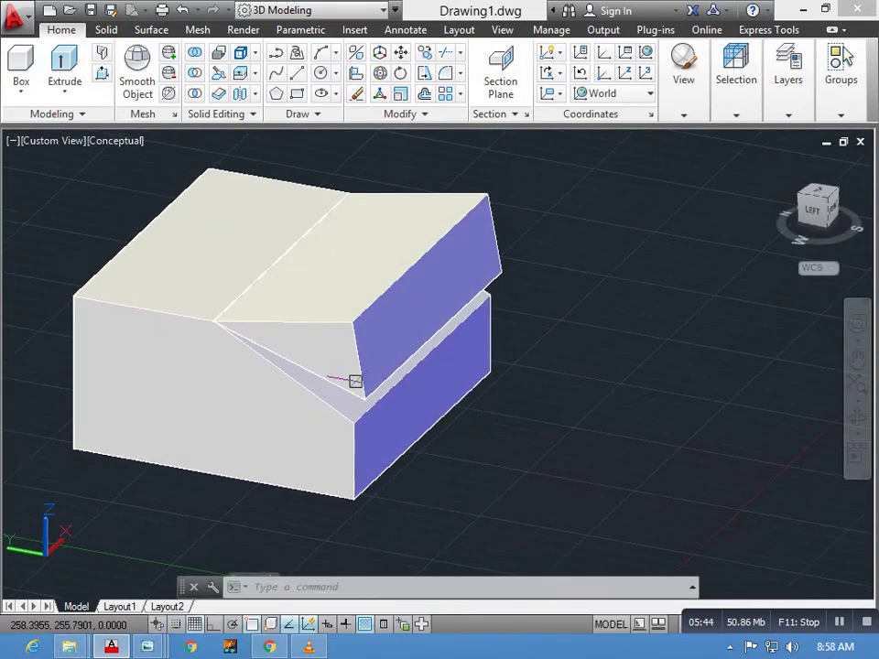
scroll(359, 389, up, 2)
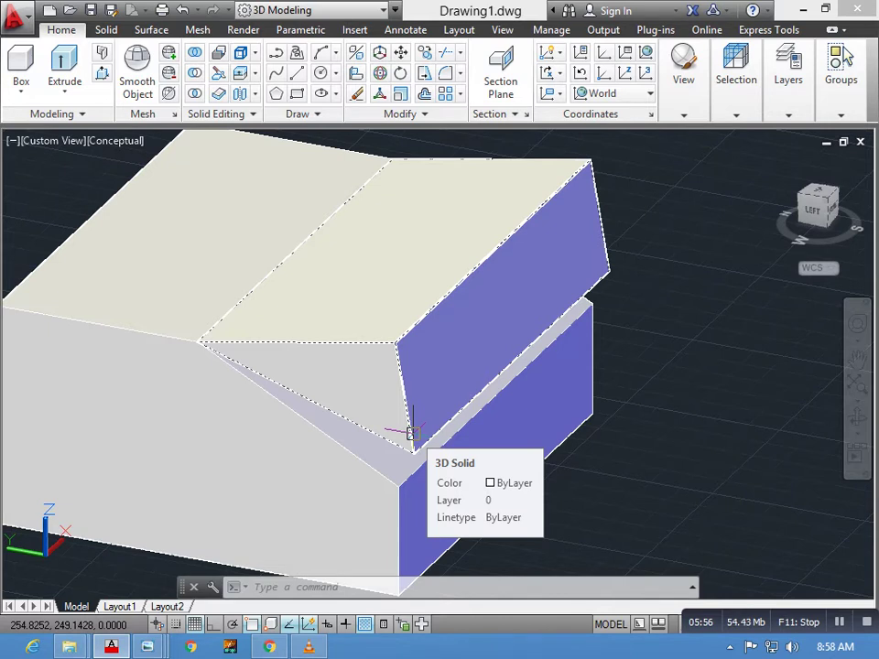
Orbit to front and right views, revert the view change, and pan the model lower left.
scroll(549, 492, down, 3)
scroll(513, 506, down, 3)
shift+middle_drag(514, 506, 343, 471)
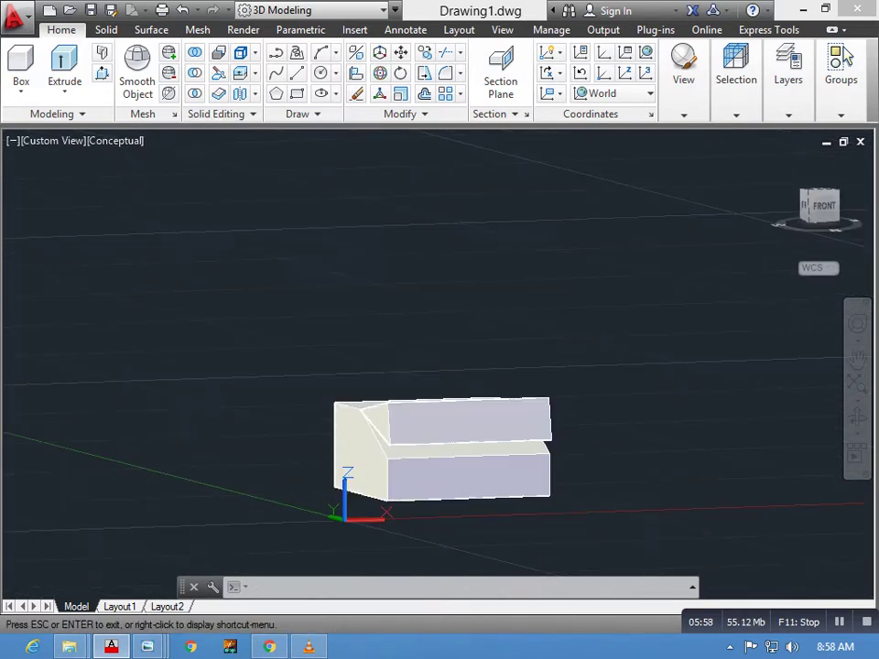
shift+middle_drag(441, 436, 394, 416)
scroll(392, 413, up, 5)
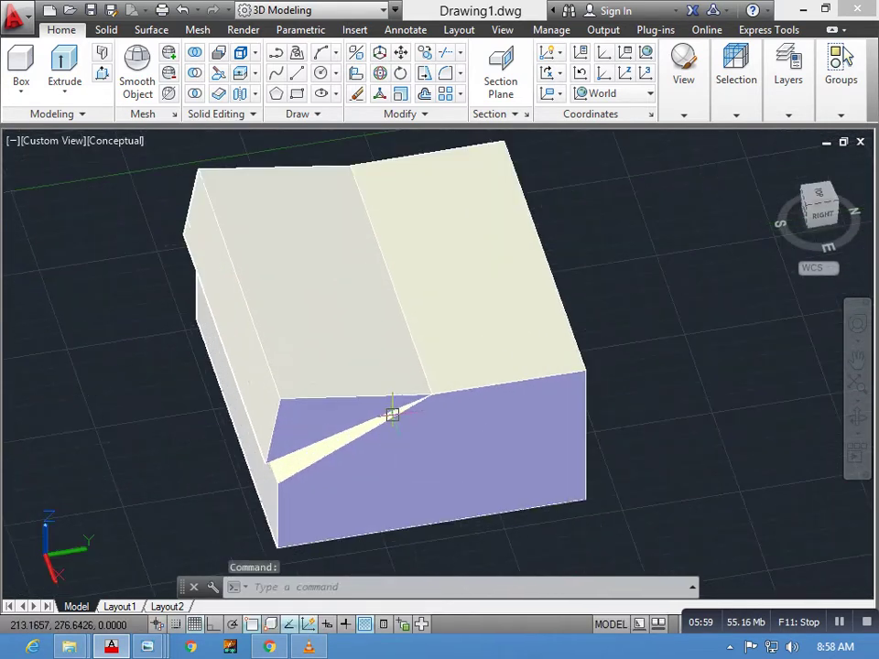
shift+middle_drag(324, 394, 319, 402)
scroll(329, 398, down, 4)
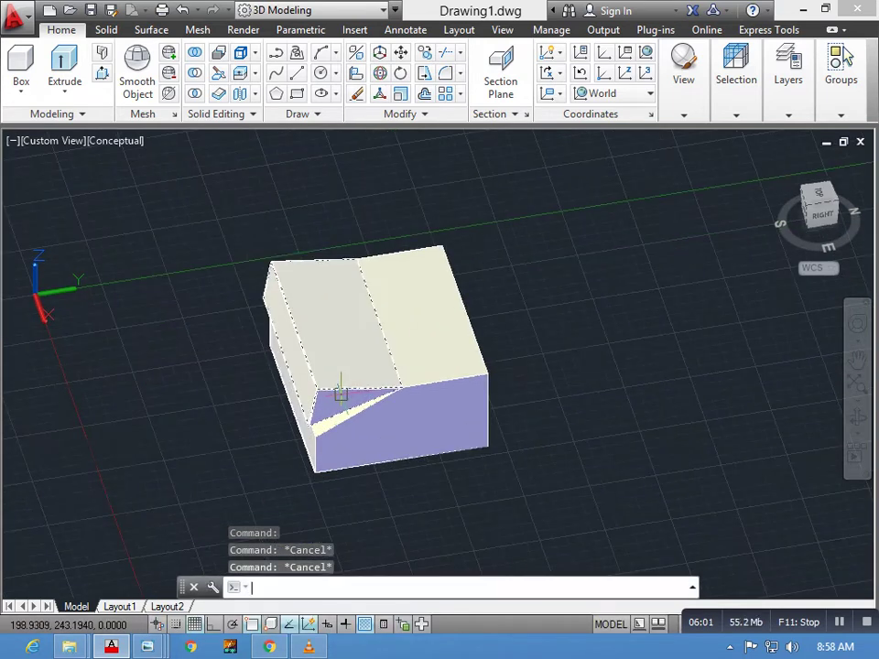
text(u)
key(Return)
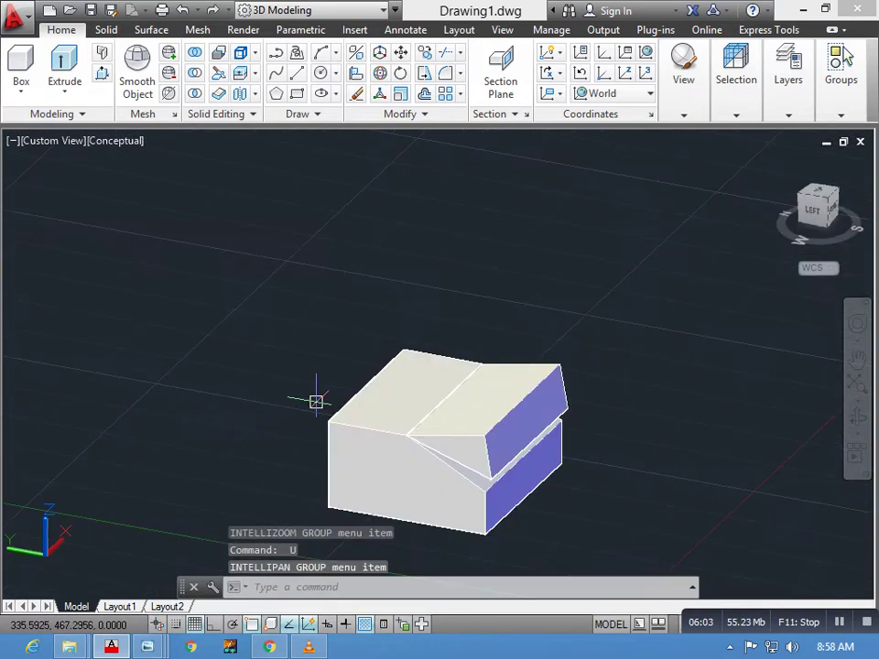
scroll(444, 467, down, 2)
scroll(300, 344, up, 2)
middle_drag(300, 343, 282, 290)
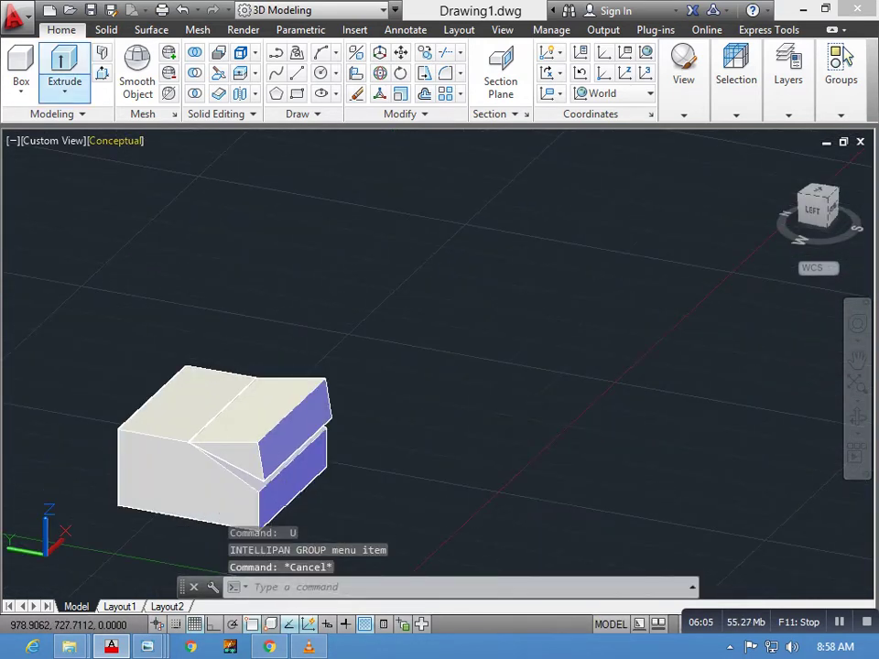
scroll(225, 384, up, 3)
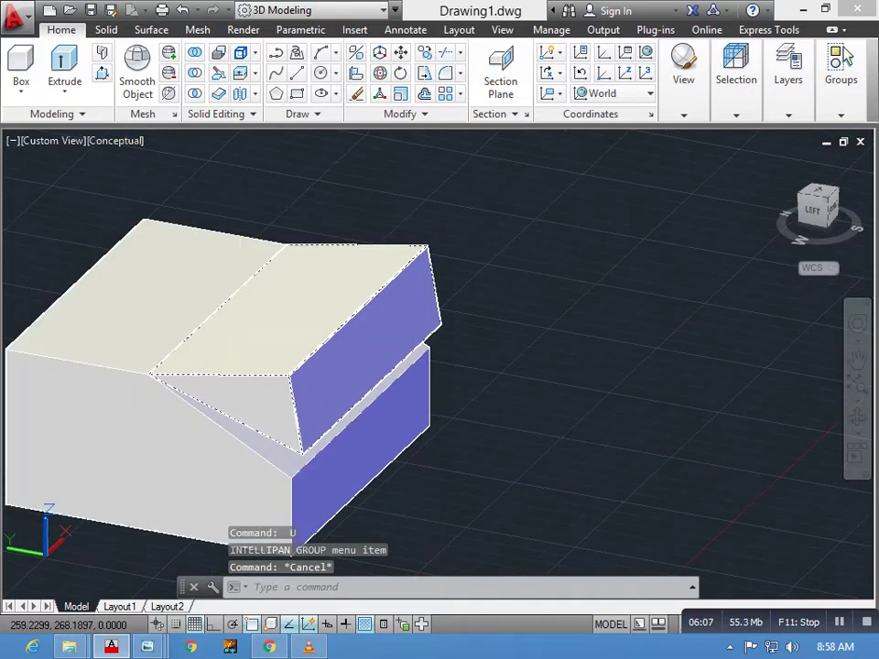
mouse_move(247, 435)
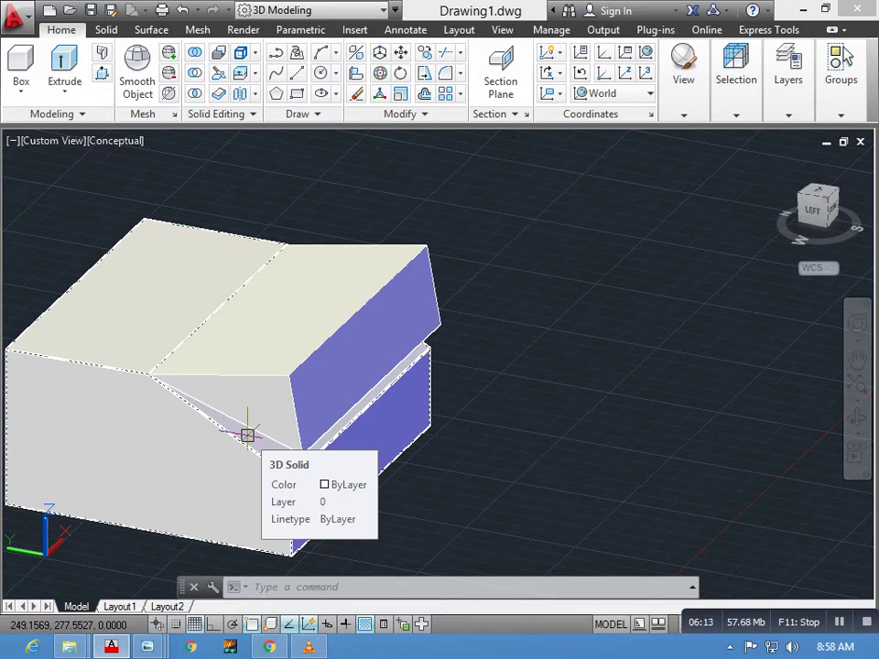
scroll(271, 441, down, 3)
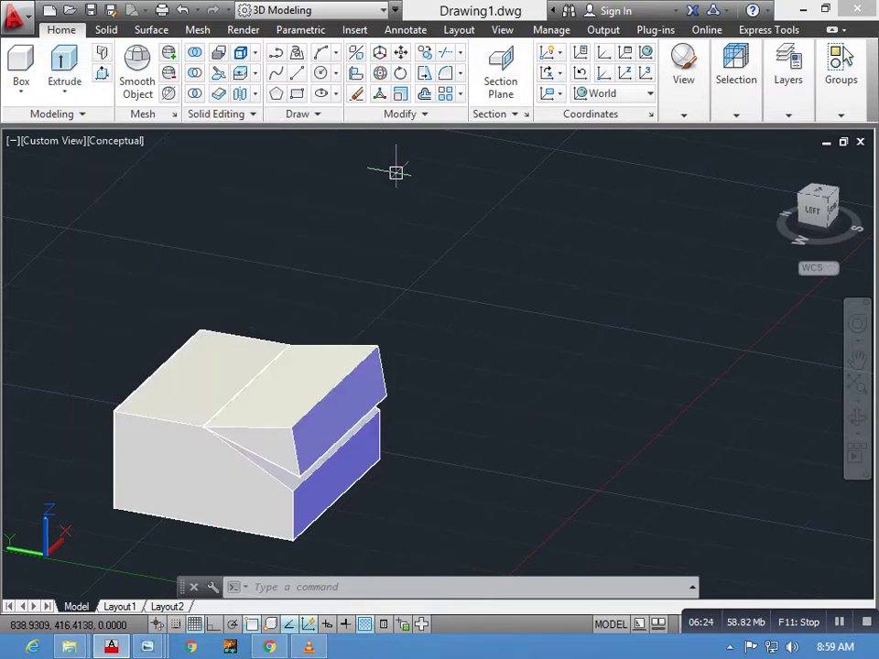
Draw a second box solid beside the first by picking two base corners and a height.
middle_drag(395, 172, 364, 172)
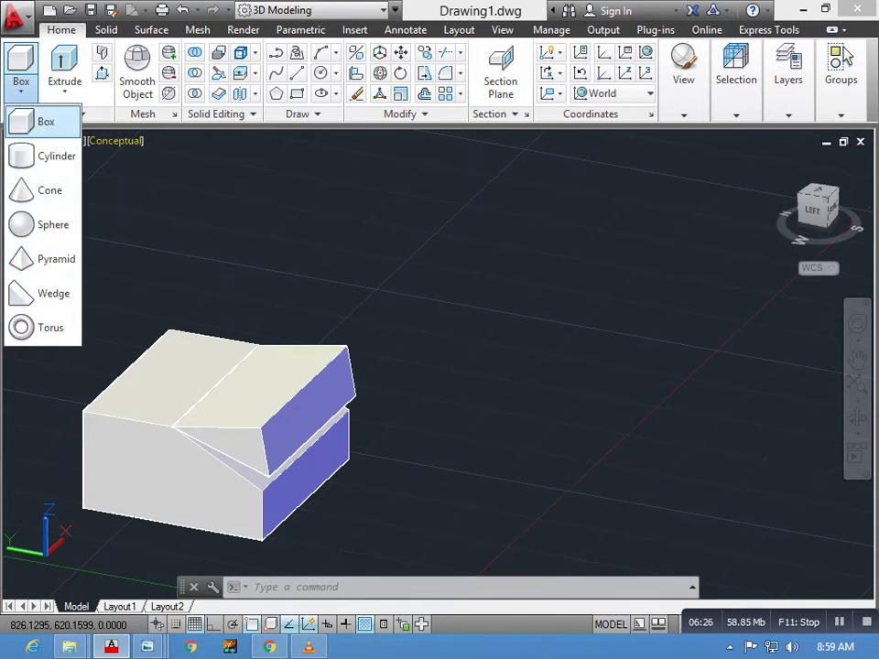
click(46, 122)
click(394, 326)
scroll(669, 341, up, 3)
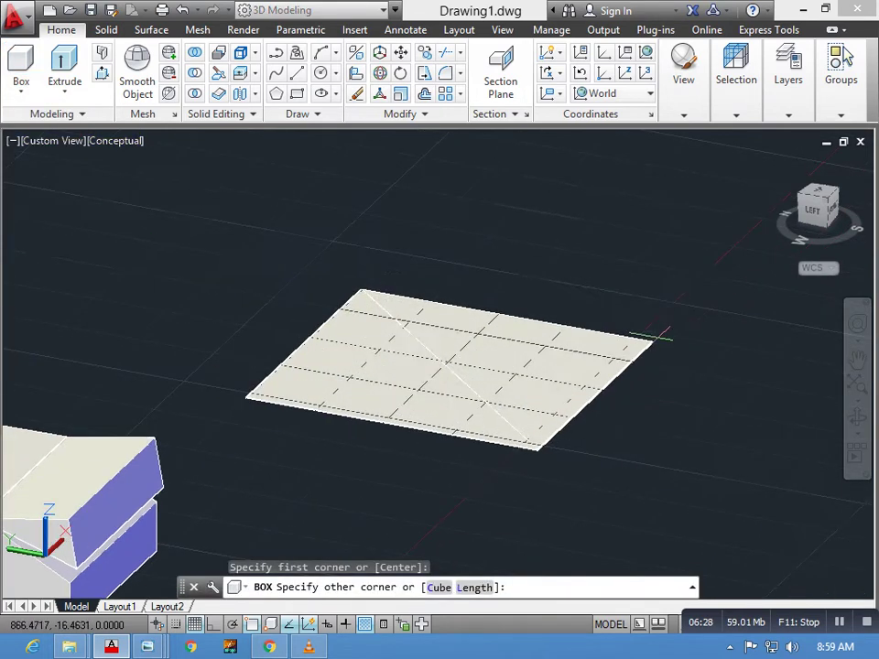
click(700, 304)
click(689, 183)
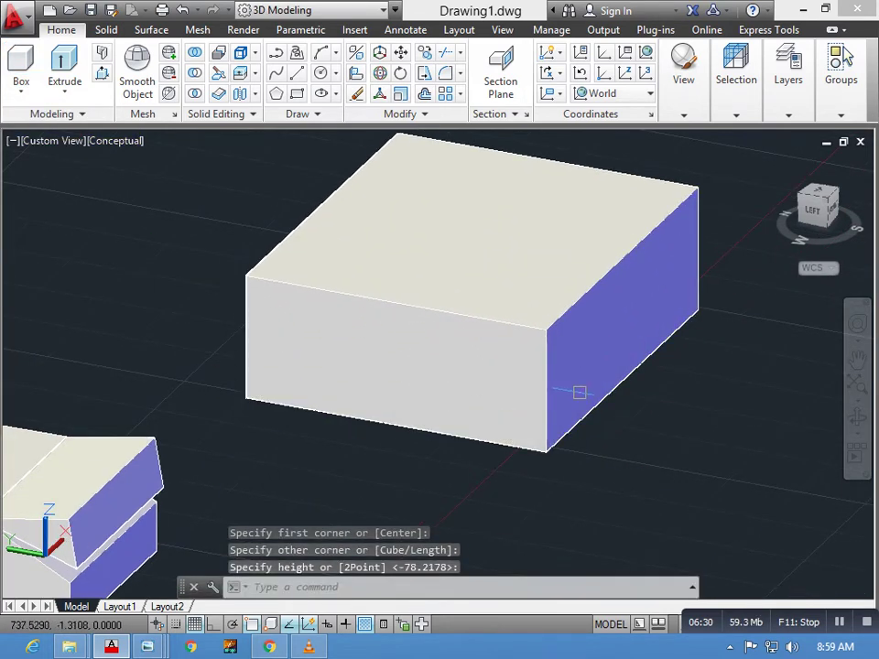
shift+middle_drag(579, 393, 512, 394)
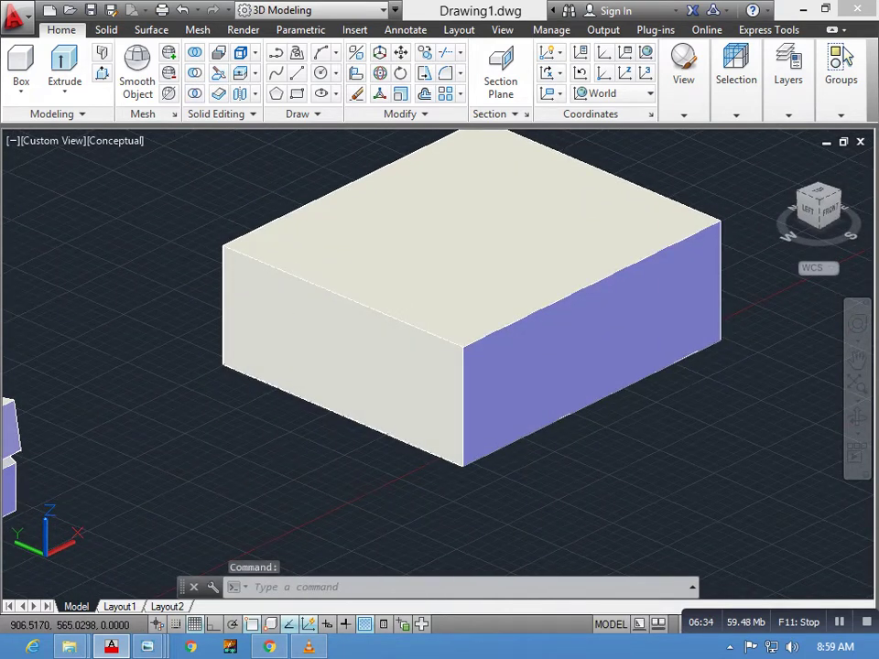
Trial-slice the new box between top and left edge midpoints, then undo it with U.
text(slice)
key(Return)
click(378, 283)
key(Return)
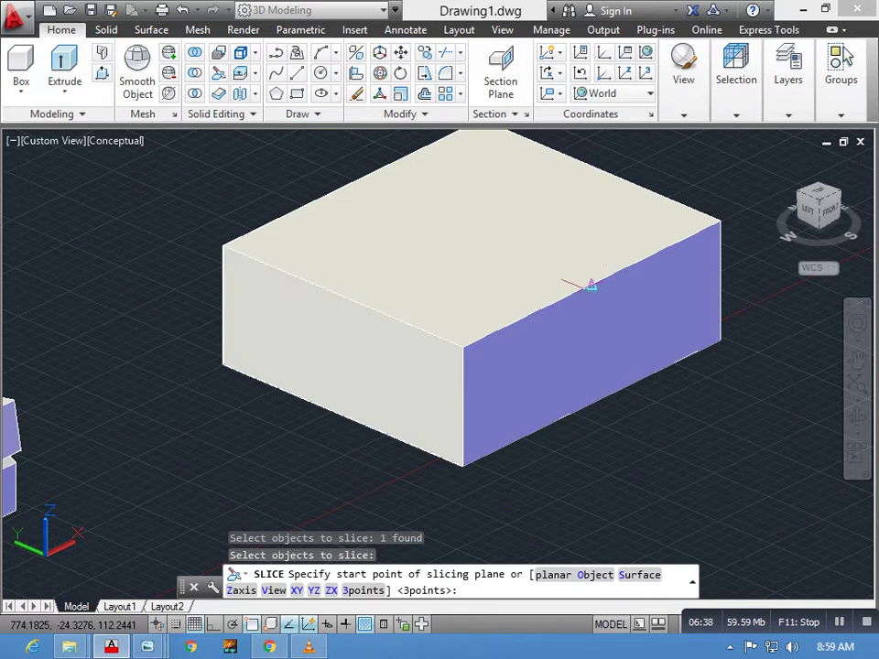
mouse_move(518, 322)
shift+middle_down()
mouse_move(417, 333)
mouse_move(320, 363)
mouse_move(372, 277)
shift+middle_up()
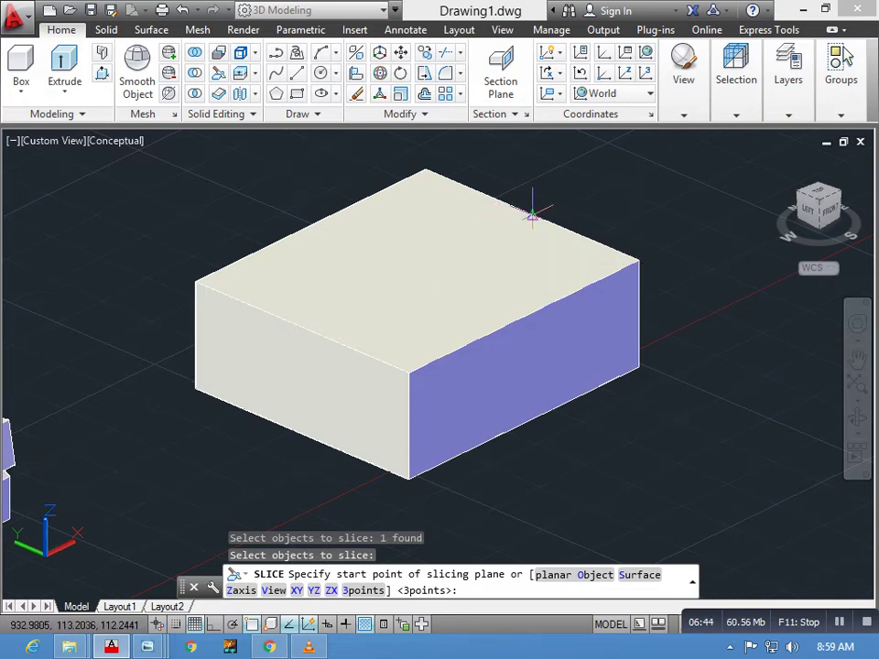
click(532, 213)
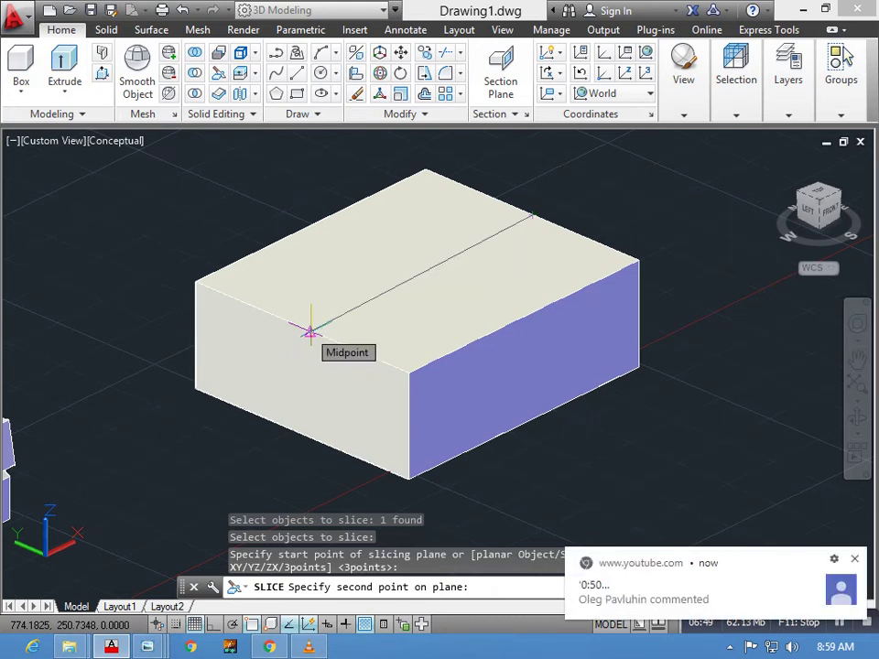
click(310, 331)
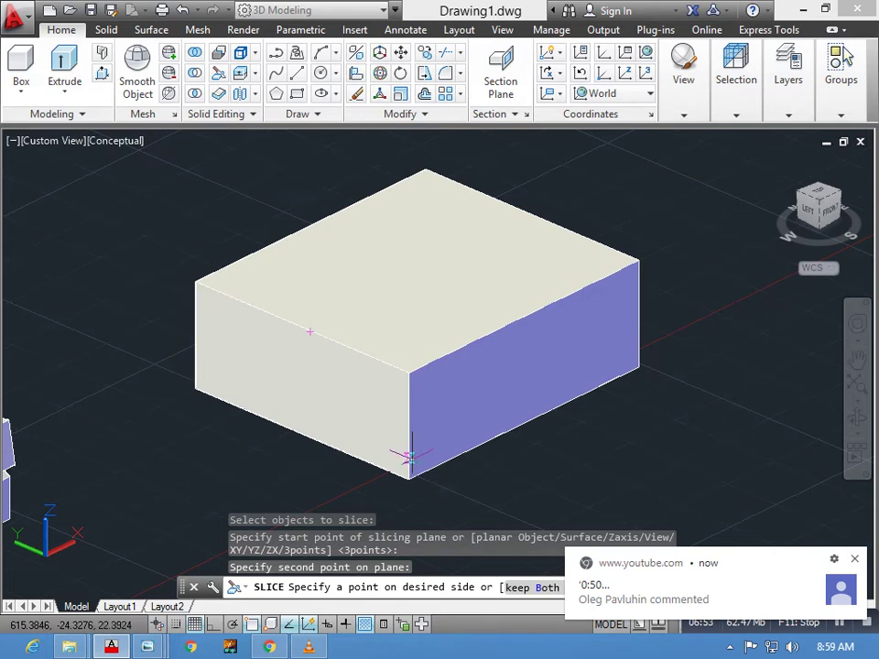
click(411, 457)
mouse_move(411, 343)
shift+middle_down()
mouse_move(229, 367)
mouse_move(224, 376)
mouse_move(165, 355)
shift+middle_up()
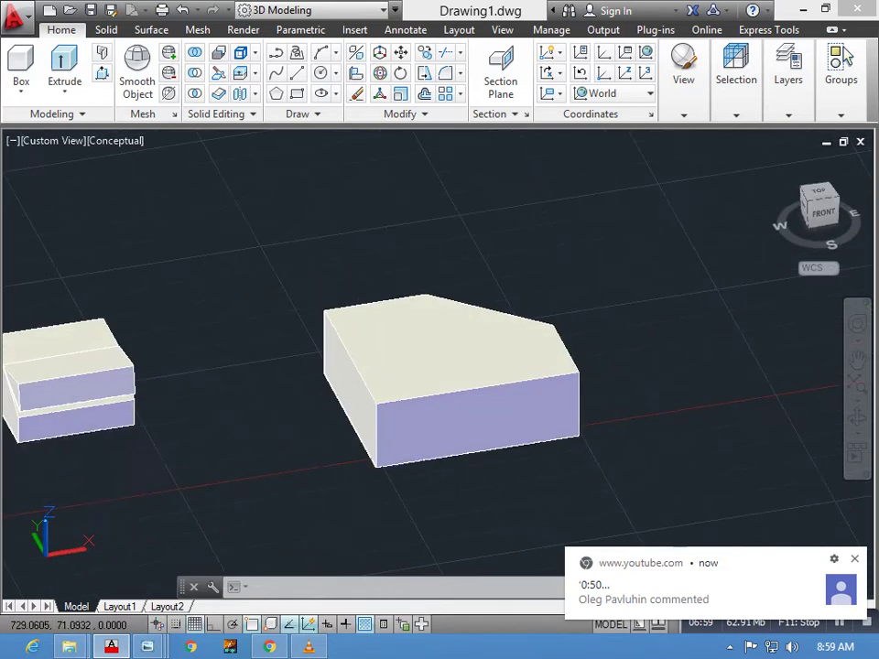
text(u)
key(Return)
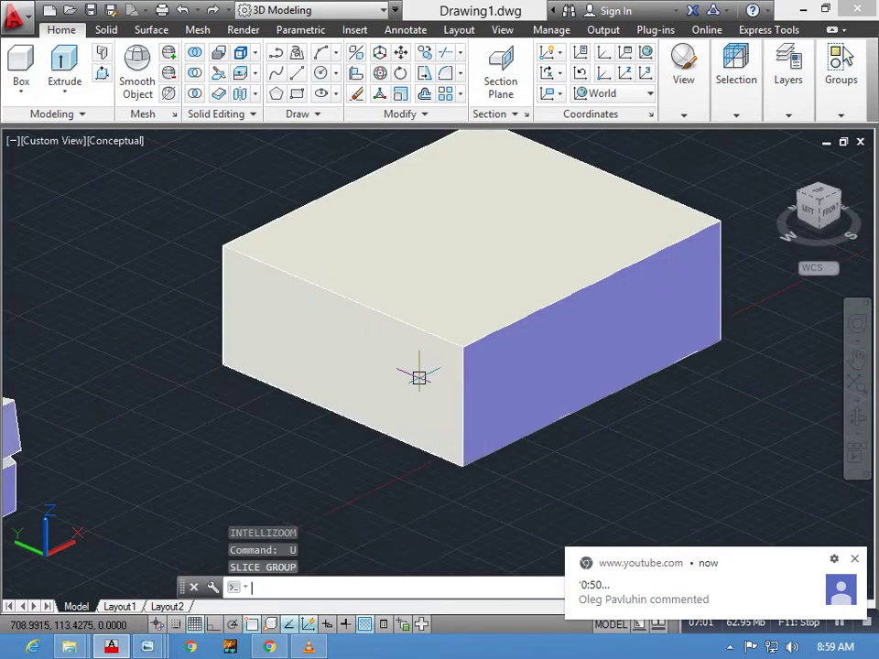
Start SLICE and select the second box as the object to cut.
middle_drag(405, 365, 378, 438)
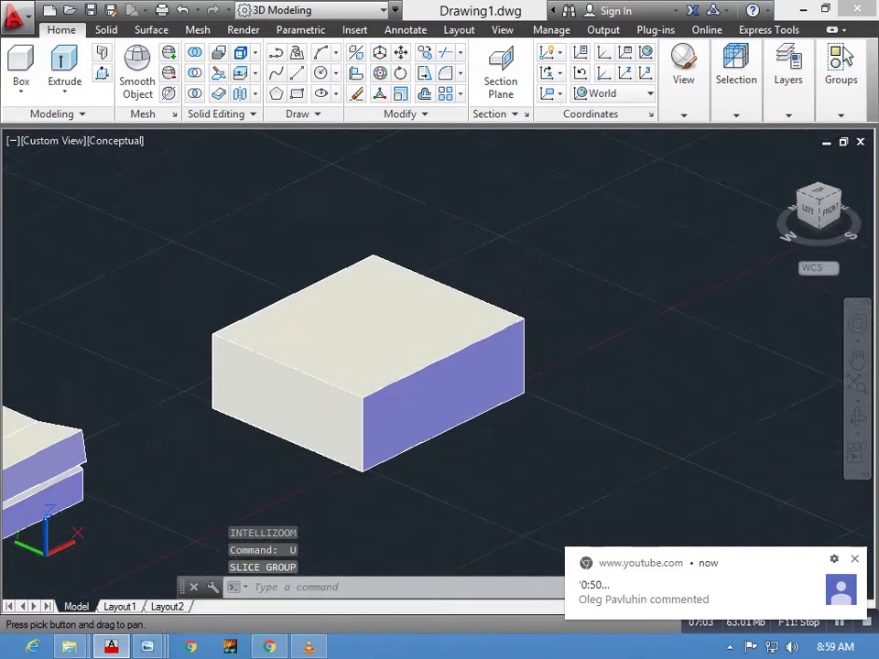
scroll(355, 366, up, 2)
click(356, 362)
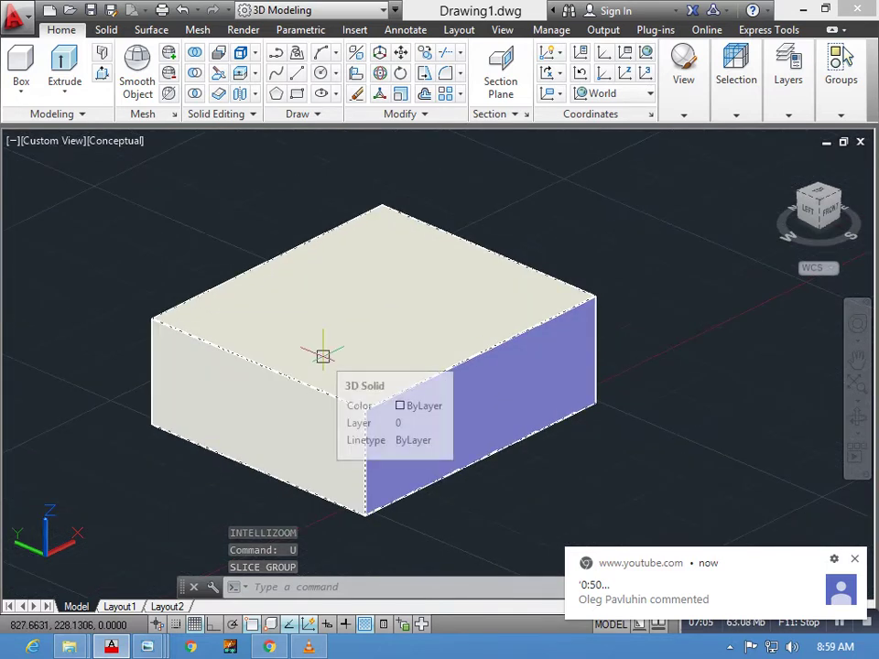
mouse_move(322, 356)
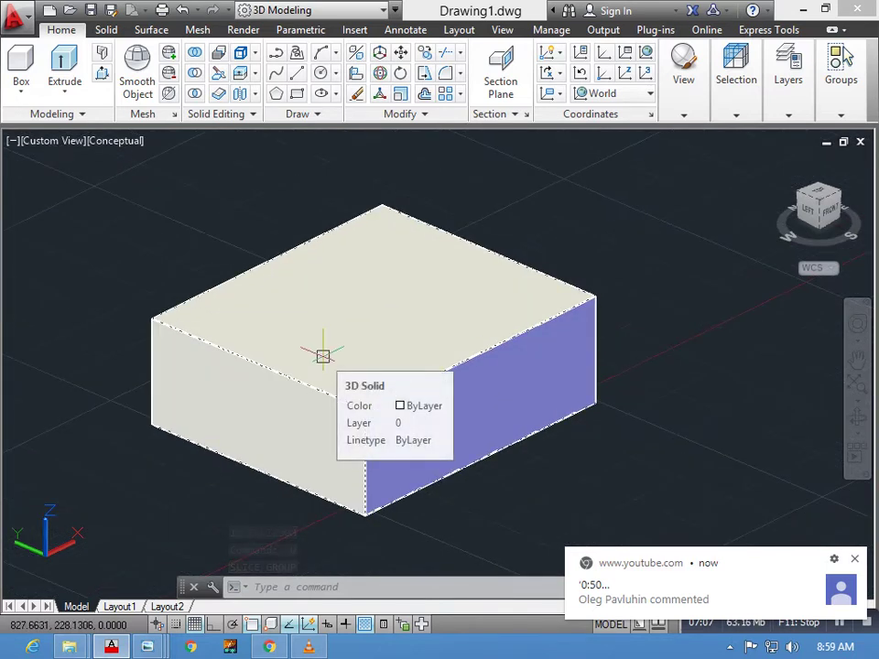
scroll(322, 355, down, 2)
click(353, 317)
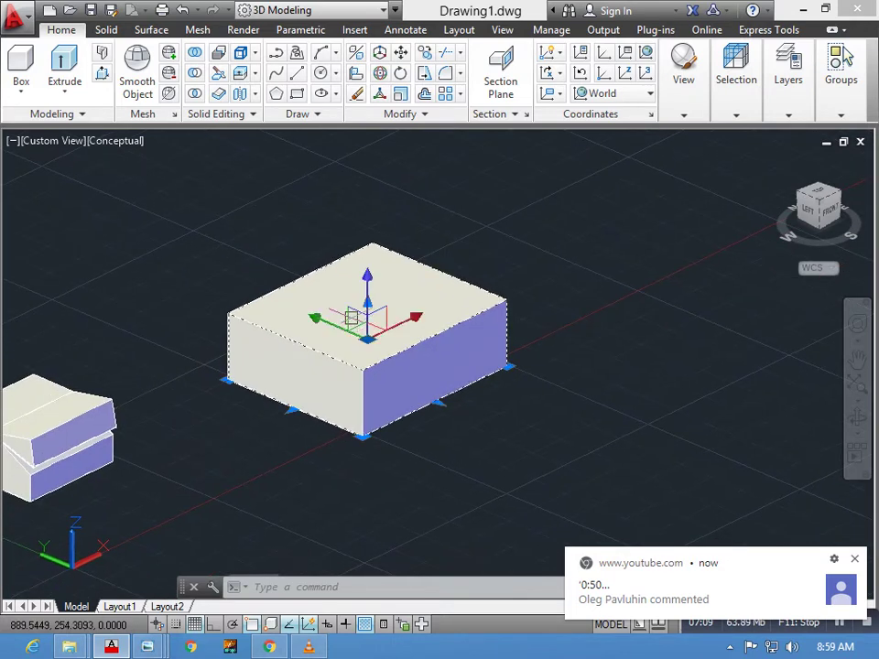
key(Escape)
key(Escape)
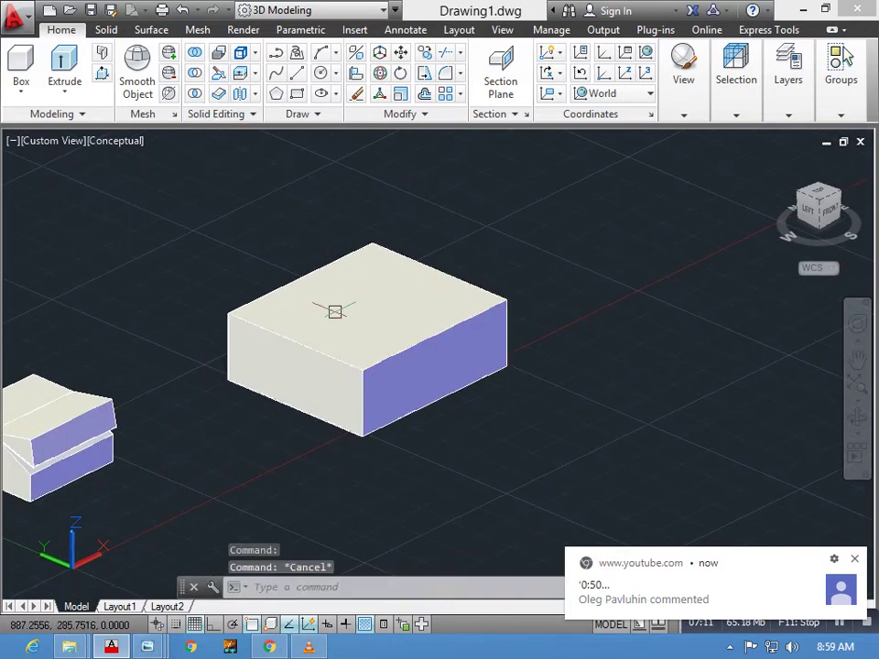
click(333, 310)
key(Escape)
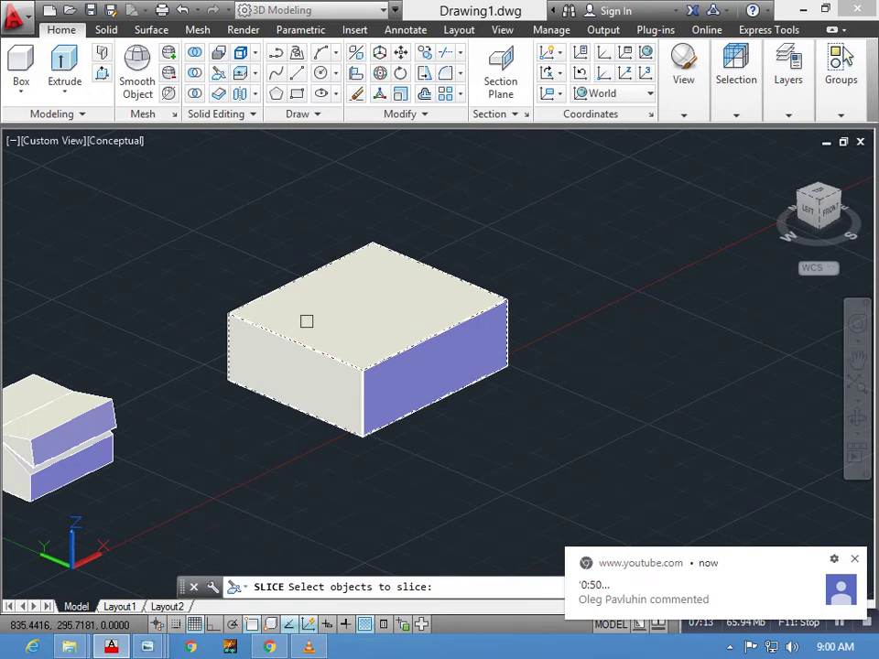
click(306, 320)
key(Return)
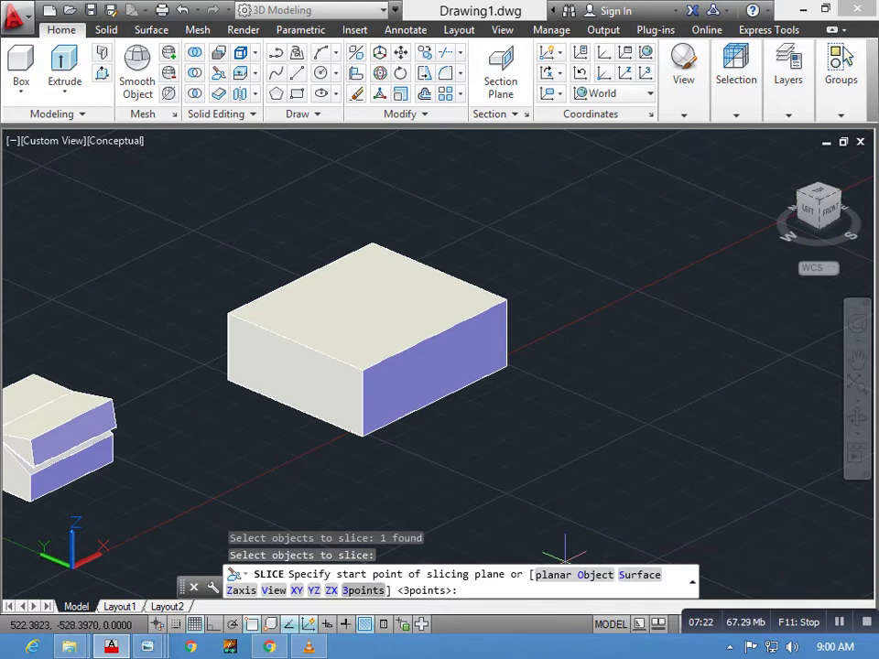
Define the cutting plane with 3points on the left edge, back top edge and front corner; keep Both sides.
text(3)
key(Return)
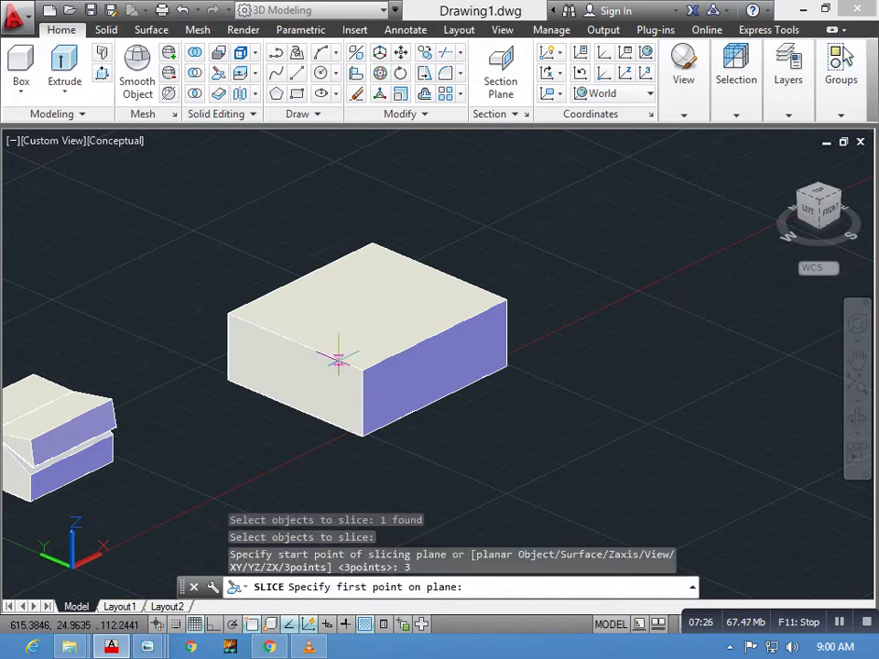
click(338, 360)
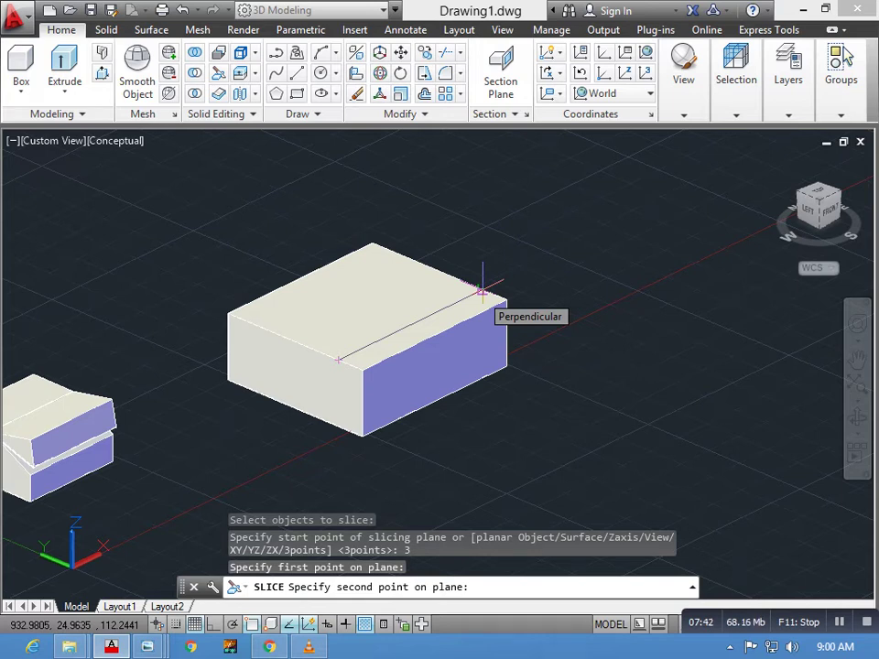
click(481, 291)
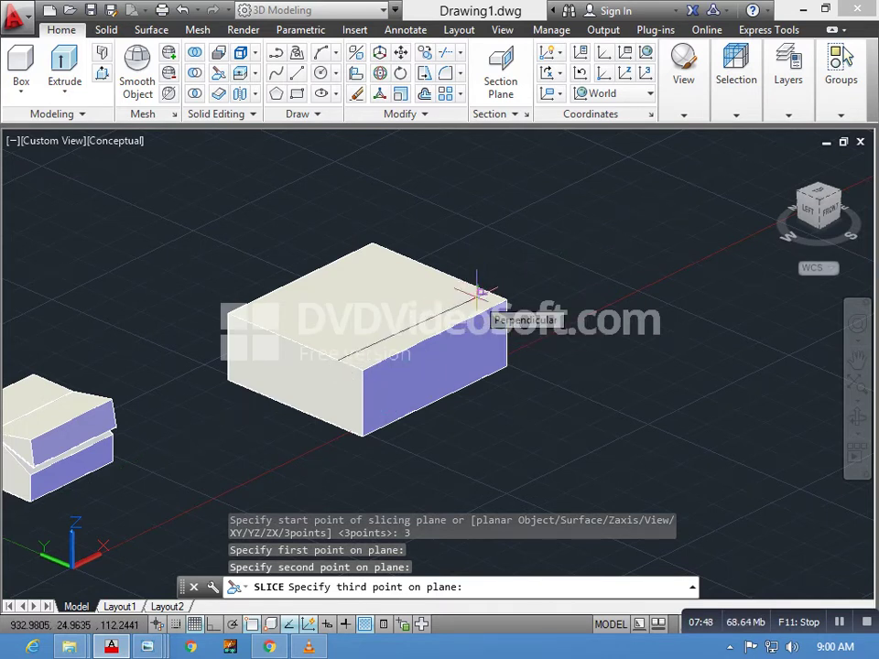
click(362, 403)
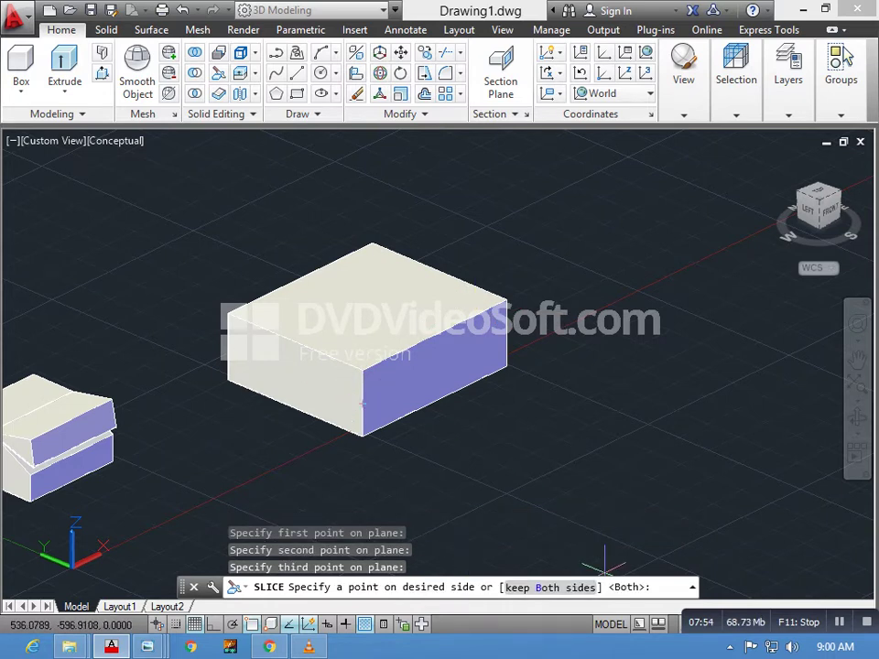
text(B)
key(Return)
Begin moving the wedge piece with M, then cancel the move.
scroll(343, 353, up, 2)
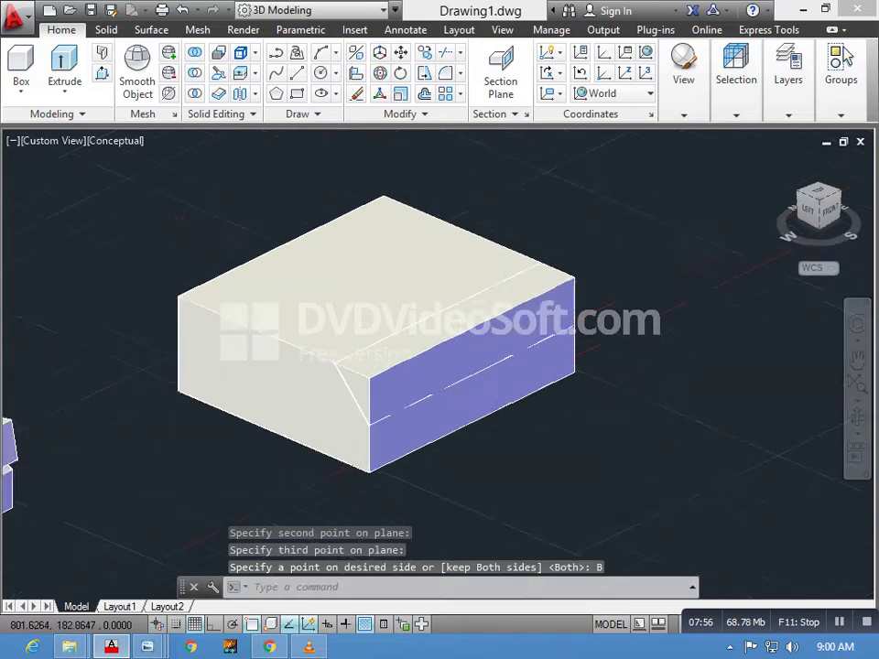
scroll(359, 408, up, 3)
scroll(359, 408, up, 2)
scroll(321, 402, down, 6)
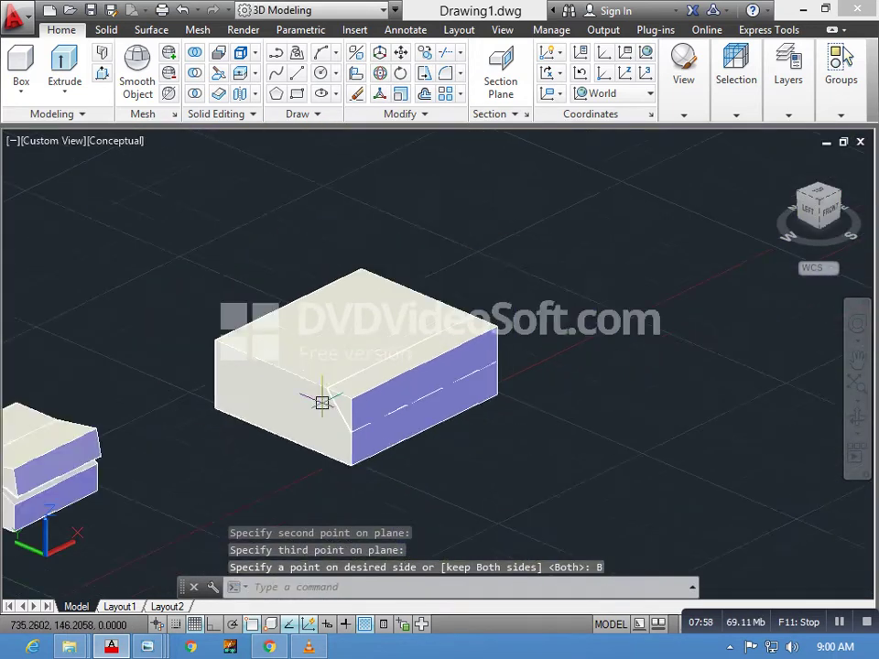
scroll(322, 403, up, 3)
scroll(348, 403, up, 2)
text(m)
key(Return)
click(401, 389)
key(Return)
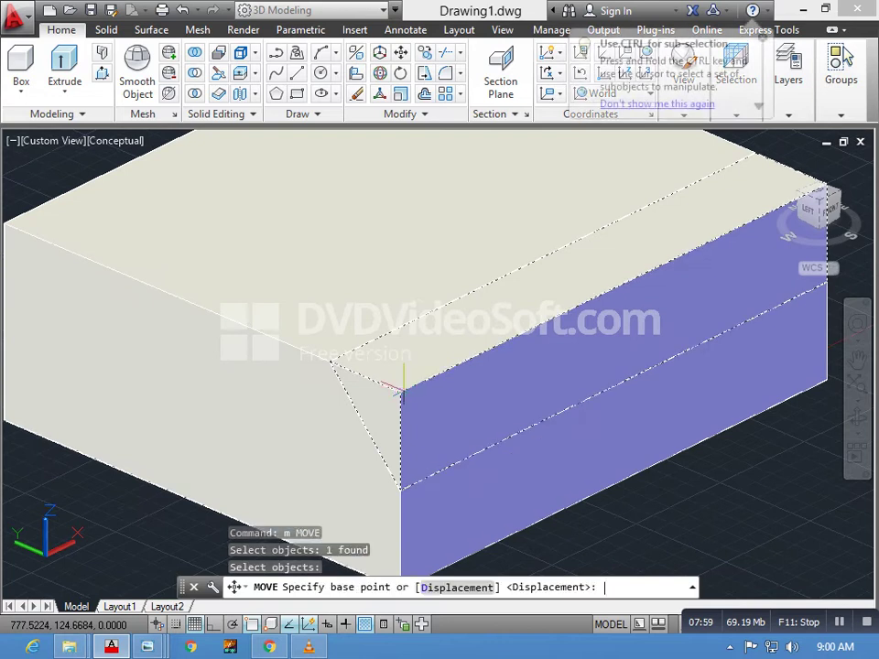
scroll(401, 389, down, 2)
click(280, 422)
scroll(457, 367, up, 3)
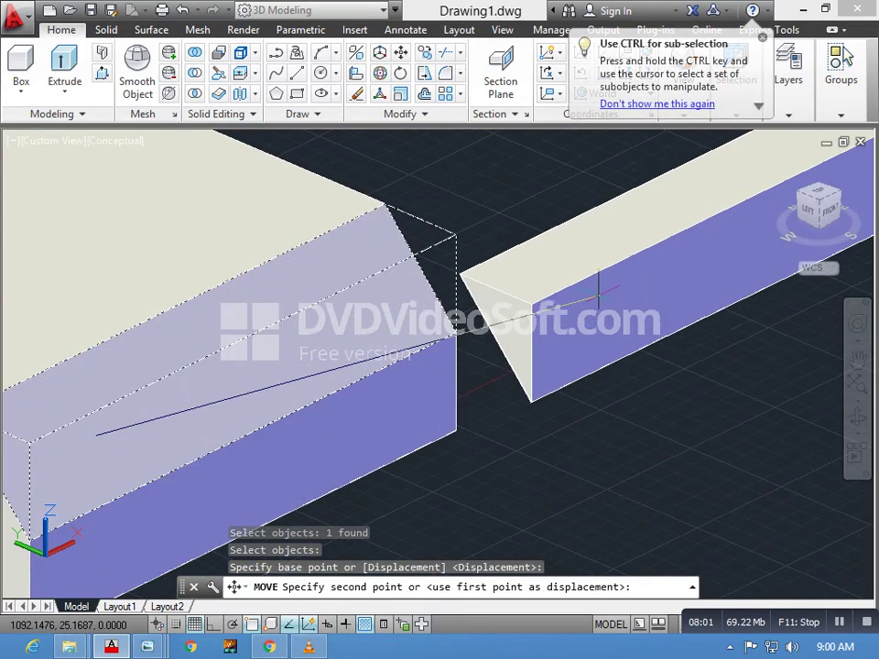
key(Escape)
Clear the selection and undo twice with U, restoring the whole second box.
scroll(506, 311, down, 2)
scroll(429, 313, down, 3)
scroll(430, 314, down, 2)
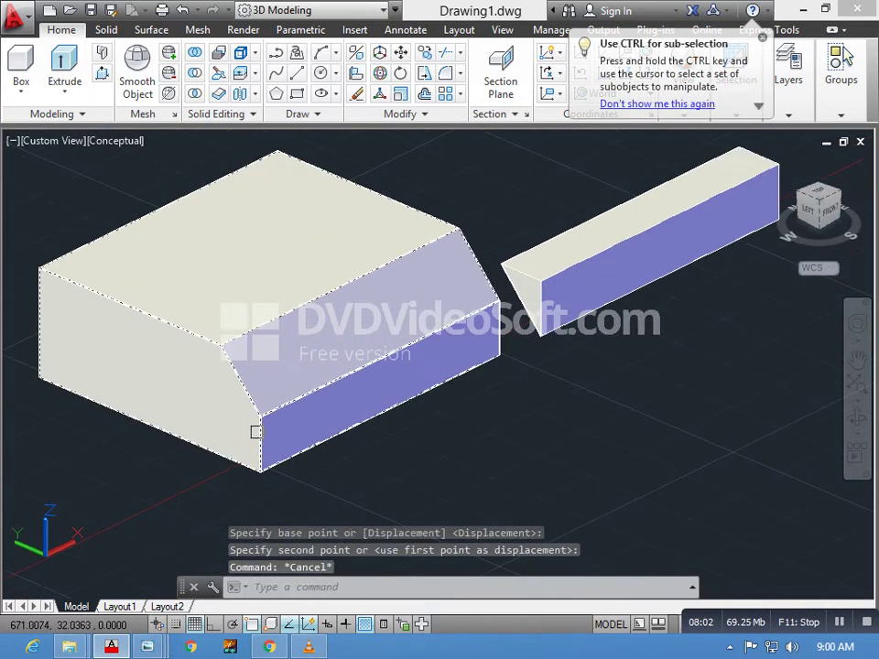
key(Escape)
scroll(499, 401, down, 2)
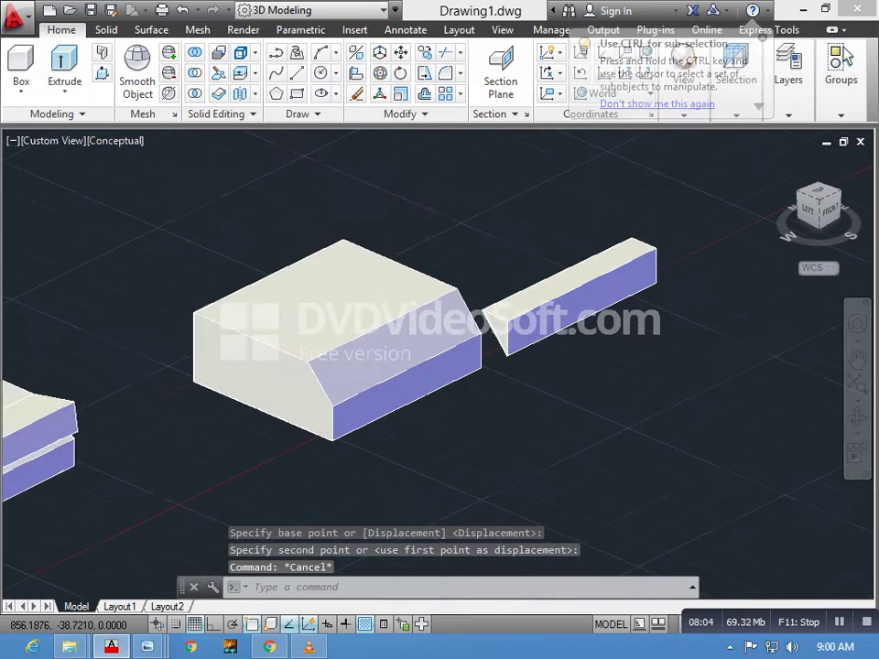
middle_drag(458, 384, 407, 379)
scroll(384, 380, up, 2)
click(384, 380)
text(u)
key(Return)
key(Return)
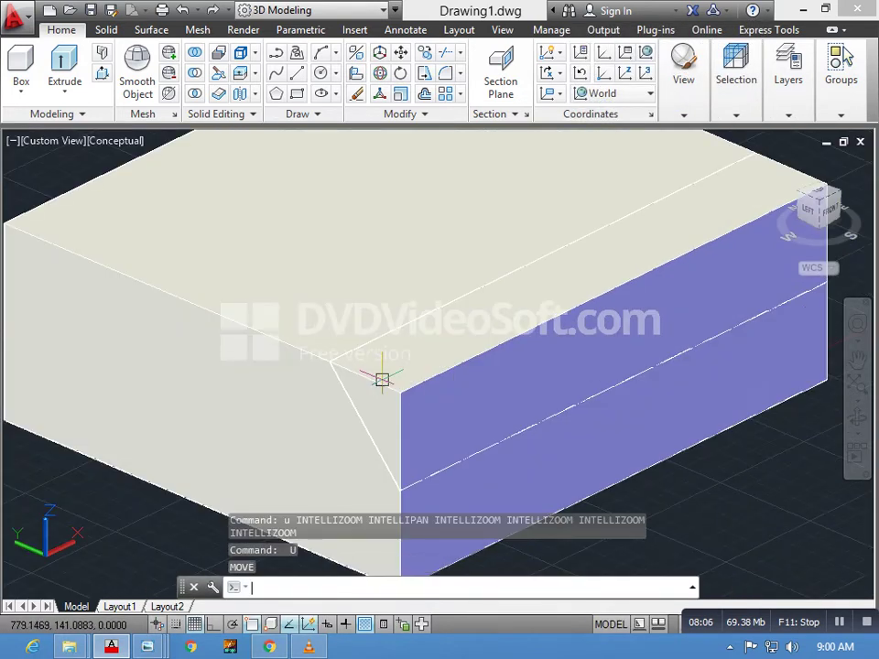
key(Return)
key(Return)
key(Return)
key(Return)
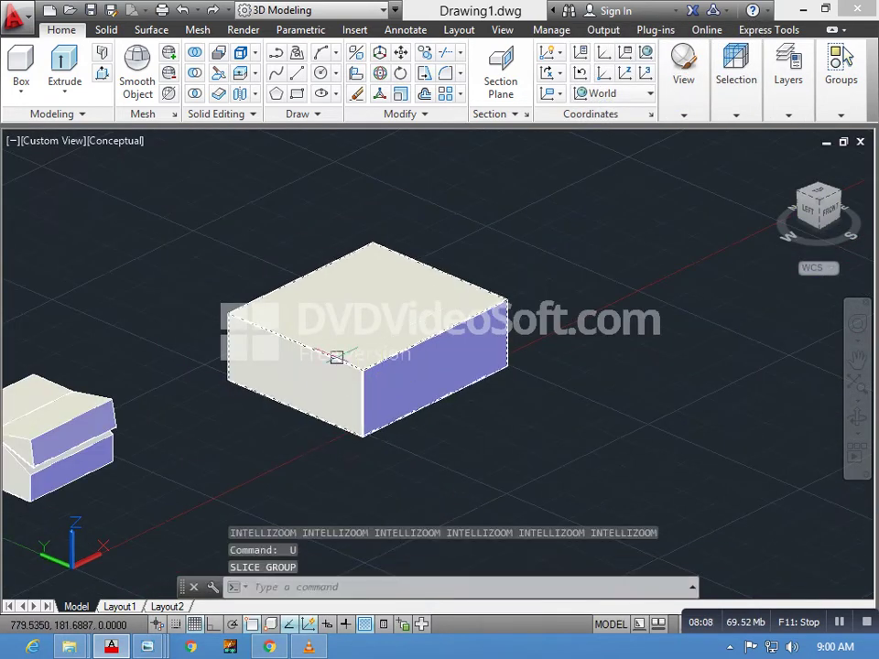
Restart SLICE and select the restored box as the object to cut.
click(277, 337)
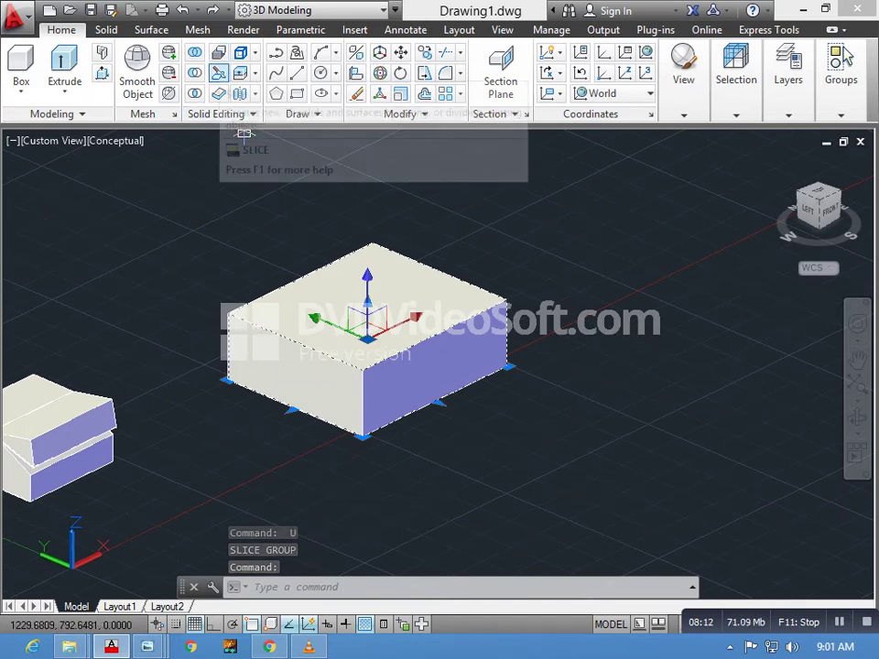
click(219, 72)
click(310, 316)
key(Return)
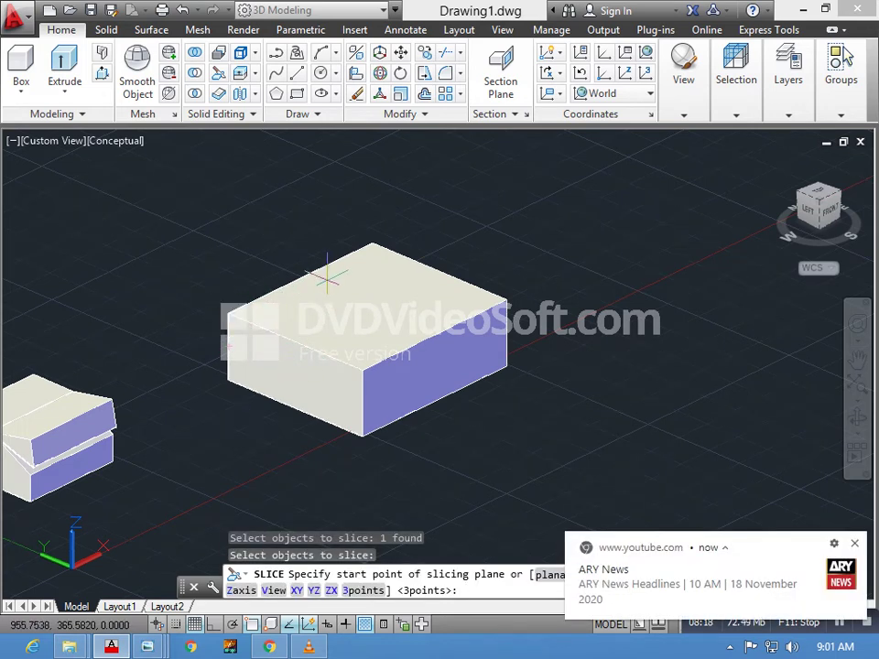
click(233, 345)
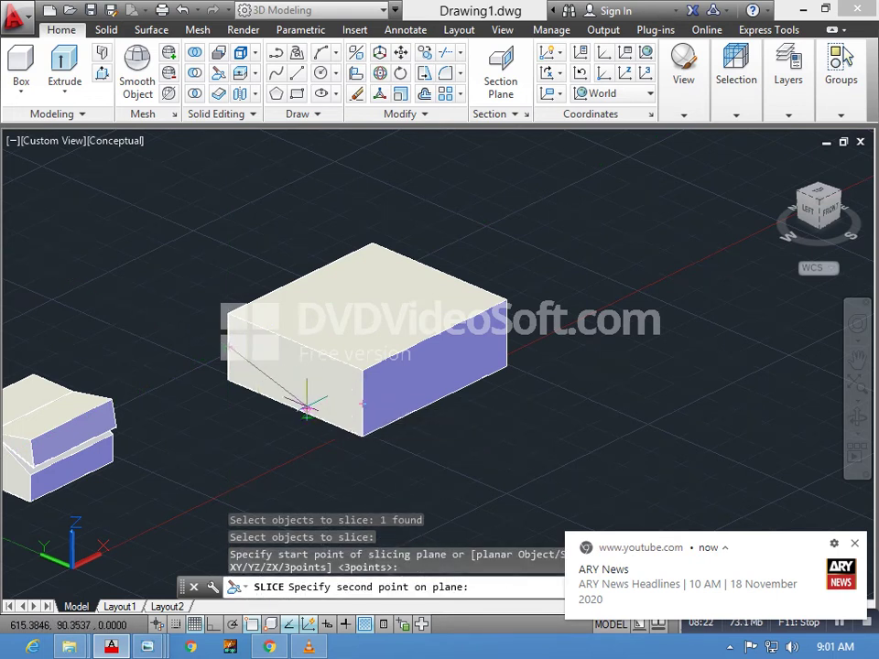
key(Escape)
key(Escape)
key(Escape)
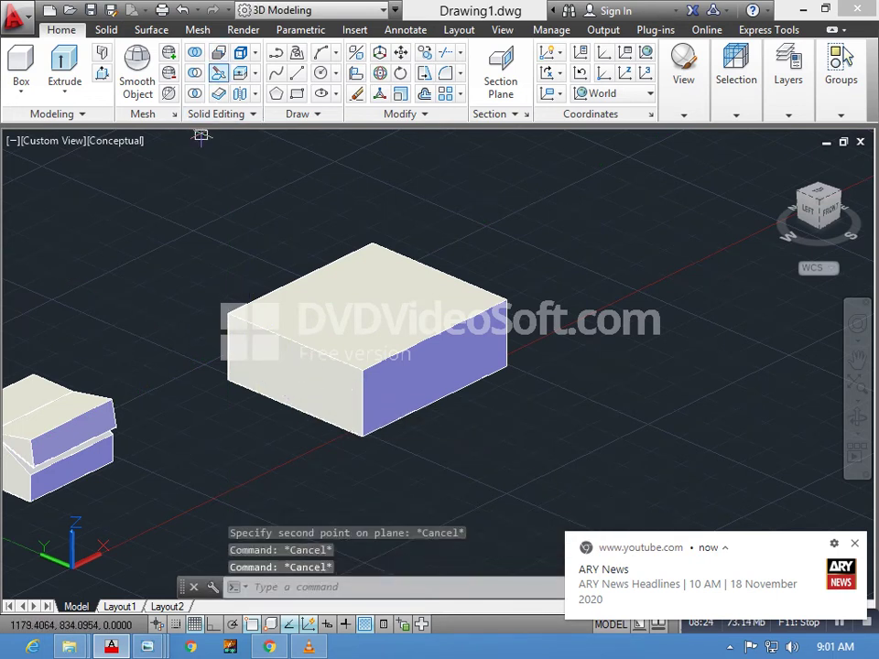
key(Return)
click(278, 318)
key(Return)
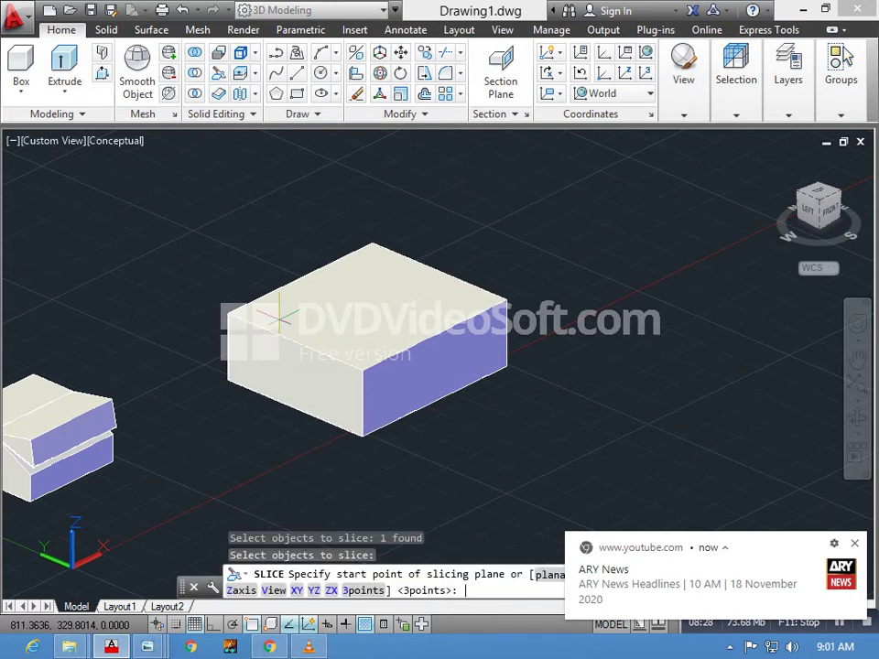
click(228, 345)
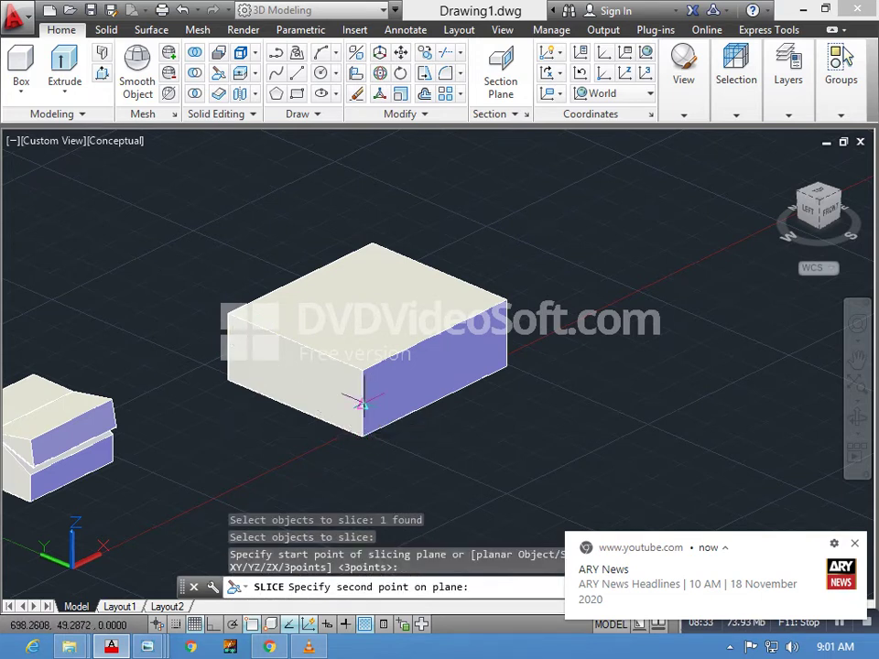
click(361, 403)
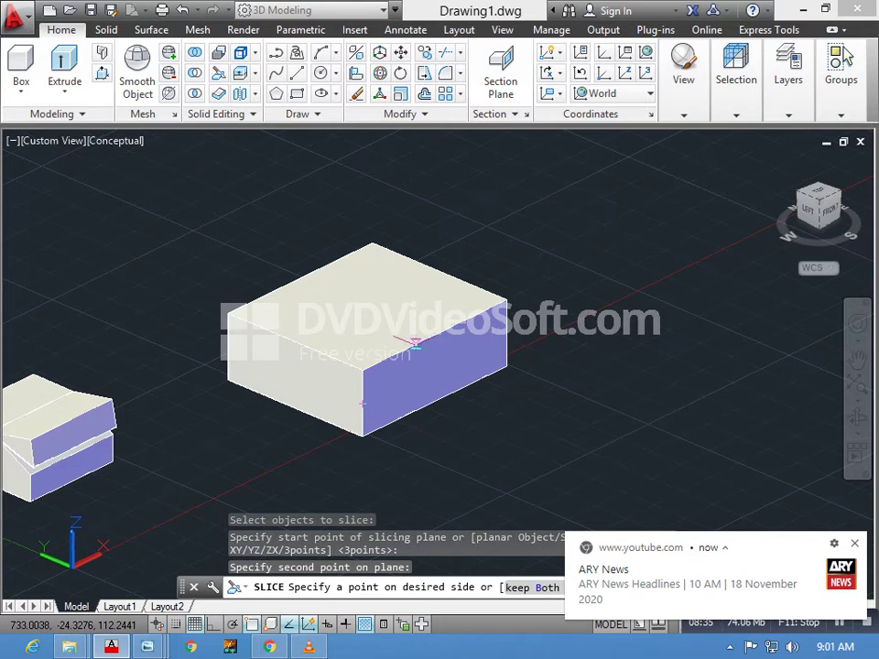
click(413, 342)
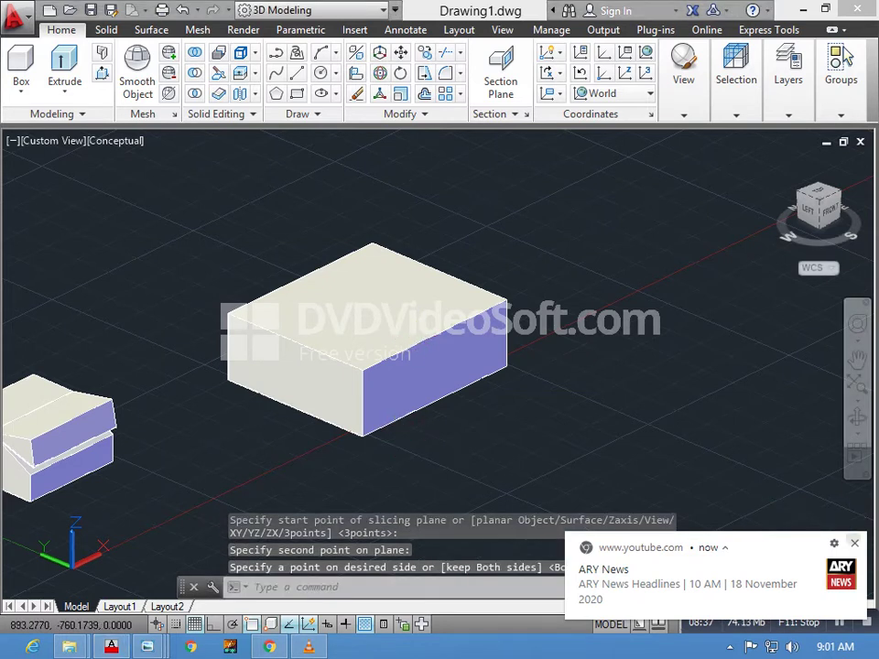
key(Escape)
key(Escape)
key(Escape)
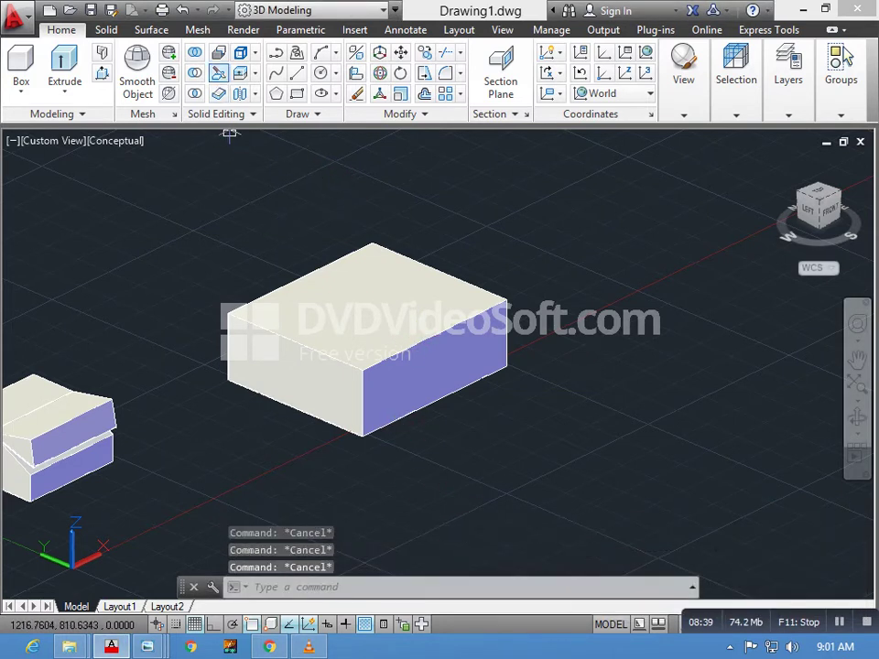
text(inf)
key(Return)
key(Escape)
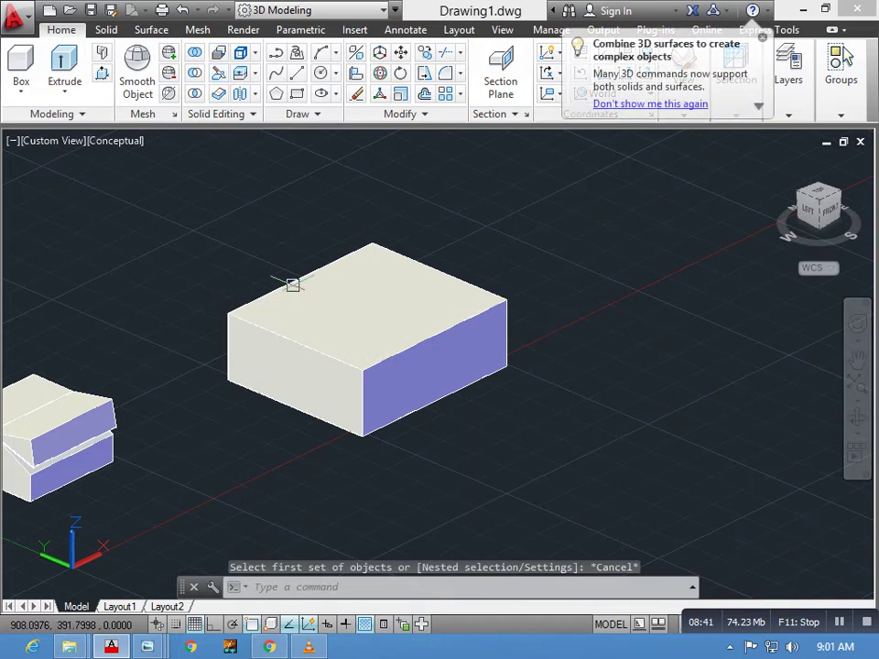
click(218, 73)
click(325, 316)
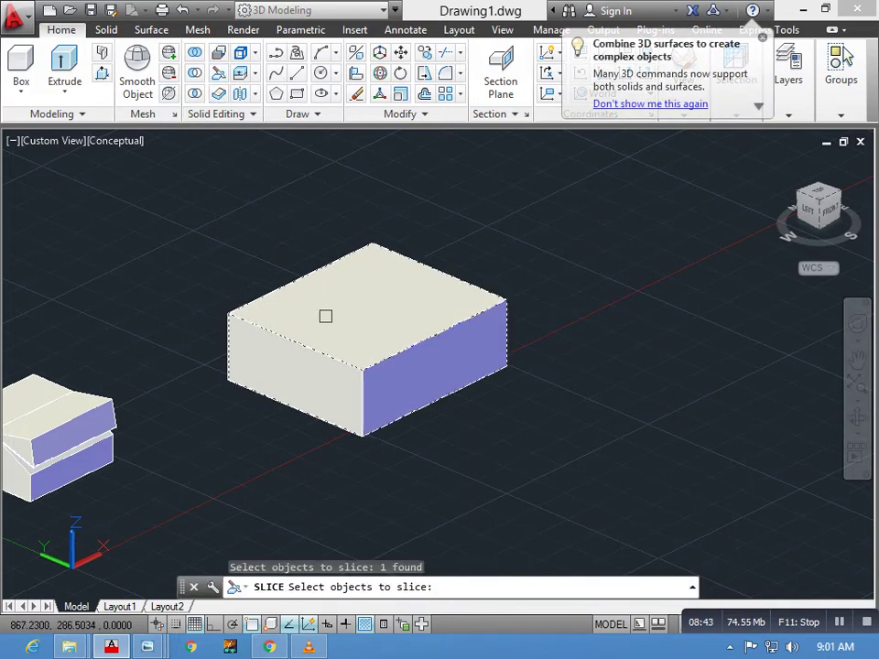
key(Return)
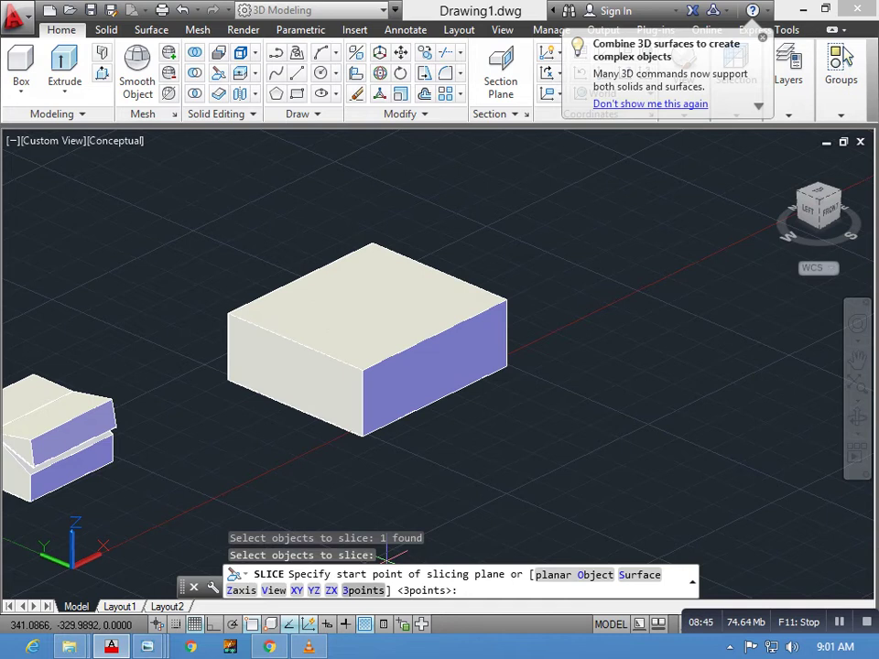
text(3)
key(Return)
click(362, 402)
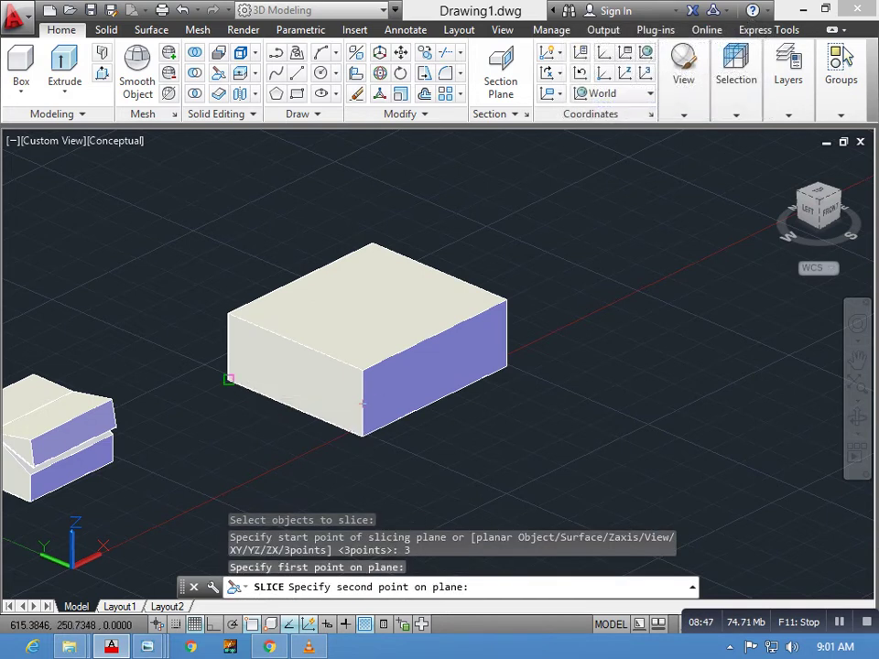
click(228, 346)
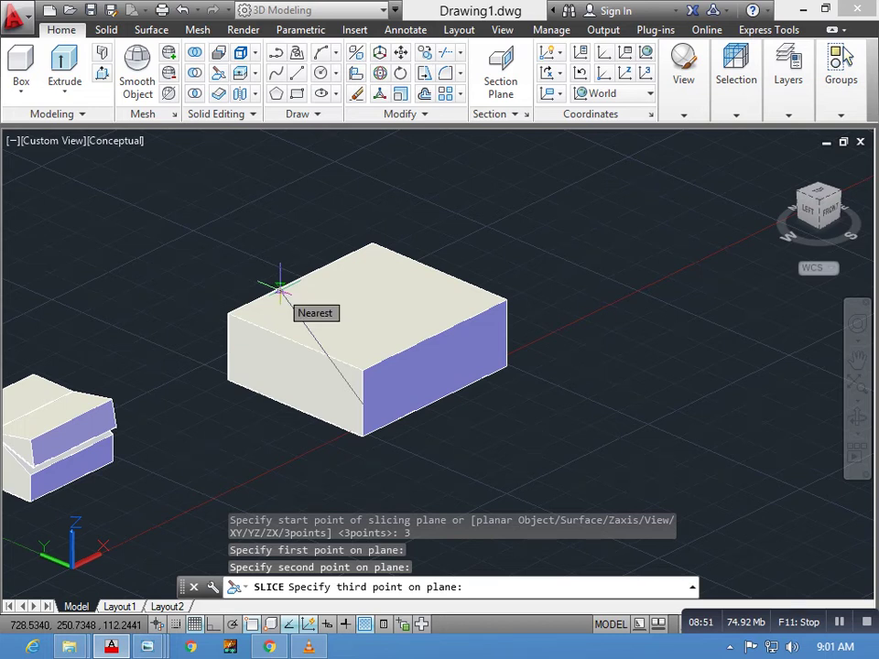
click(280, 284)
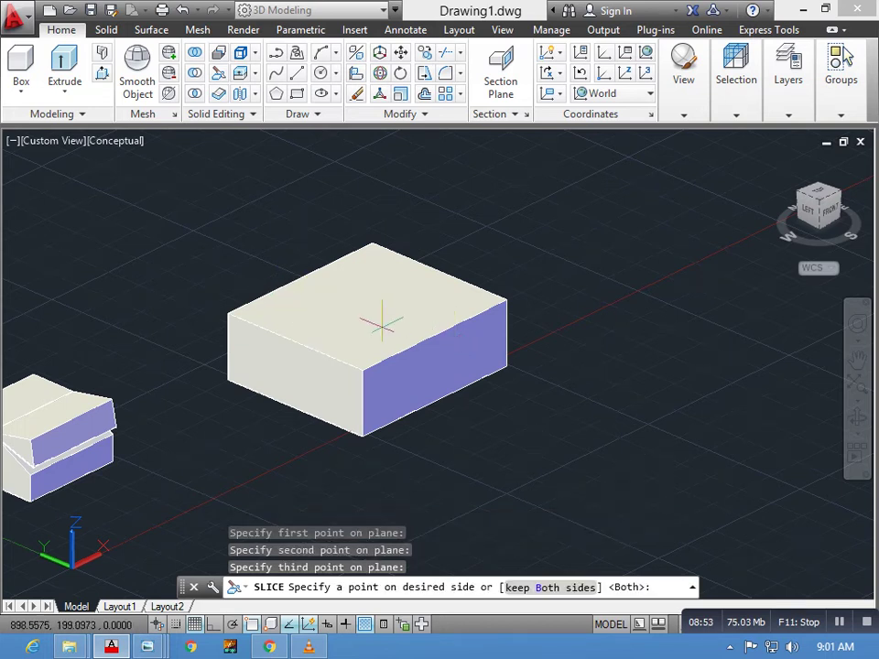
key(Return)
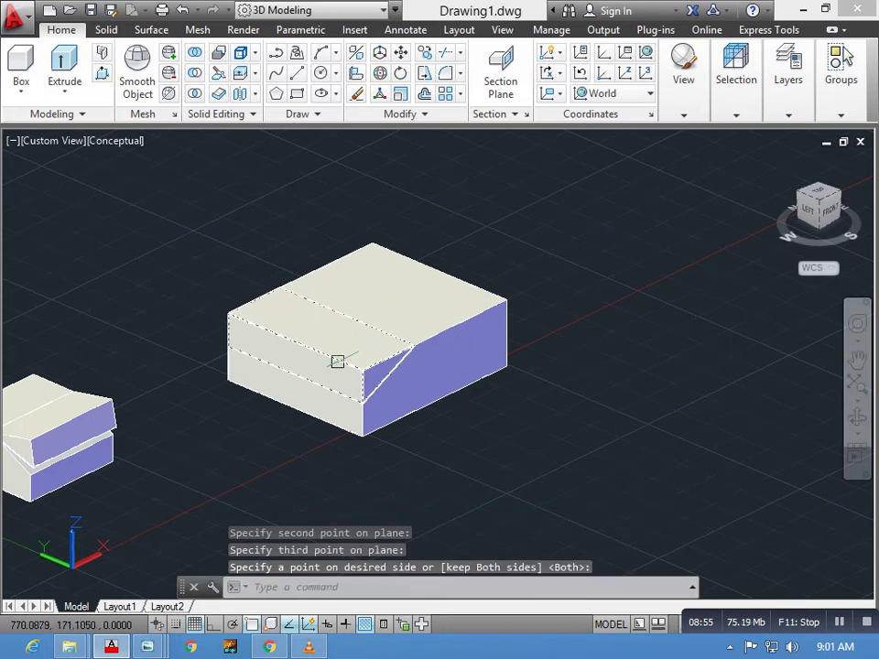
scroll(346, 357, up, 3)
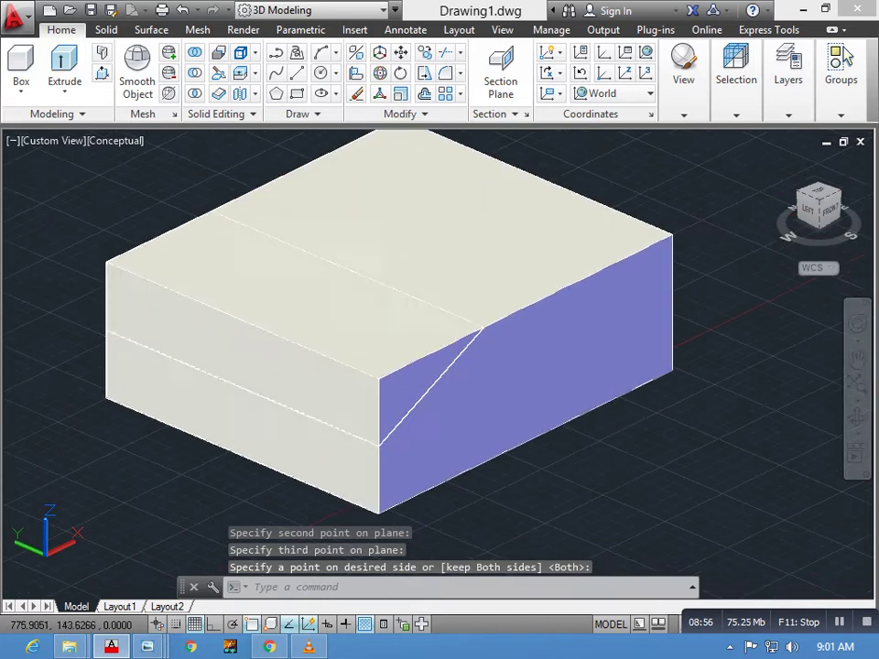
text(m)
key(Return)
click(335, 386)
key(Return)
click(335, 386)
middle_drag(335, 386, 256, 296)
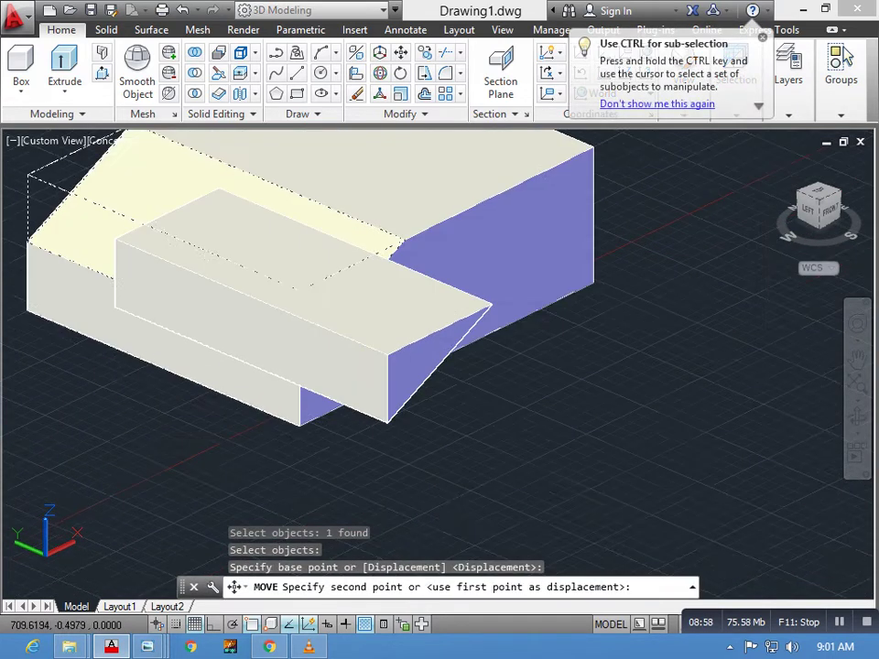
scroll(362, 425, down, 2)
click(427, 377)
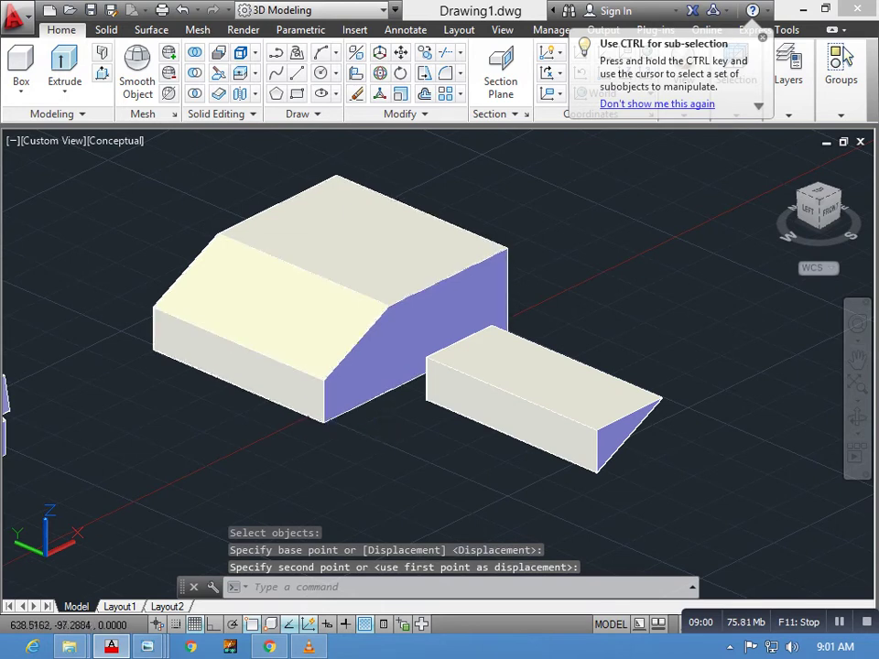
text(u)
key(Return)
key(Return)
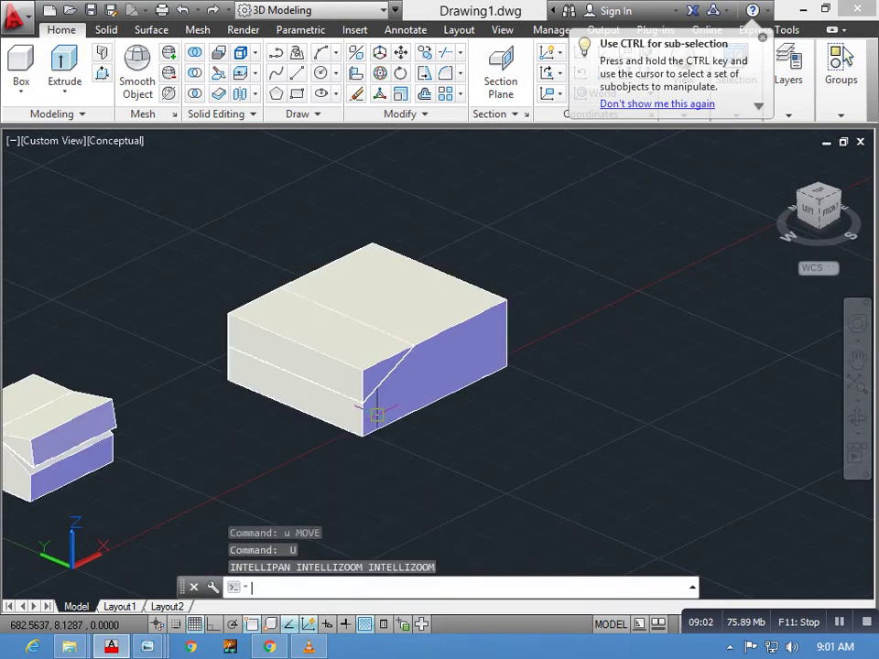
key(Return)
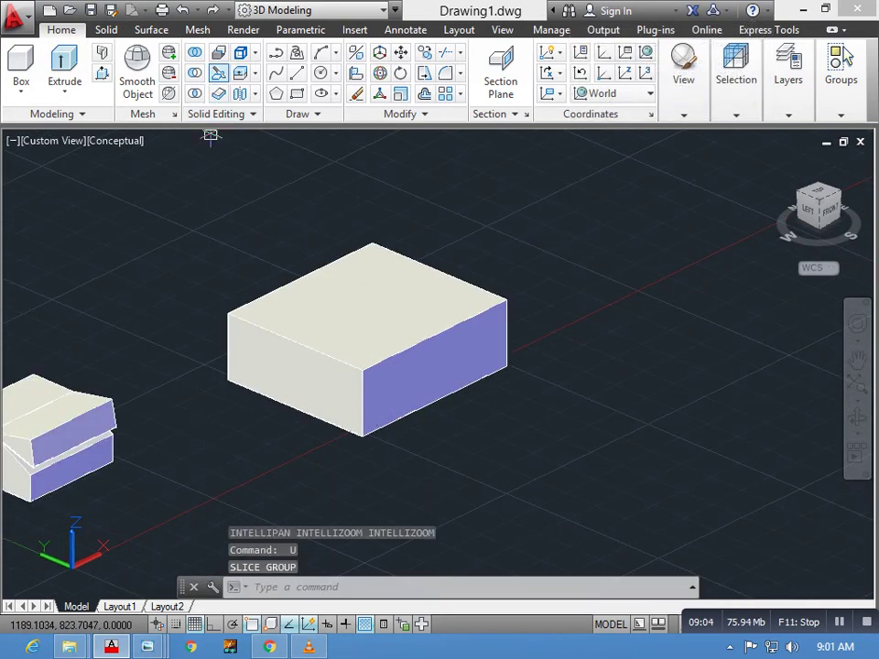
click(218, 72)
click(288, 275)
key(Return)
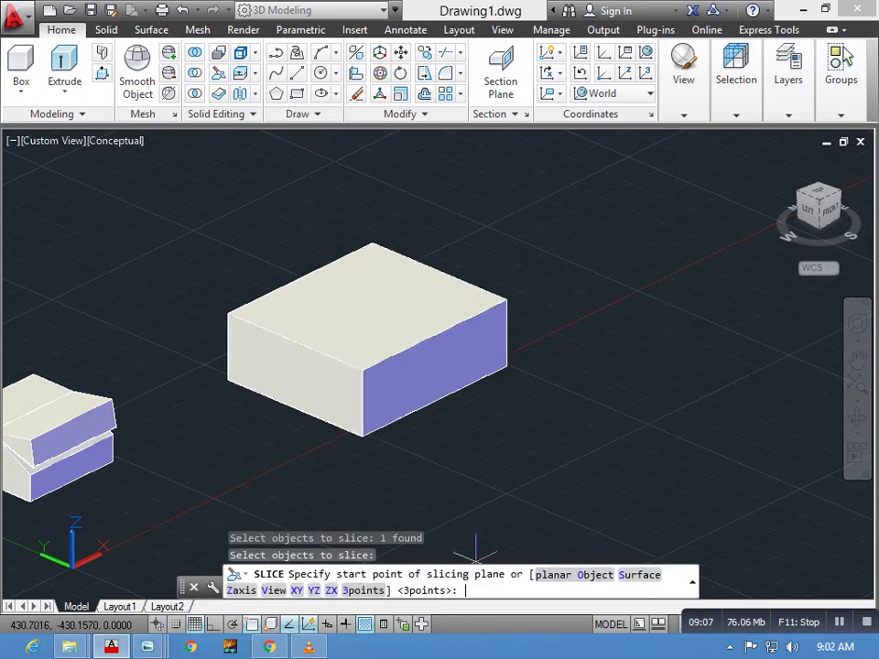
text(3)
key(Return)
click(312, 349)
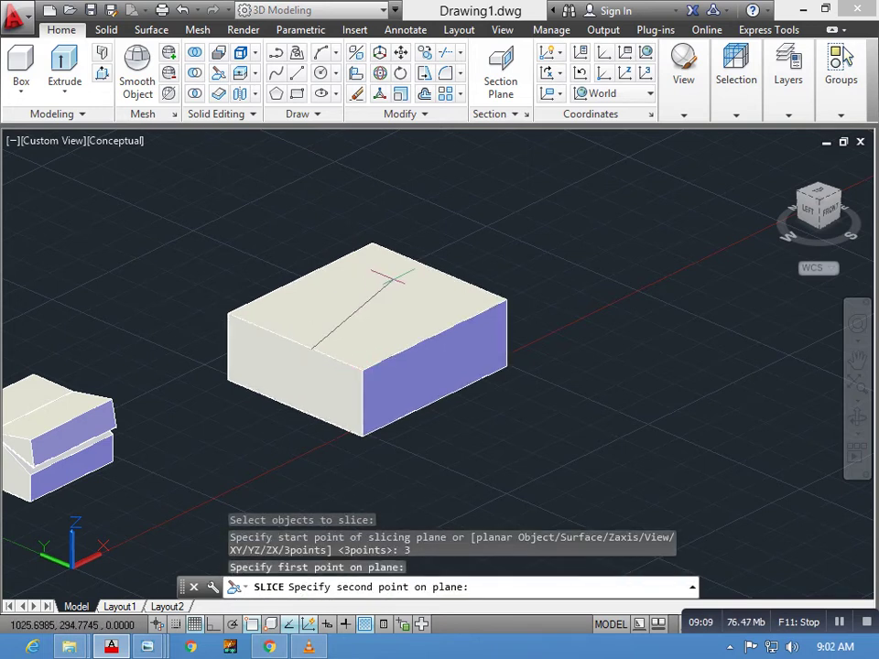
click(456, 276)
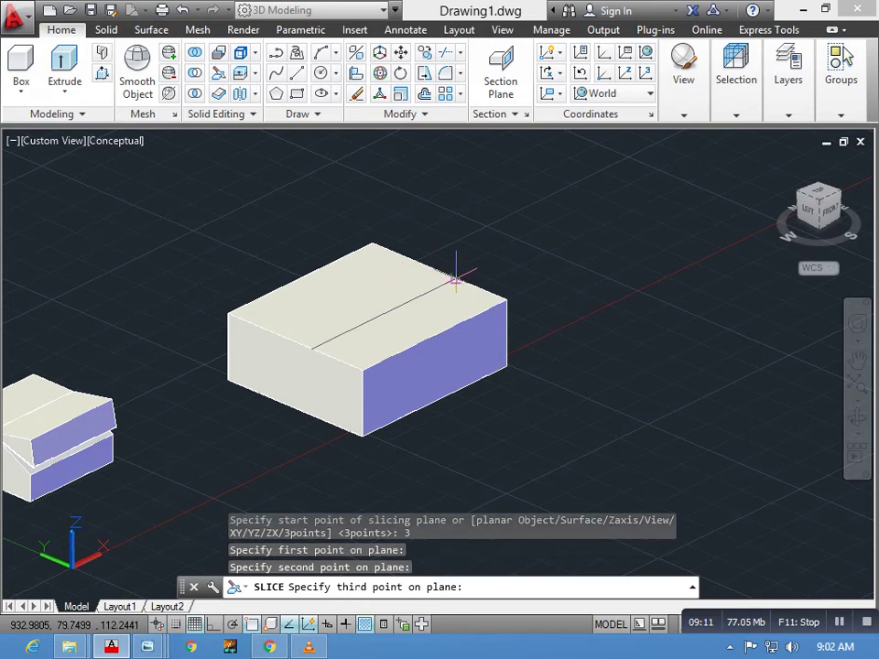
click(360, 404)
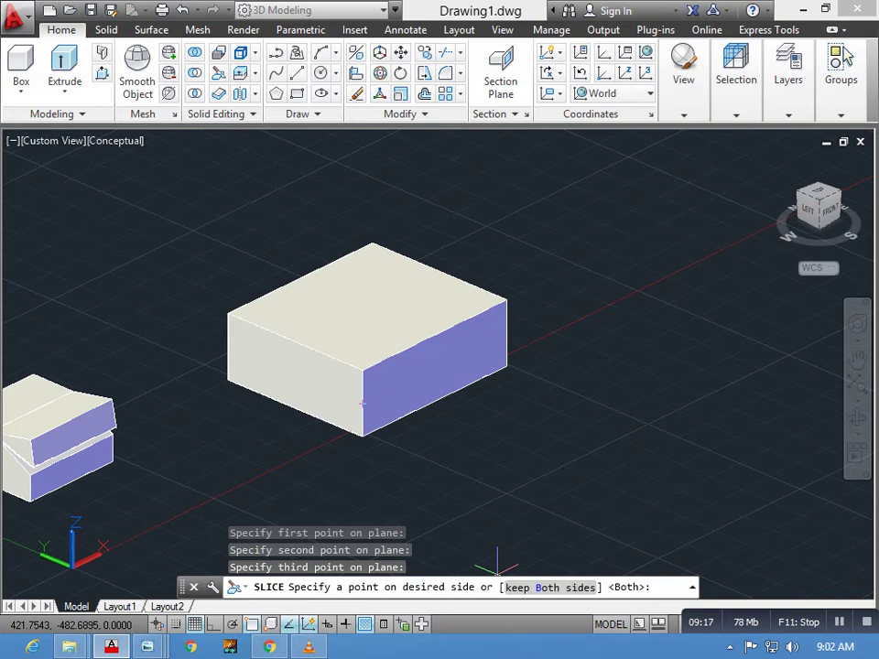
key(Return)
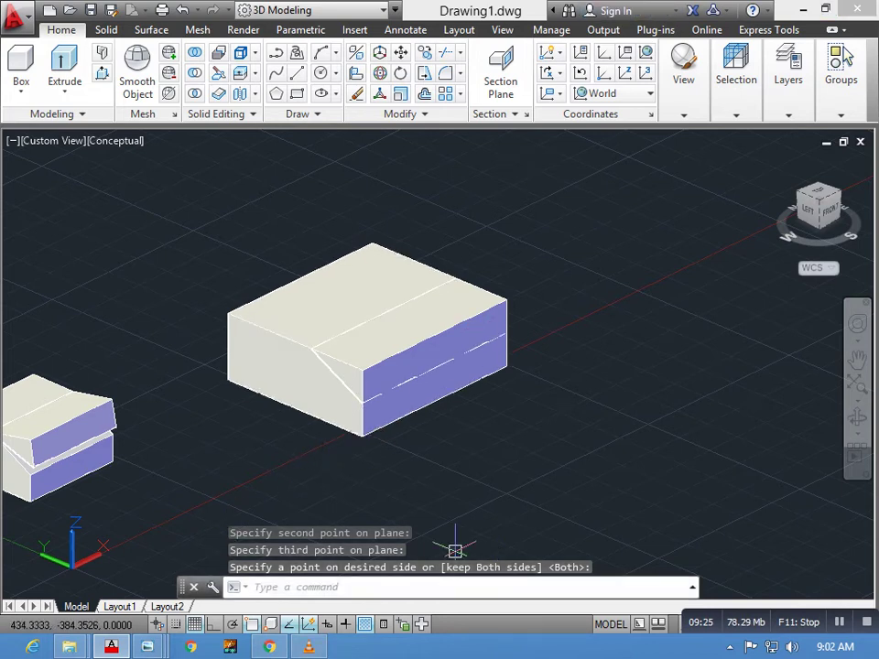
middle_drag(341, 424, 336, 442)
scroll(291, 436, up, 2)
scroll(298, 426, up, 1)
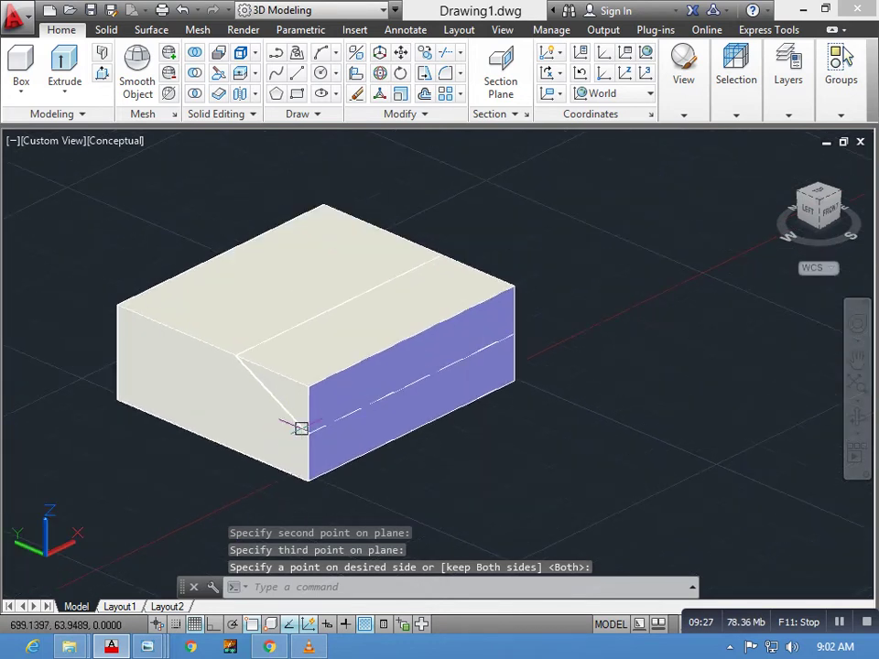
text(m)
key(Return)
click(337, 378)
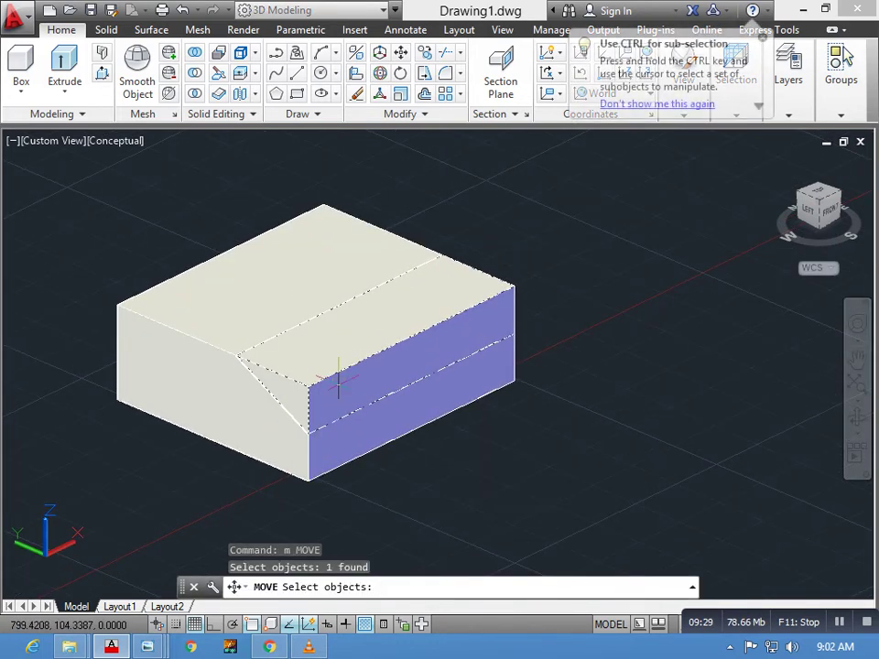
key(Return)
click(337, 378)
click(603, 325)
text(u)
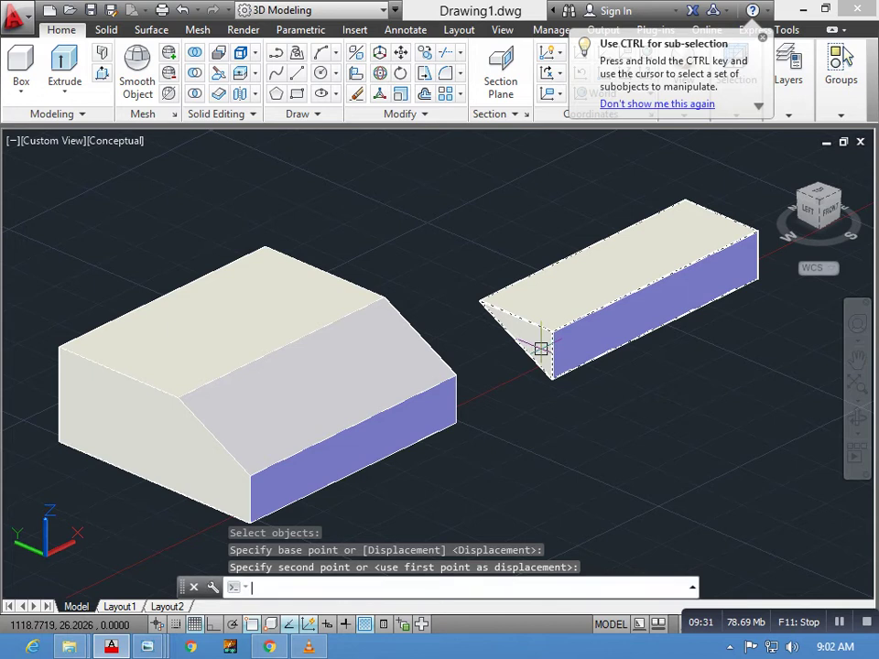
key(Return)
key(Return)
key(Return)
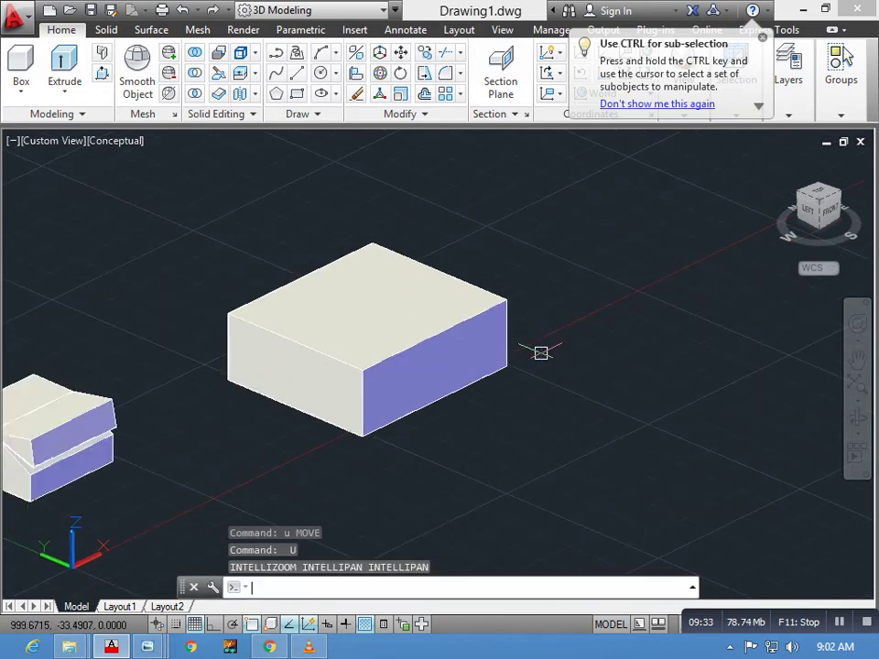
Start a slice on the right-hand box, then cancel the unfinished cut.
click(255, 366)
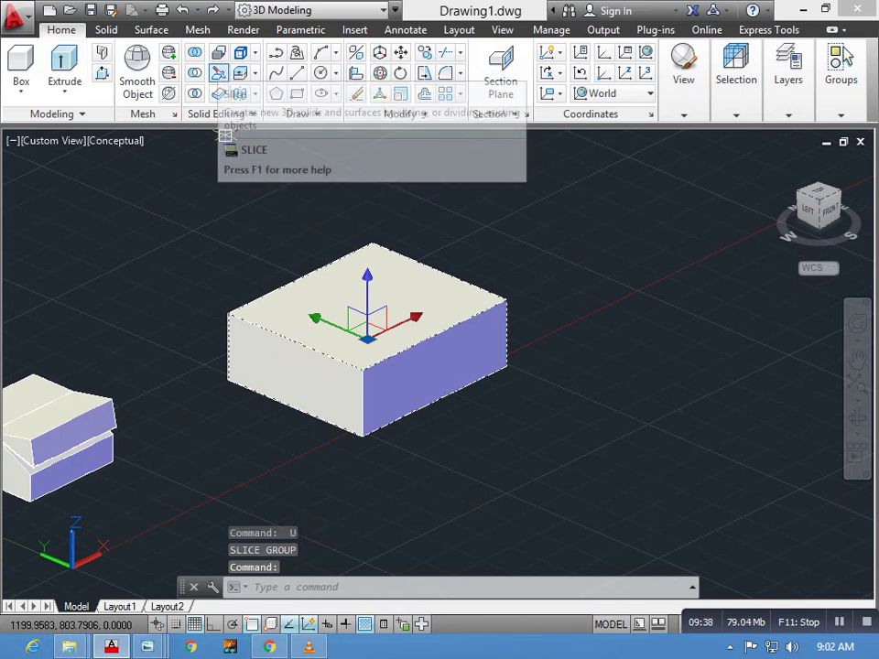
click(218, 72)
click(316, 314)
key(Return)
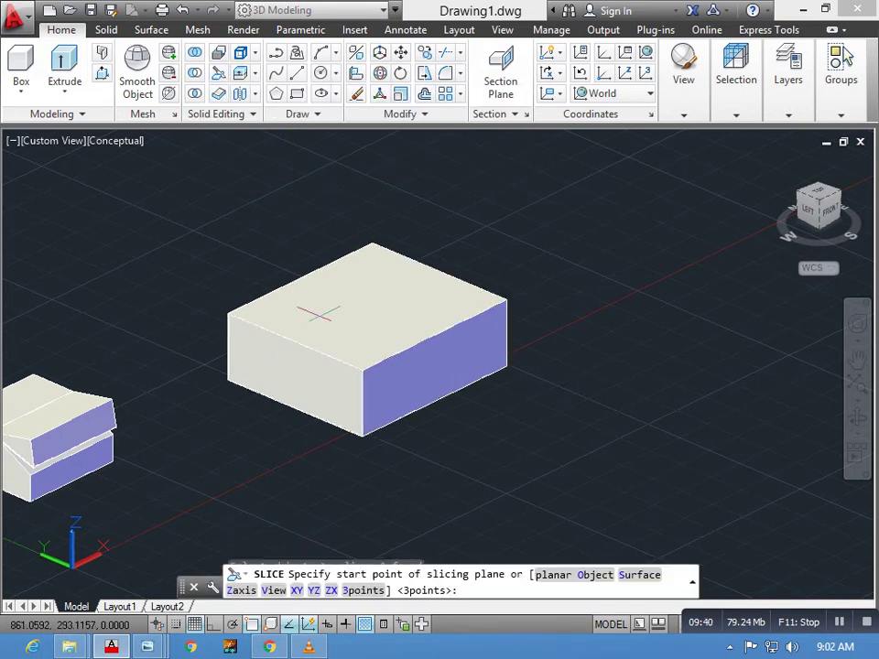
click(326, 357)
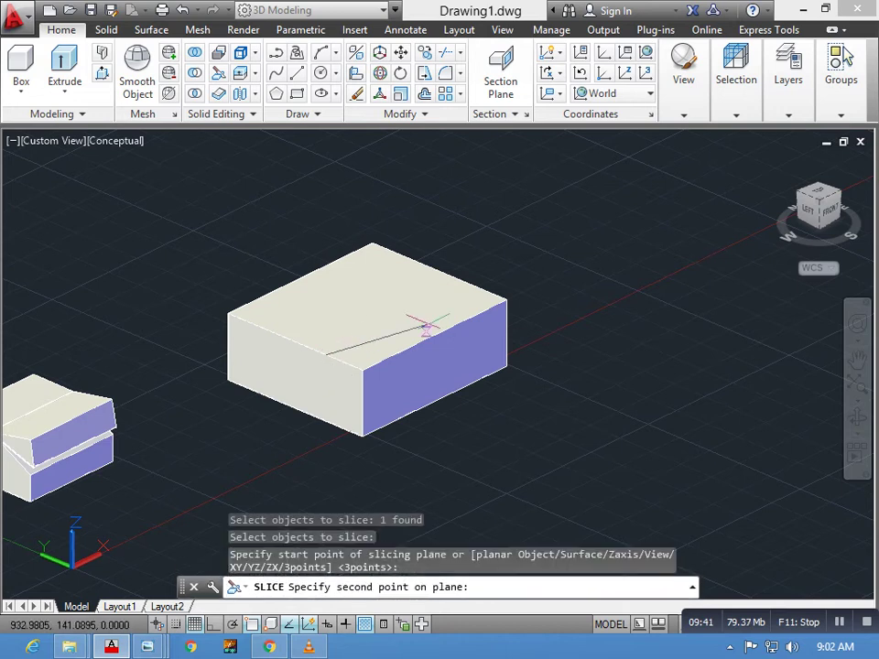
click(470, 284)
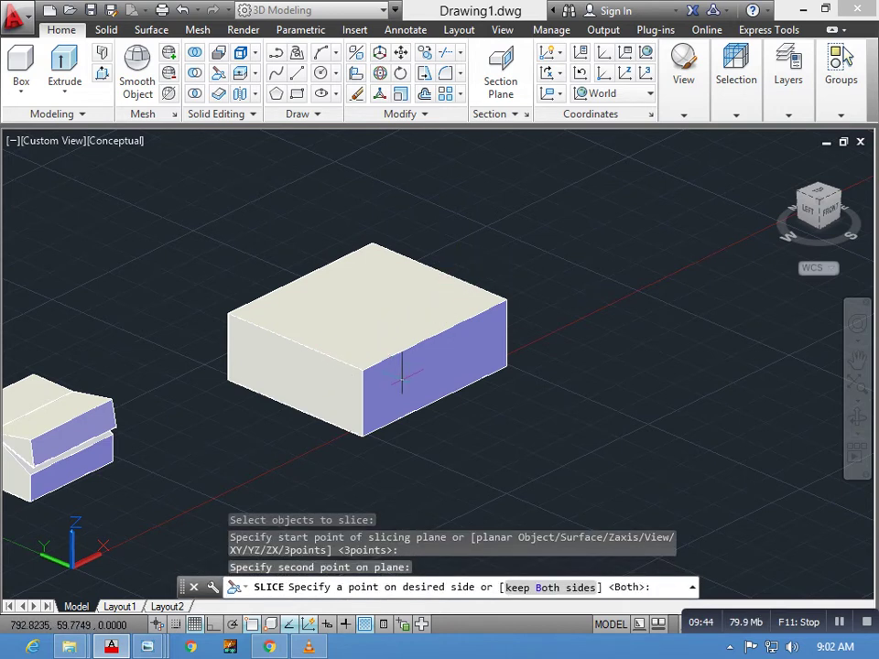
key(Escape)
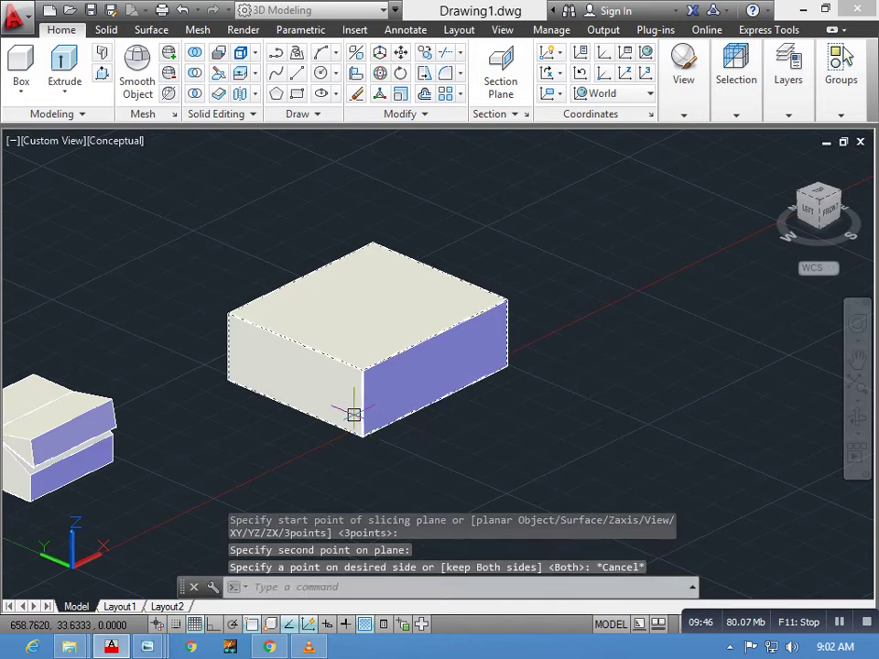
key(Escape)
key(Escape)
key(Escape)
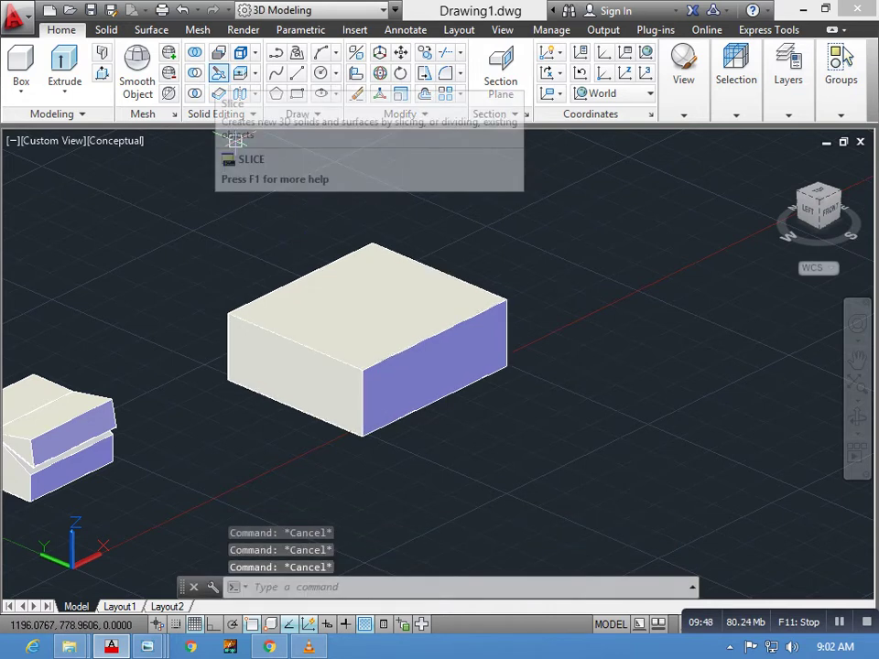
Slice the box horizontally with a 3points plane through the edge midpoint, keeping both halves.
click(219, 73)
click(322, 335)
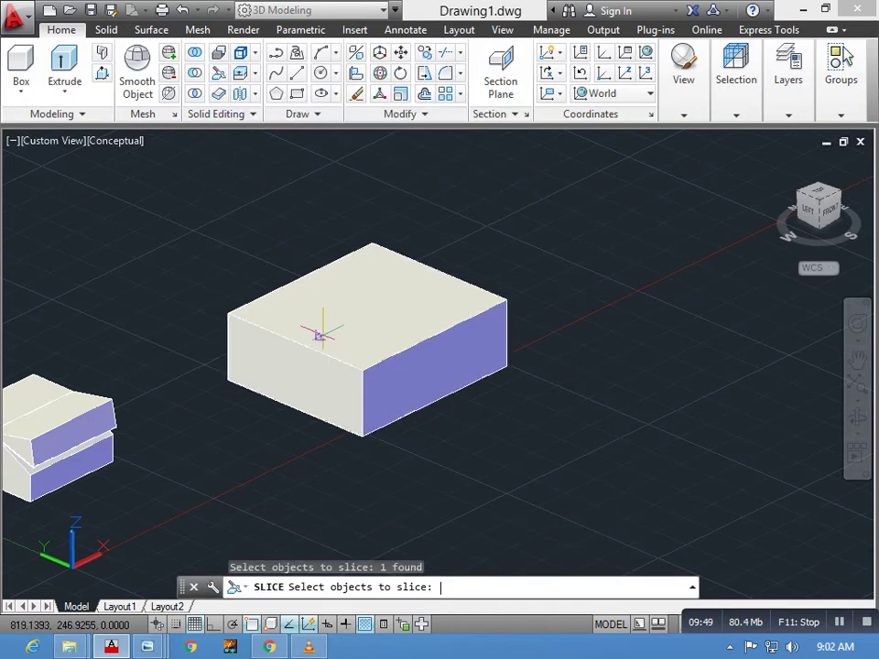
key(Return)
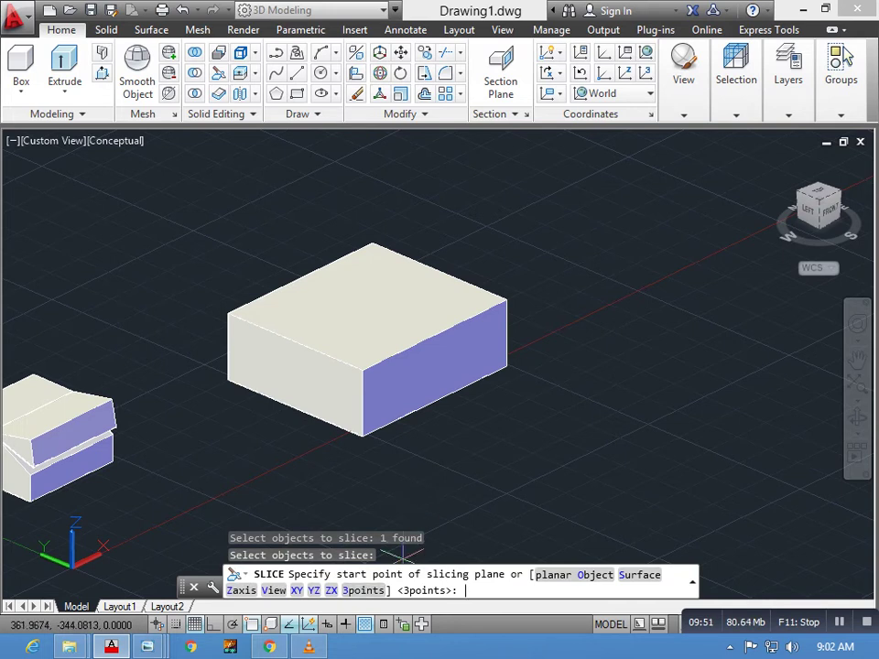
text(3)
key(Return)
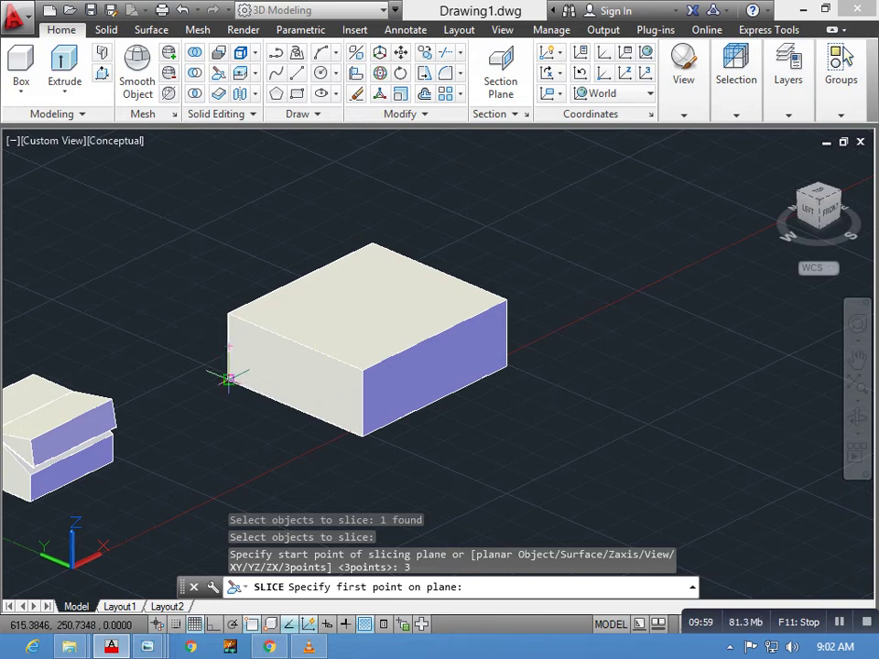
click(229, 346)
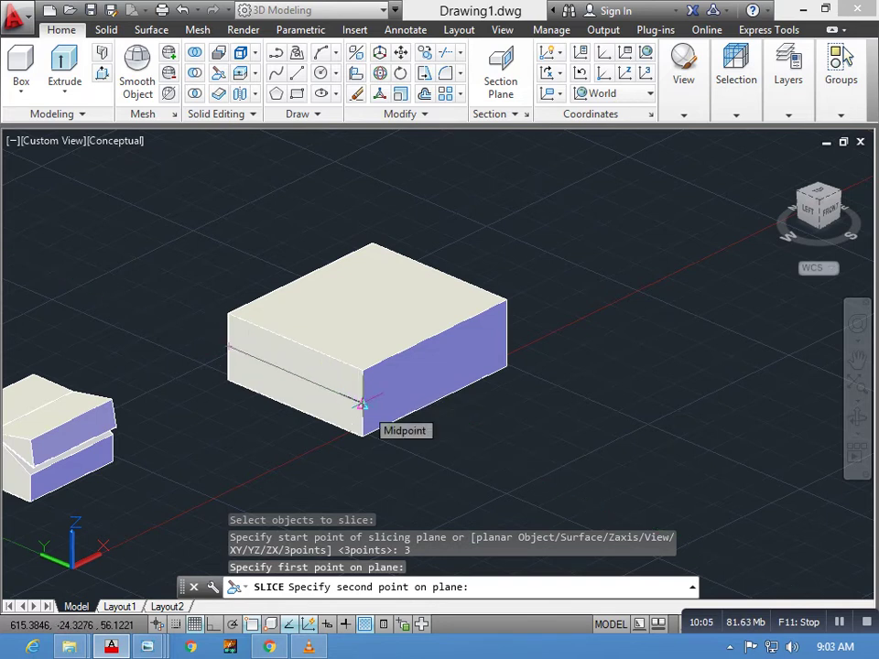
click(363, 403)
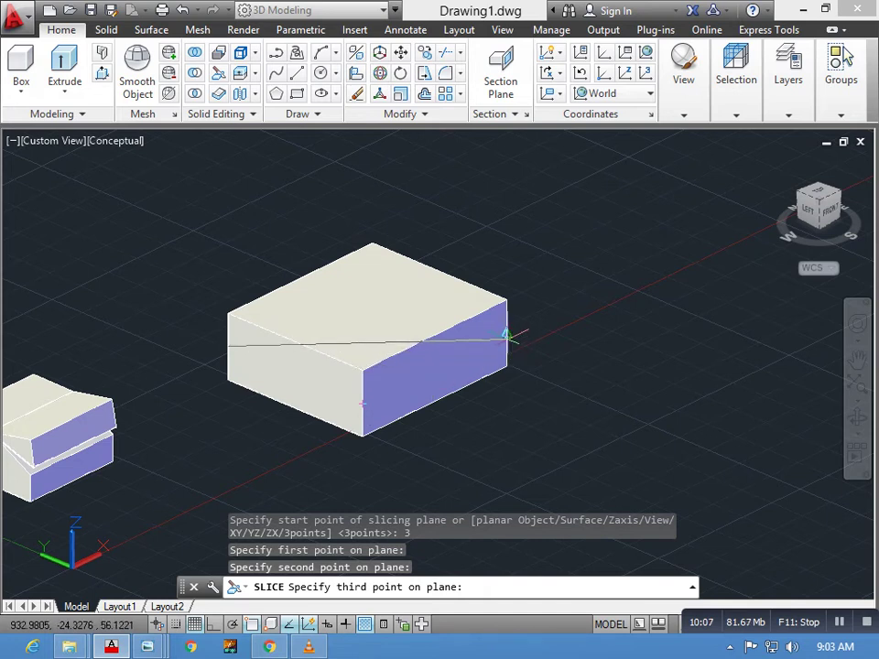
click(507, 334)
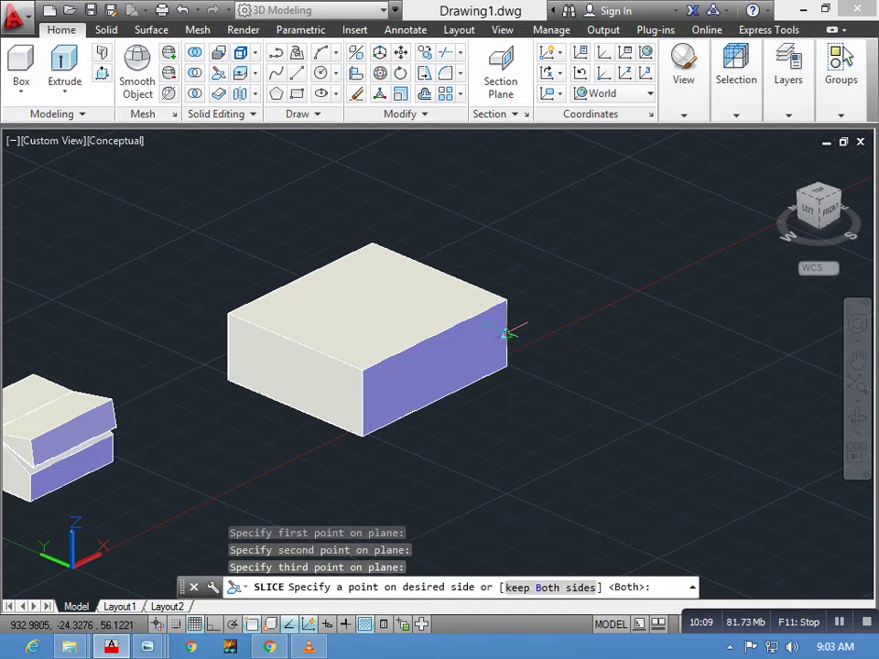
key(Return)
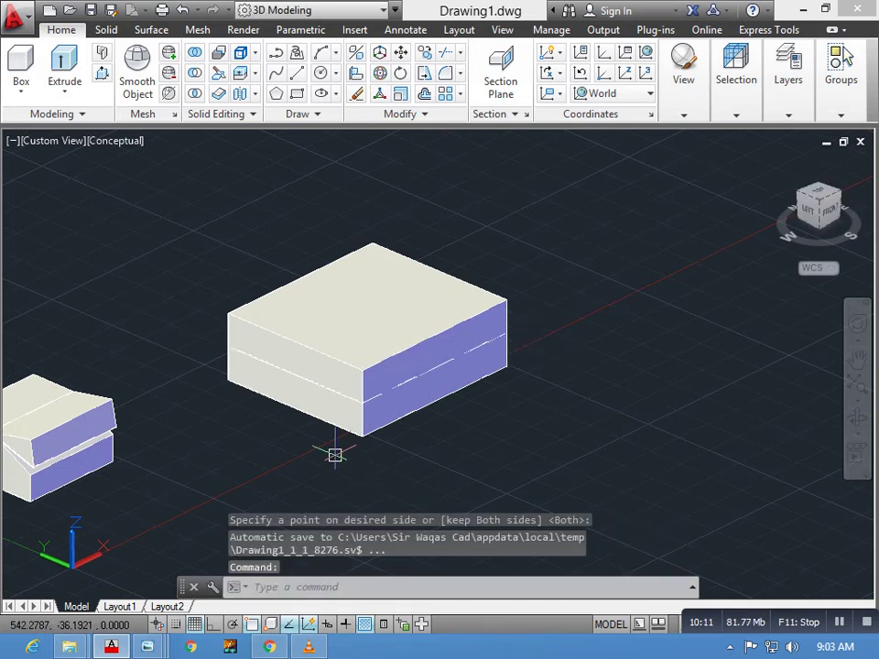
Move one slab apart from the other with M.
key(Escape)
key(Escape)
text(m)
key(Return)
click(405, 342)
key(Return)
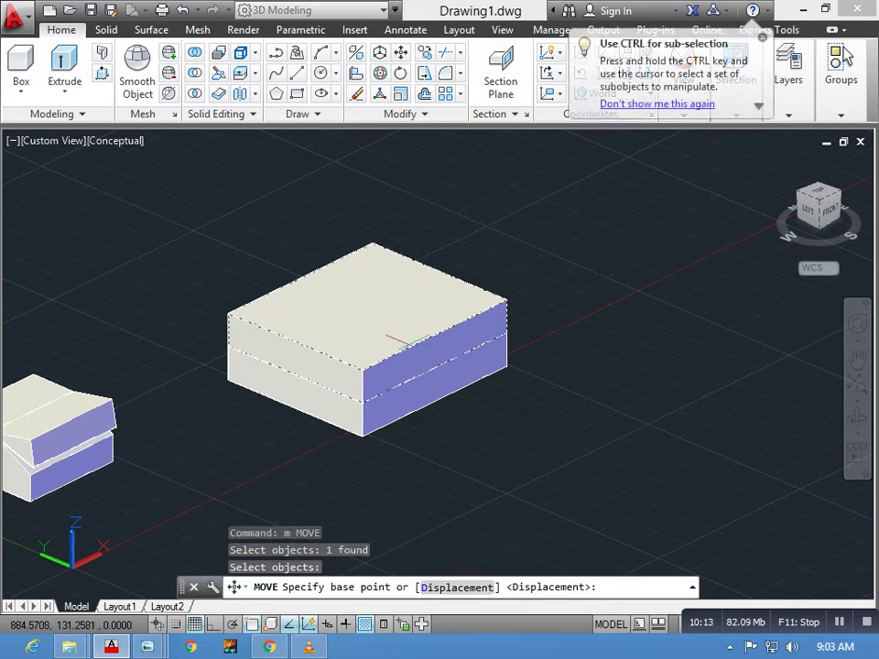
click(404, 342)
click(296, 388)
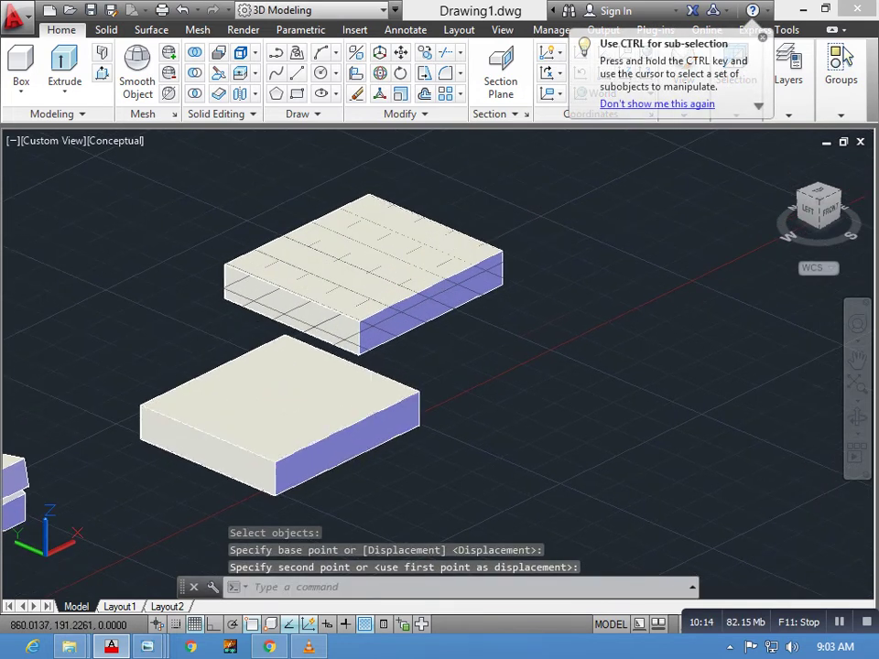
Orbit around the slabs, turn the grid off with F7, then pan and zoom to frame them.
shift+middle_drag(366, 347, 269, 359)
key(F7)
shift+middle_drag(324, 356, 385, 339)
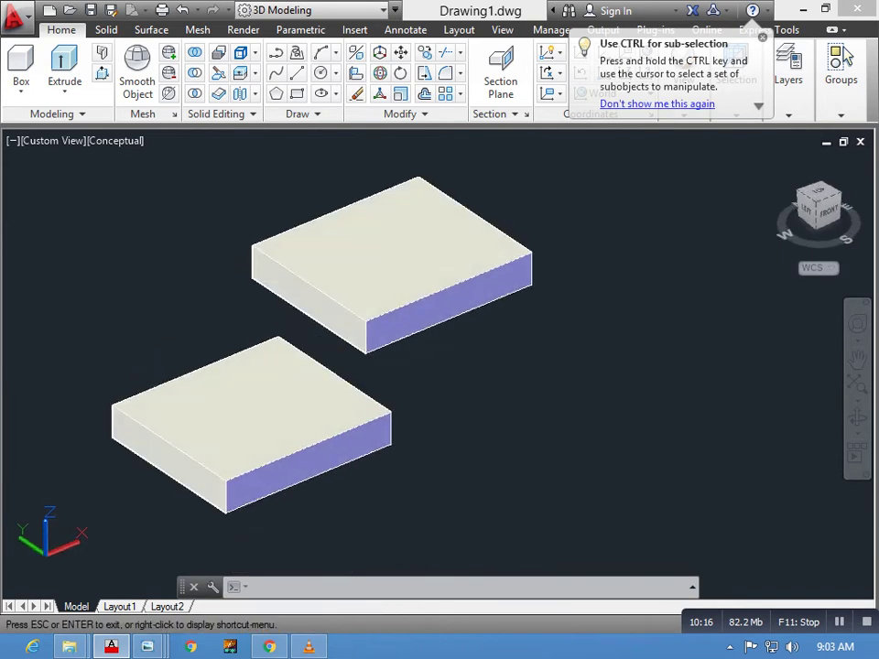
middle_drag(367, 399, 380, 362)
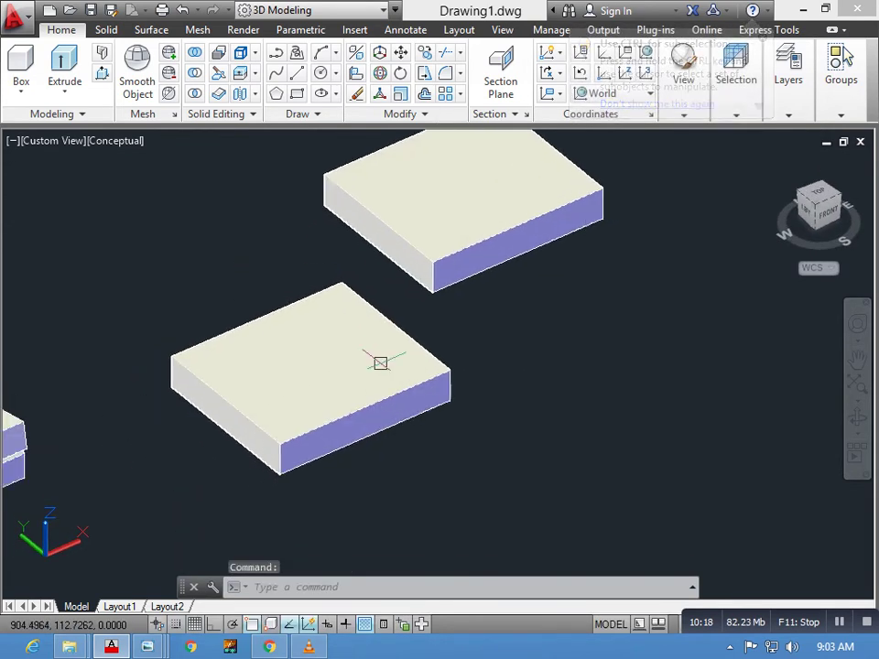
scroll(234, 464, up, 2)
middle_drag(224, 145, 236, 134)
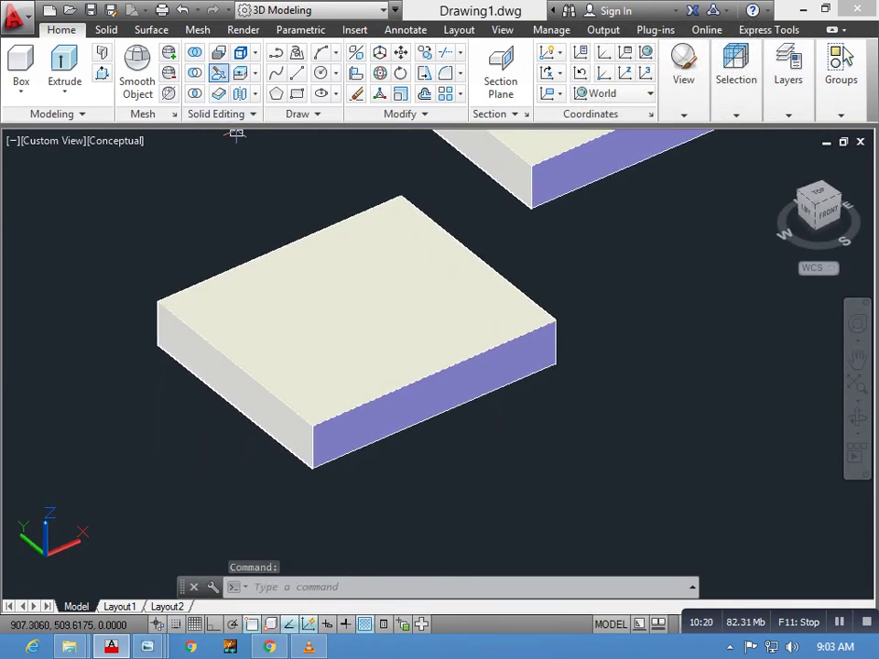
click(299, 301)
key(Return)
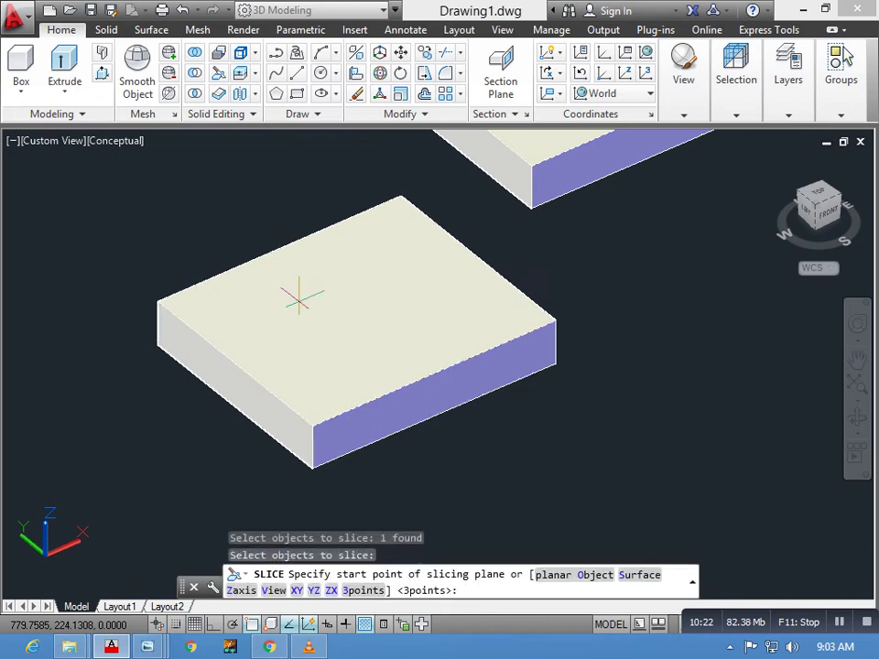
click(196, 284)
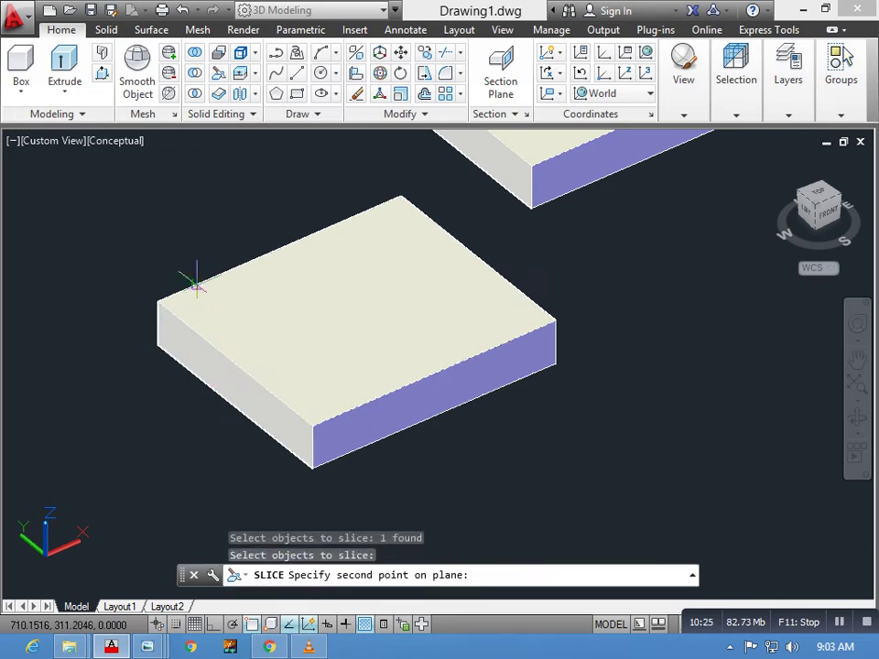
click(350, 411)
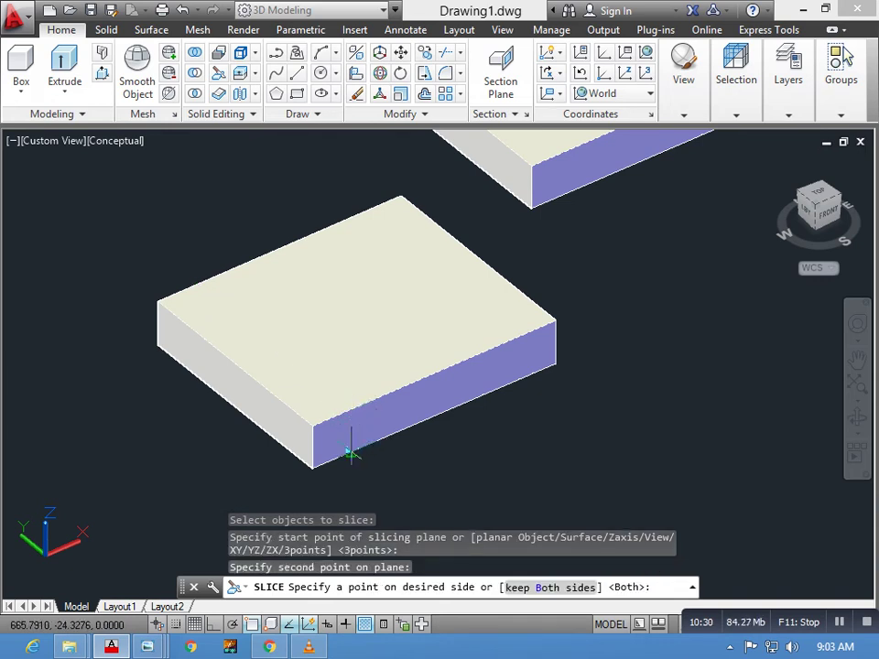
click(350, 452)
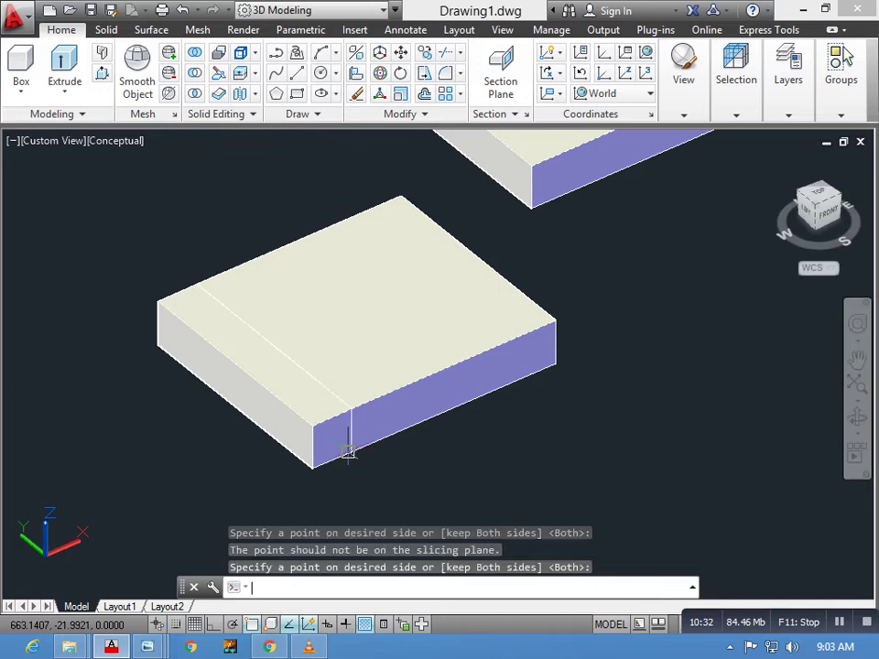
key(Escape)
key(Escape)
text(m)
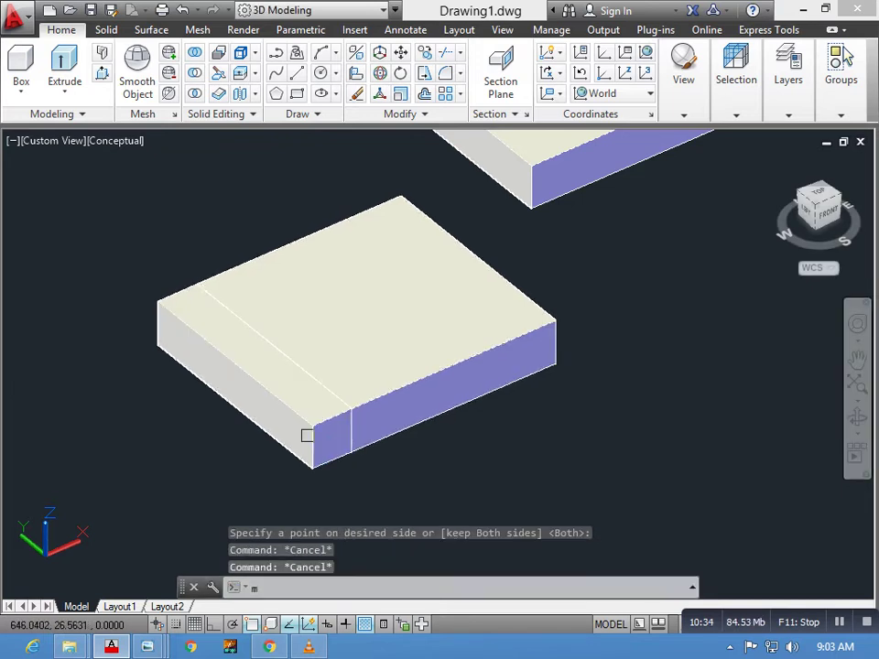
key(Return)
click(304, 435)
key(Return)
click(302, 463)
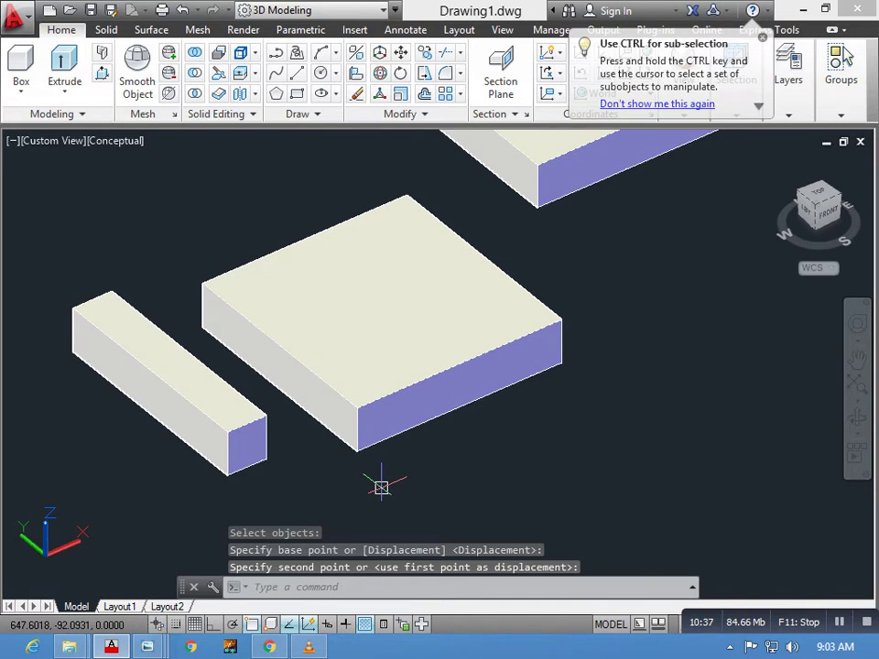
text(u)
key(Return)
key(Return)
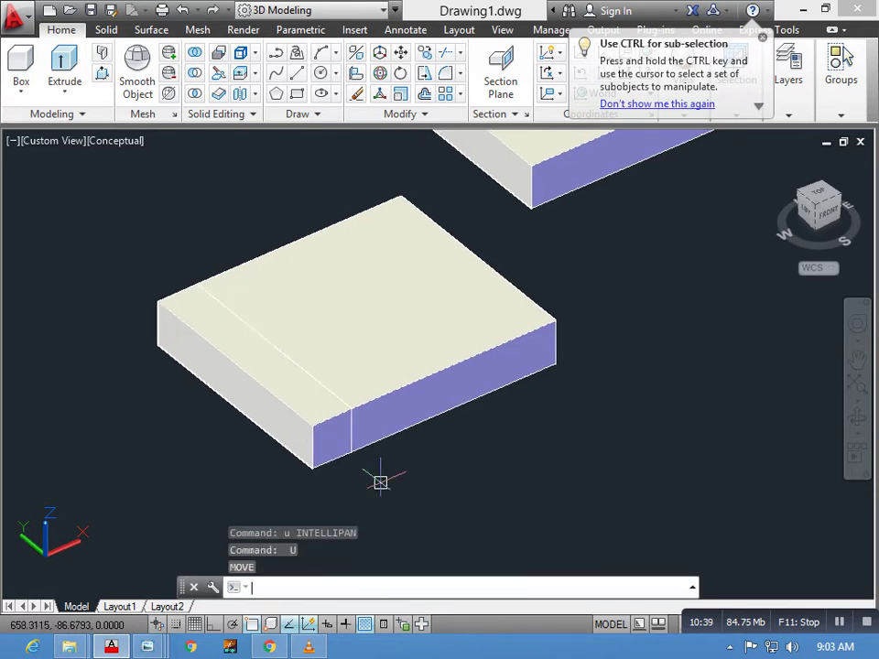
key(Return)
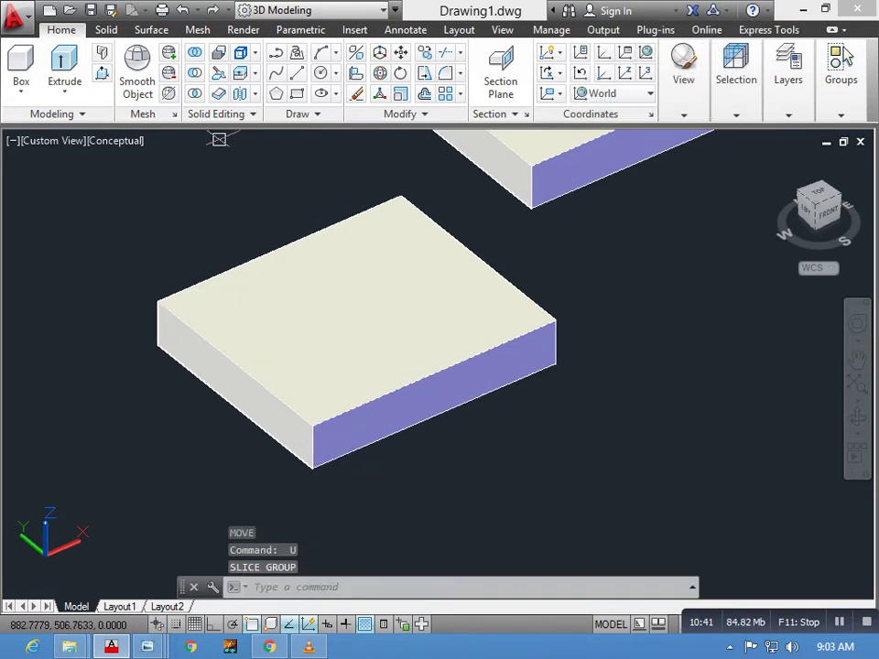
click(168, 52)
click(263, 264)
key(Return)
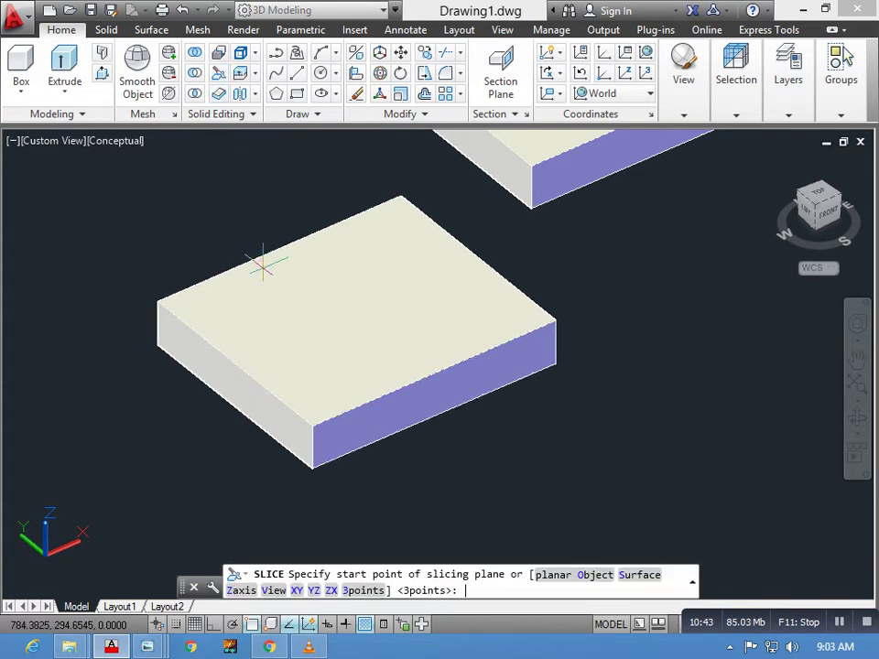
click(158, 300)
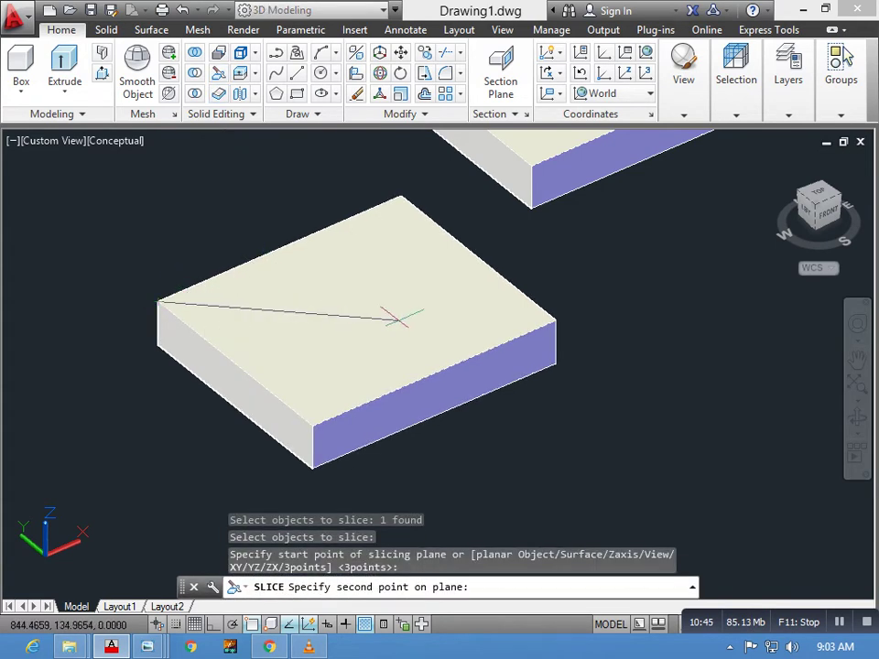
click(555, 320)
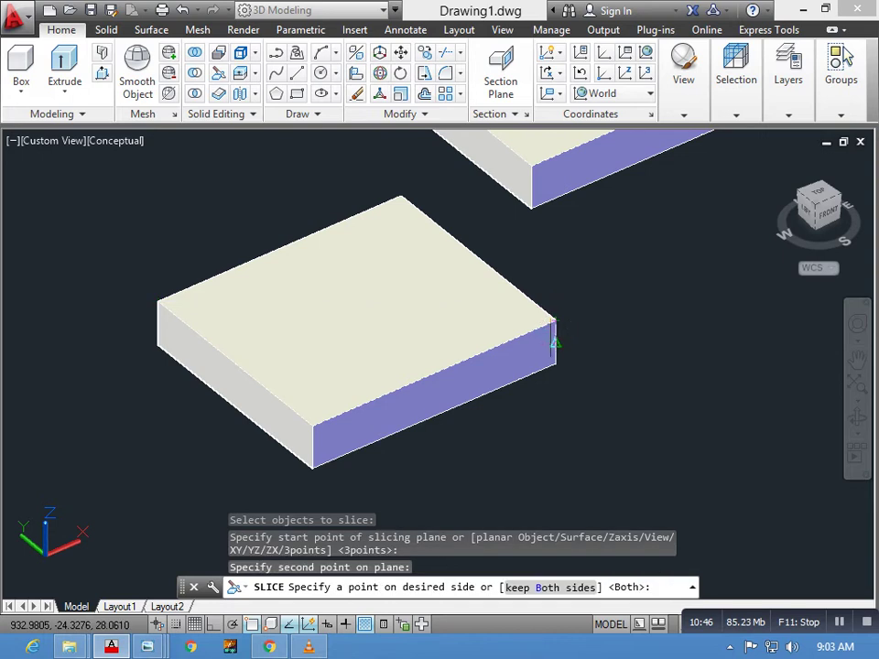
click(556, 344)
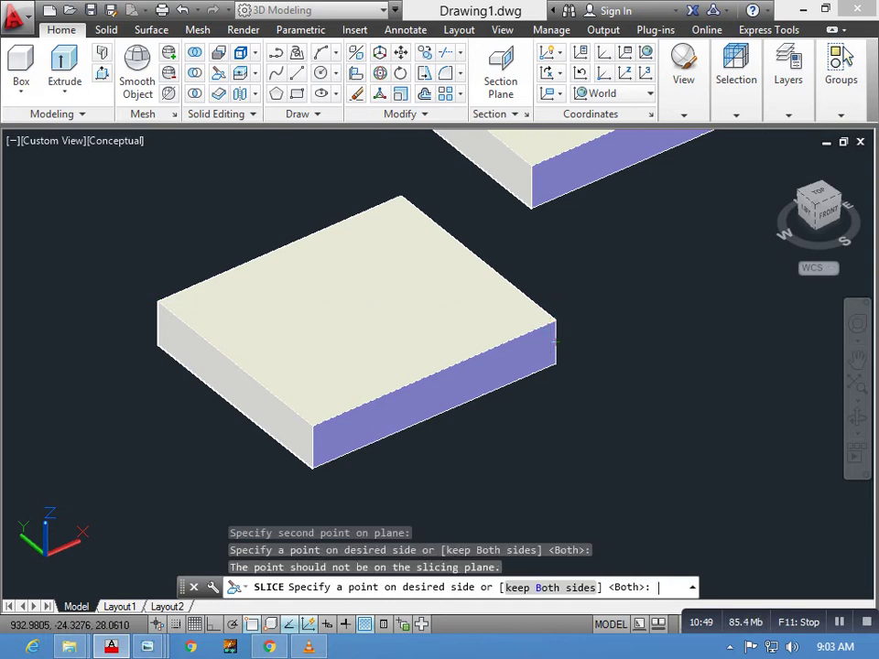
key(Return)
key(Escape)
key(Escape)
text(m)
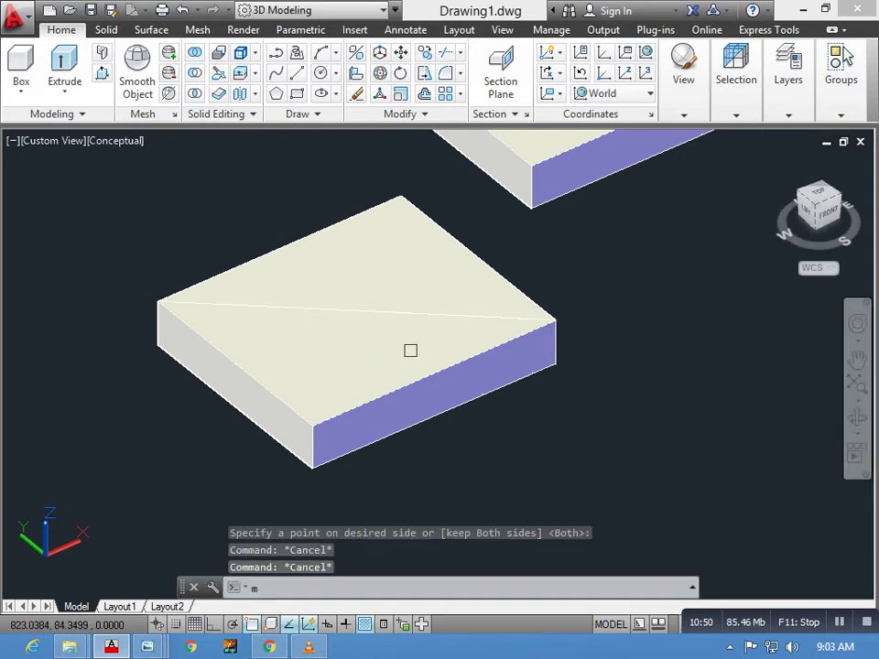
key(Return)
click(410, 350)
key(Return)
click(386, 373)
click(618, 383)
scroll(443, 417, down, 2)
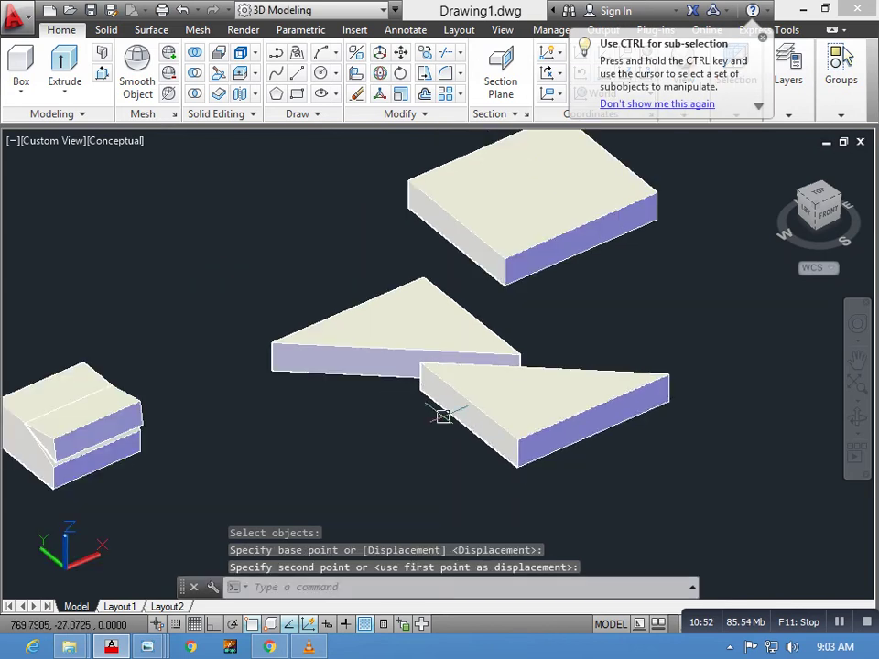
scroll(442, 417, up, 2)
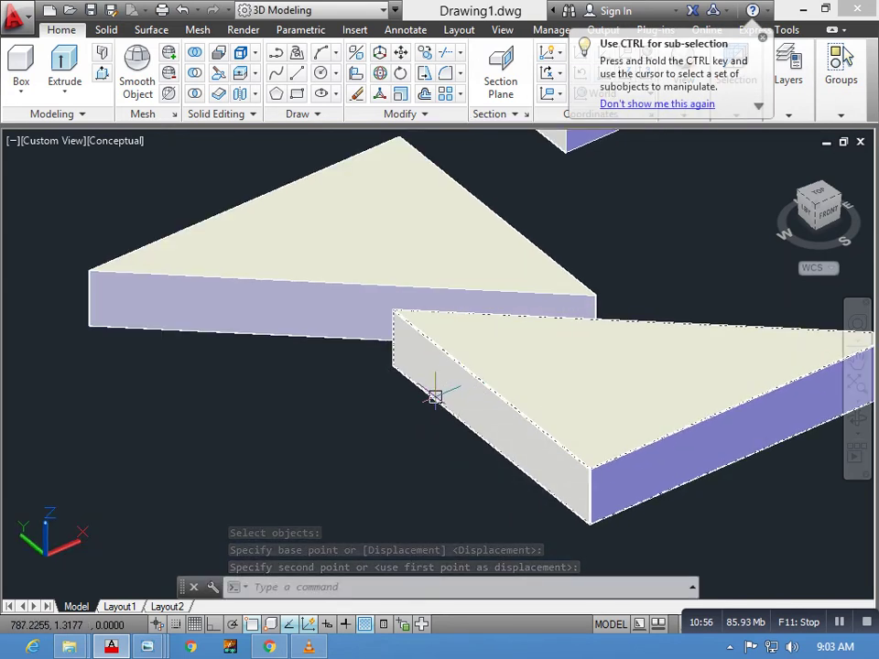
scroll(434, 396, down, 3)
scroll(293, 439, up, 3)
key(Escape)
text(u)
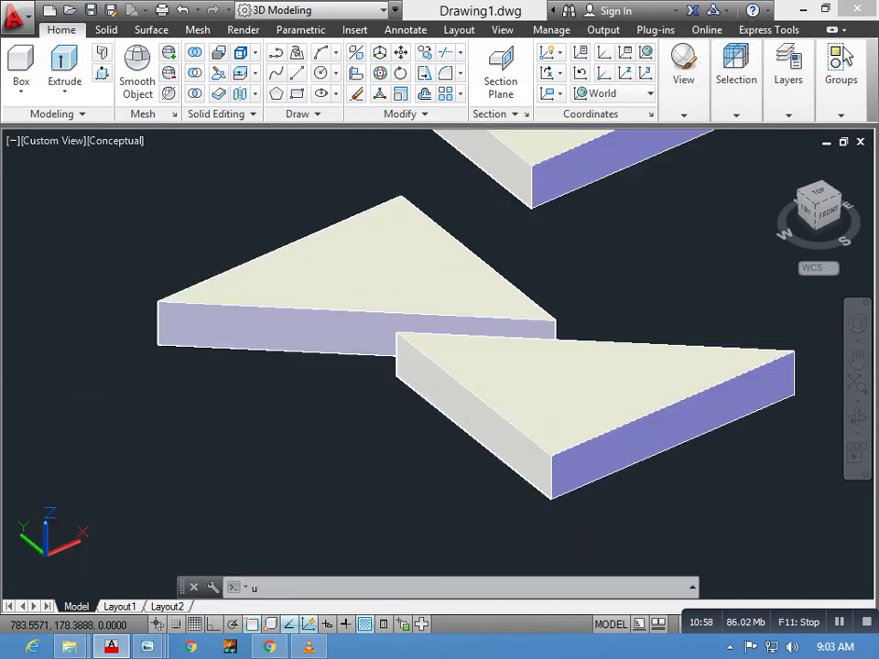
key(Return)
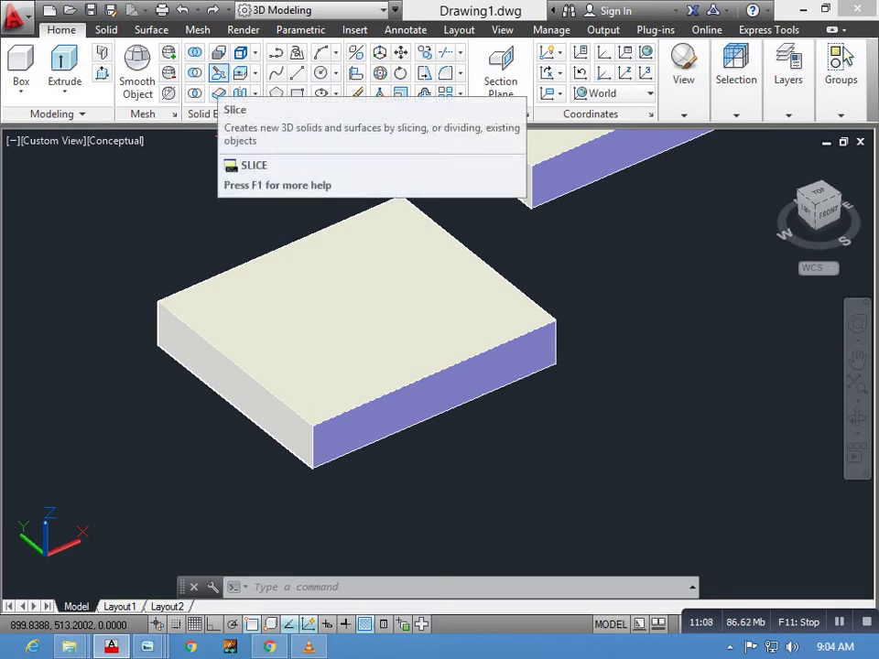
Slice the front slab along a 3-point diagonal plane, keeping both wedges.
click(218, 72)
click(314, 353)
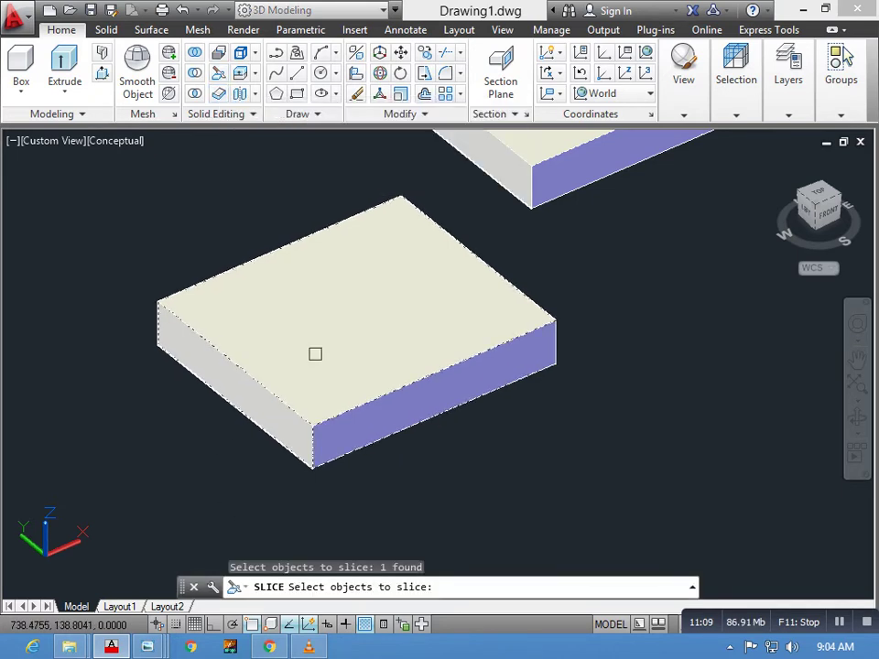
key(Return)
text(3)
key(Return)
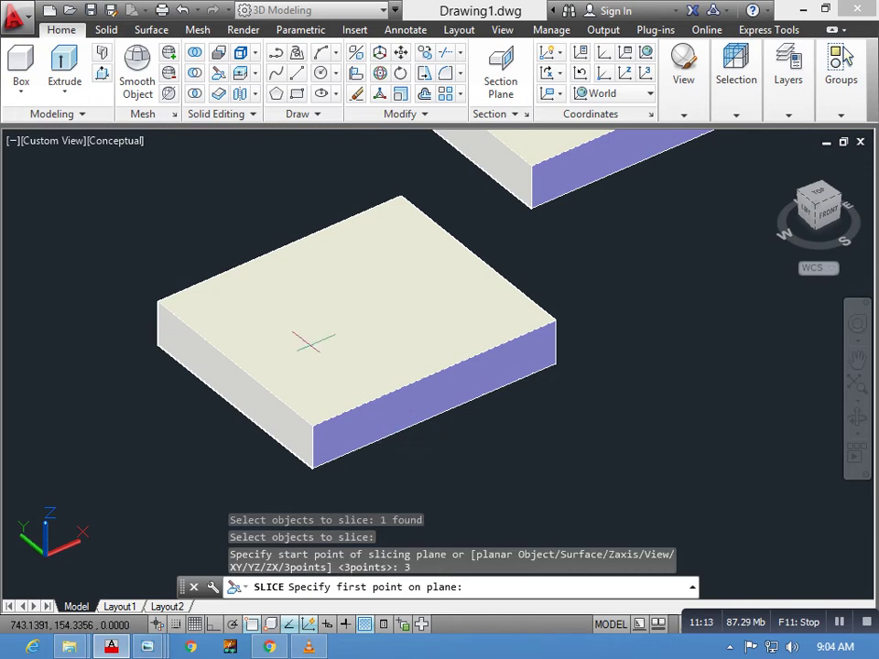
click(157, 300)
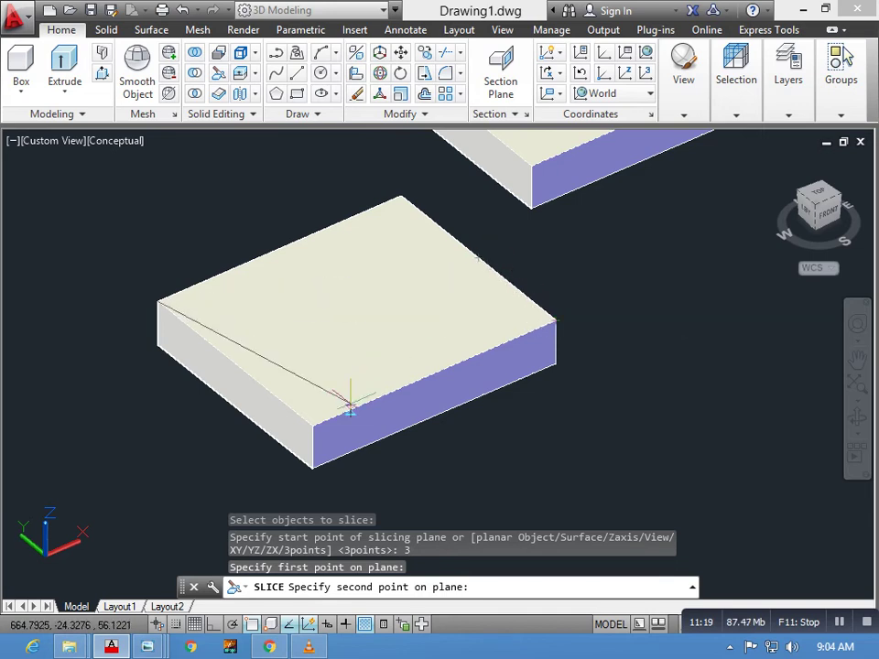
click(553, 318)
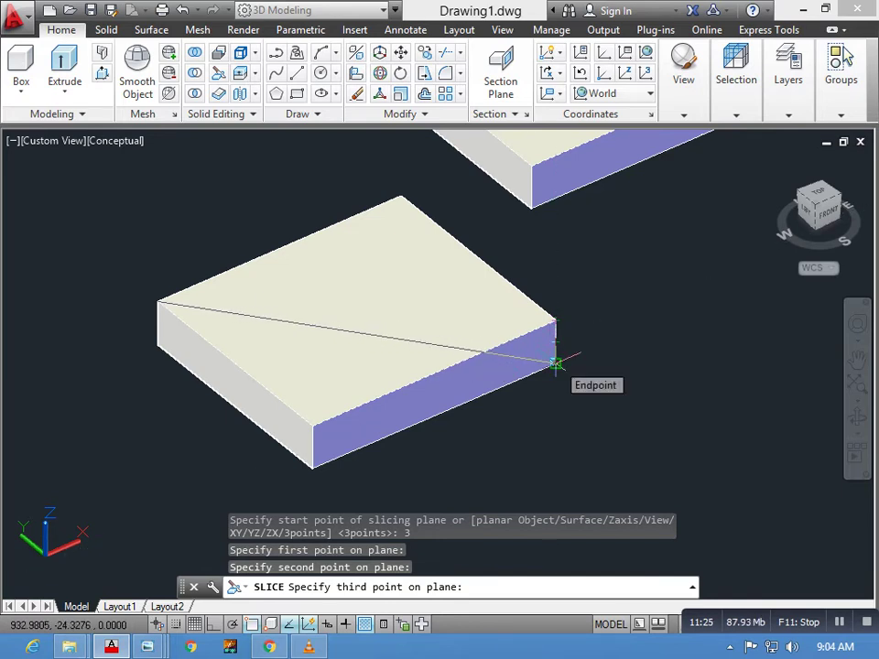
click(555, 364)
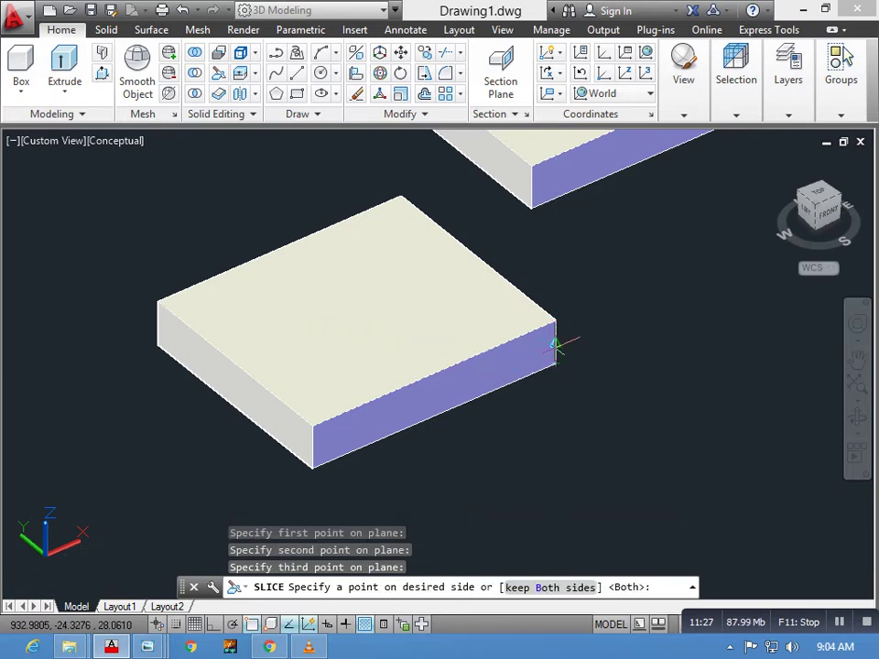
key(Return)
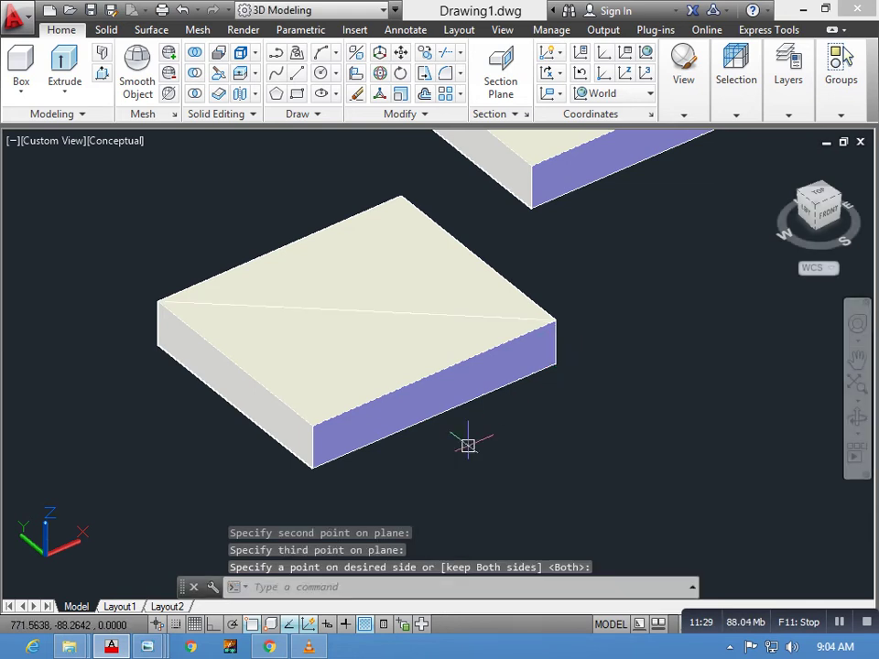
key(Escape)
key(Escape)
Move the front wedge down and to the right of the other wedge.
text(m)
key(Return)
click(366, 385)
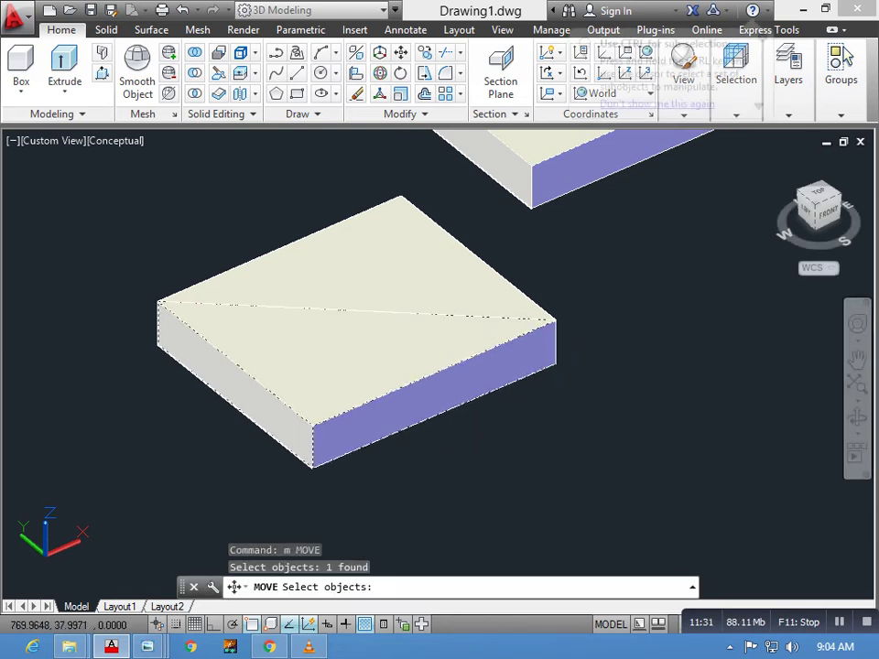
key(Return)
click(248, 406)
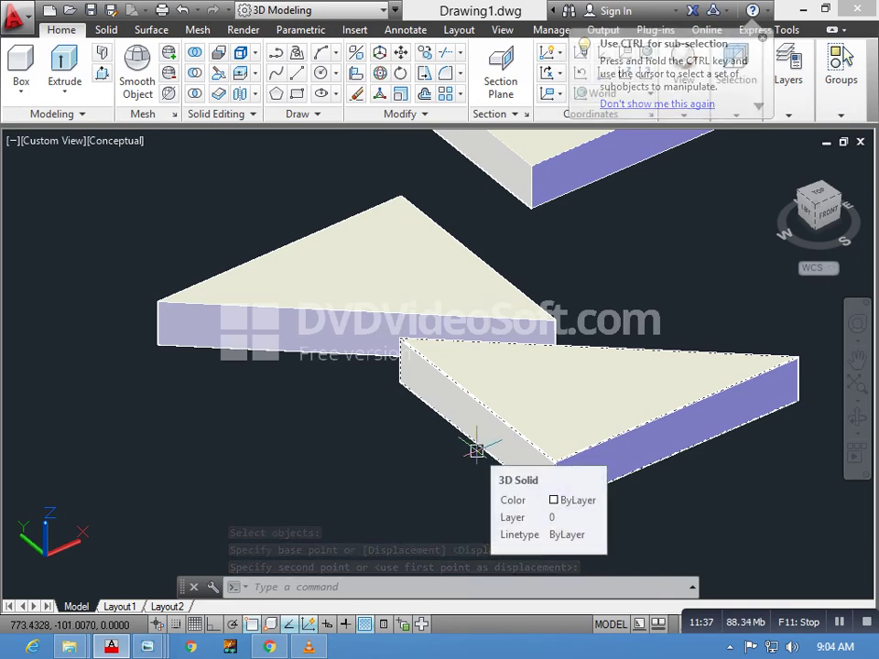
click(477, 448)
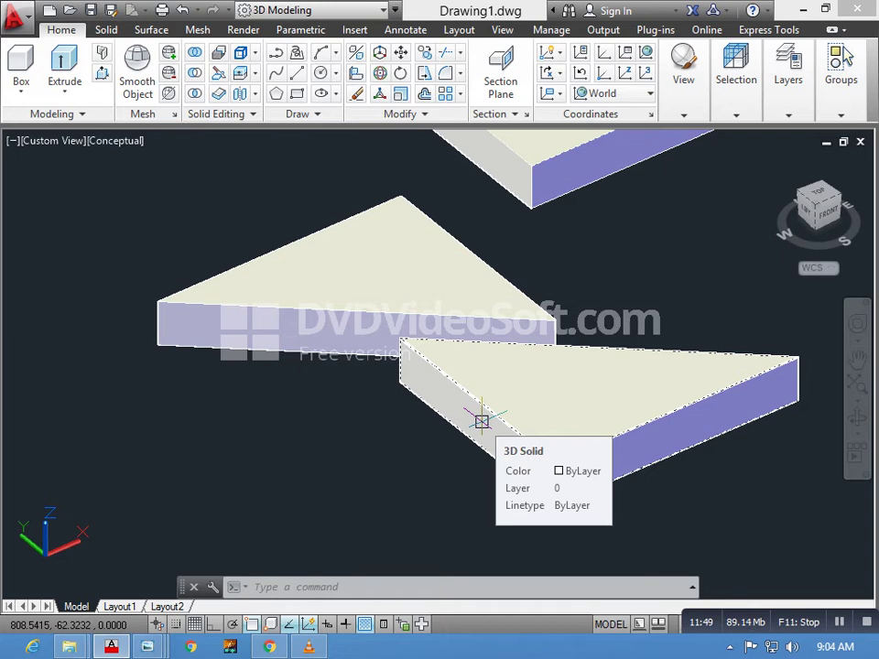
scroll(467, 427, down, 3)
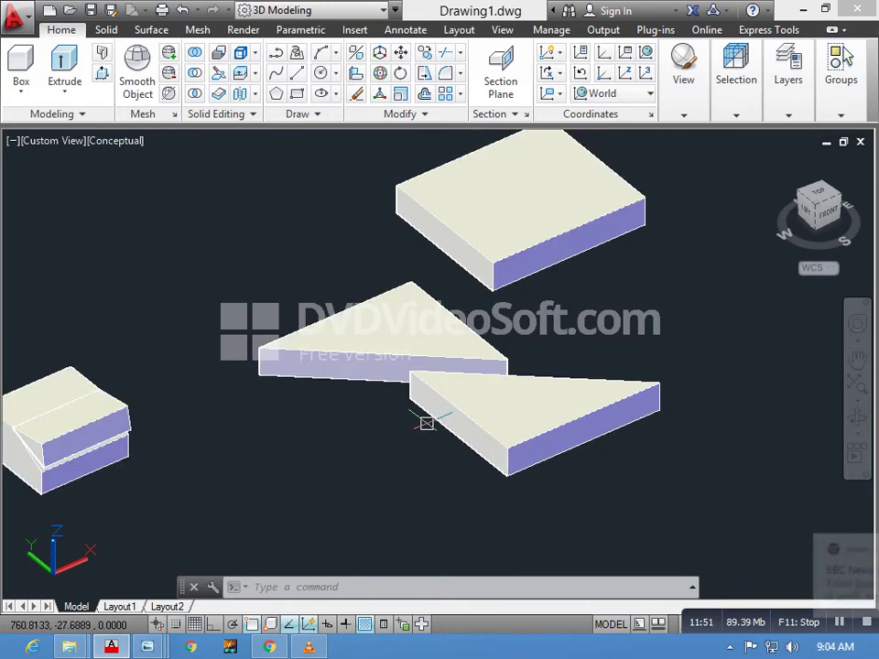
scroll(425, 420, up, 3)
scroll(361, 399, down, 3)
scroll(366, 354, down, 2)
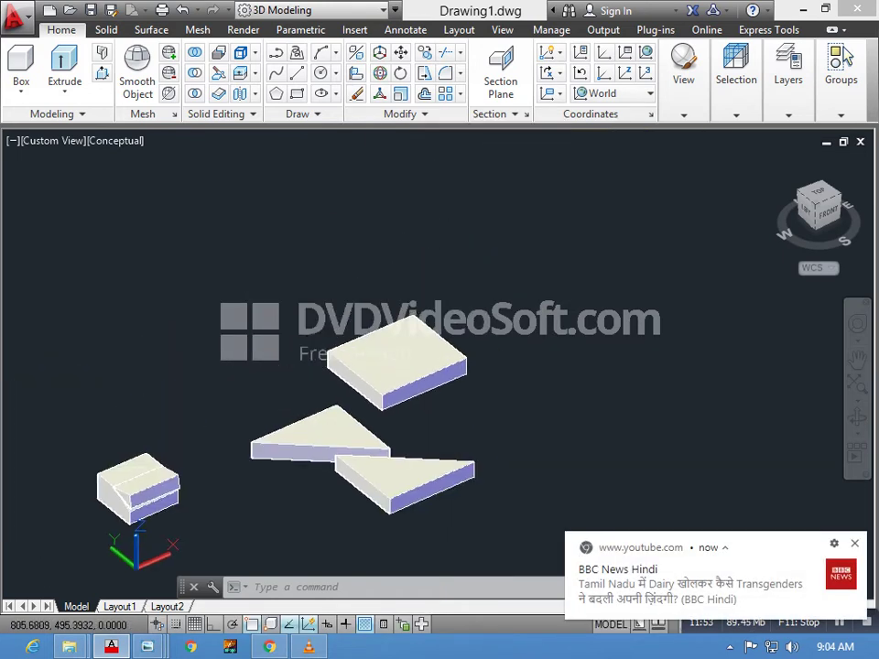
middle_drag(366, 354, 494, 382)
scroll(392, 320, up, 4)
scroll(392, 320, down, 3)
scroll(330, 336, up, 2)
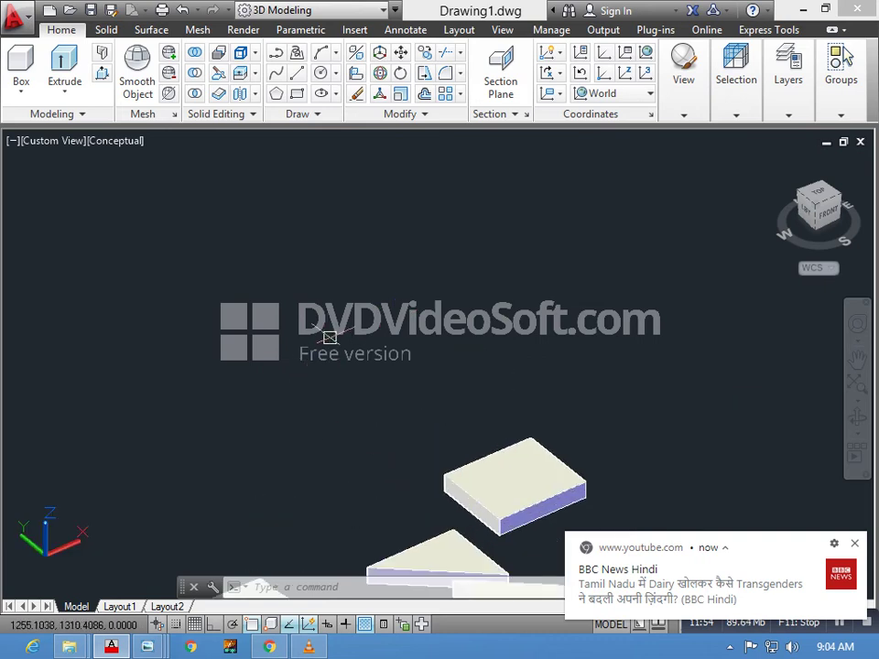
scroll(346, 304, up, 2)
scroll(352, 309, up, 2)
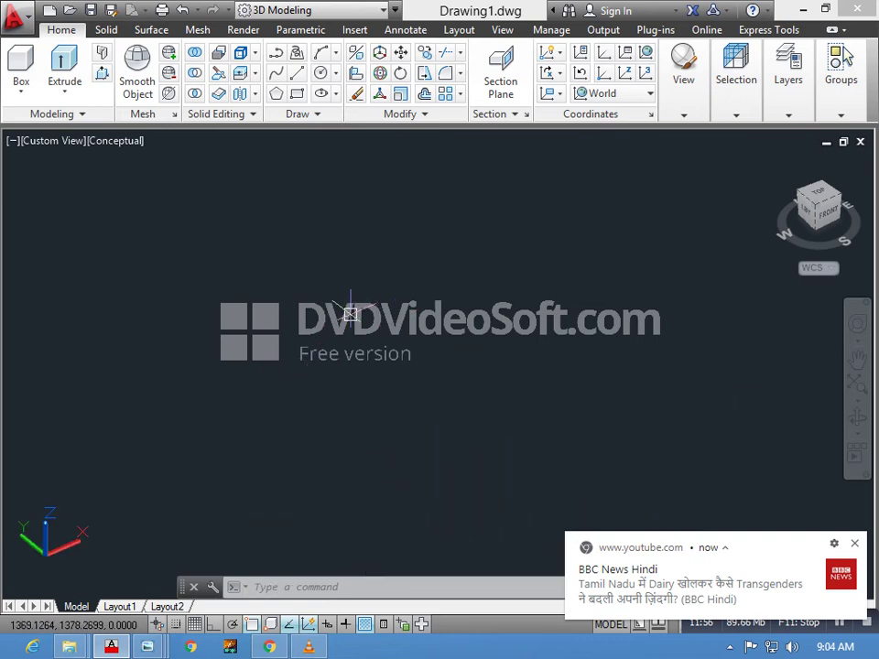
scroll(351, 318, down, 3)
Draw two concentric circles, a smaller inner one and a larger outer one.
scroll(357, 332, up, 1)
text(c)
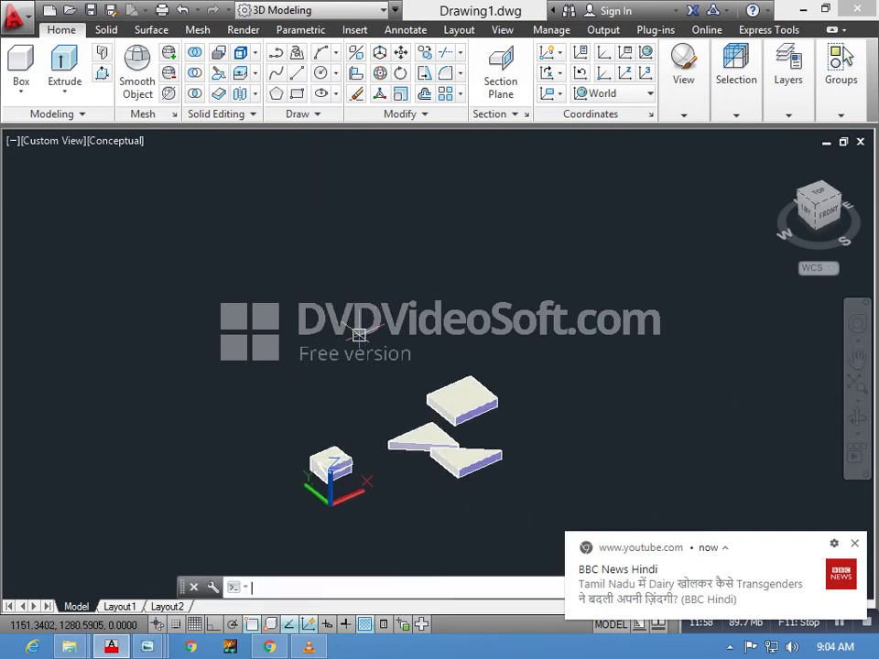
key(Escape)
text(c)
key(Return)
click(319, 273)
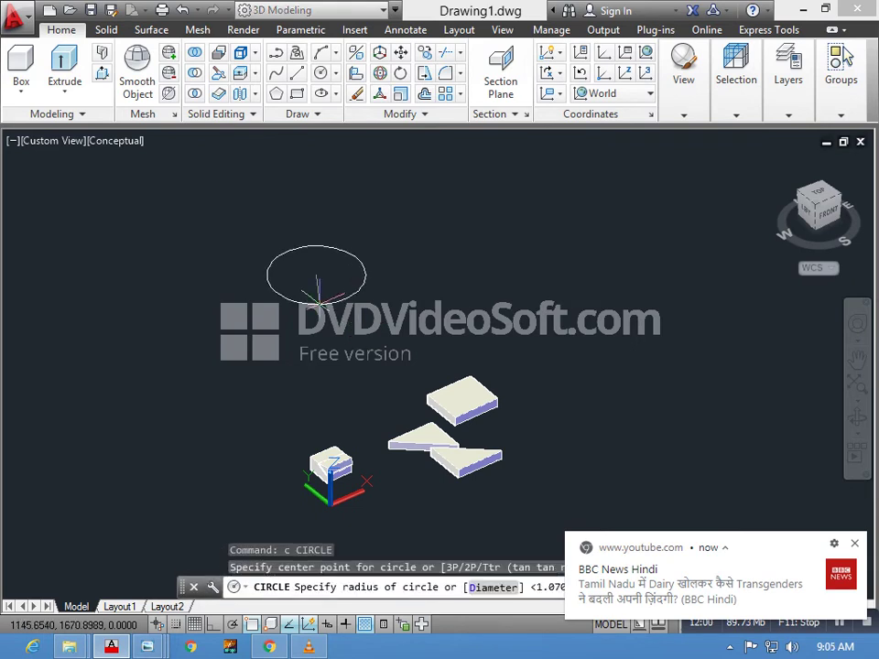
scroll(328, 288, up, 1)
scroll(331, 293, up, 1)
click(324, 291)
key(Return)
click(288, 321)
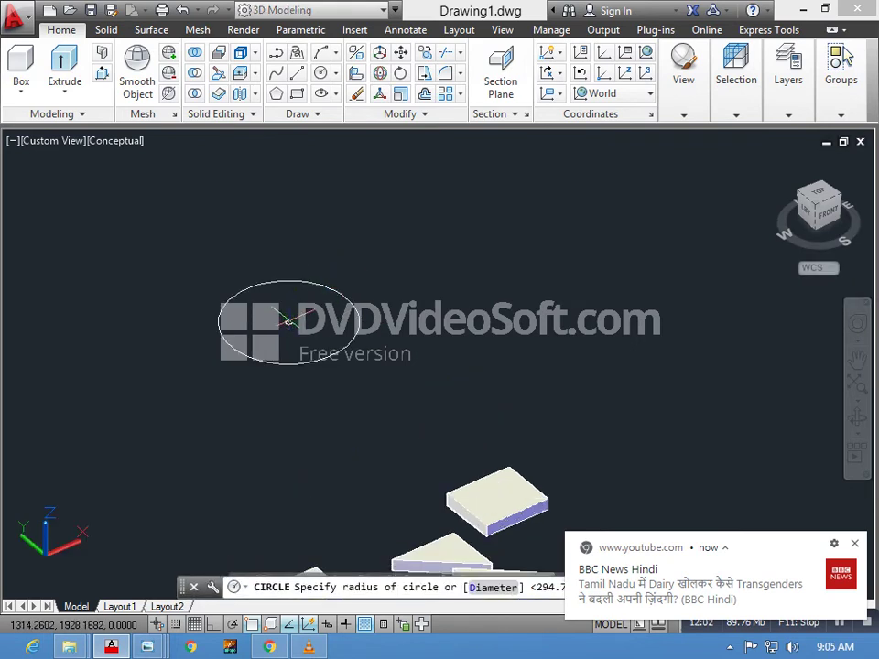
click(281, 337)
key(Escape)
key(Escape)
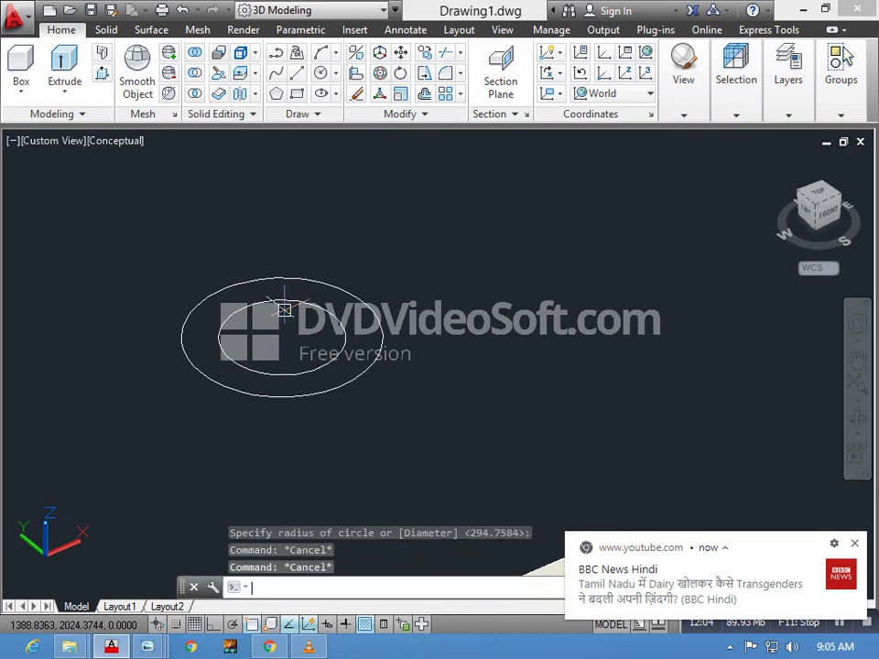
key(Escape)
scroll(261, 353, down, 2)
scroll(266, 349, up, 2)
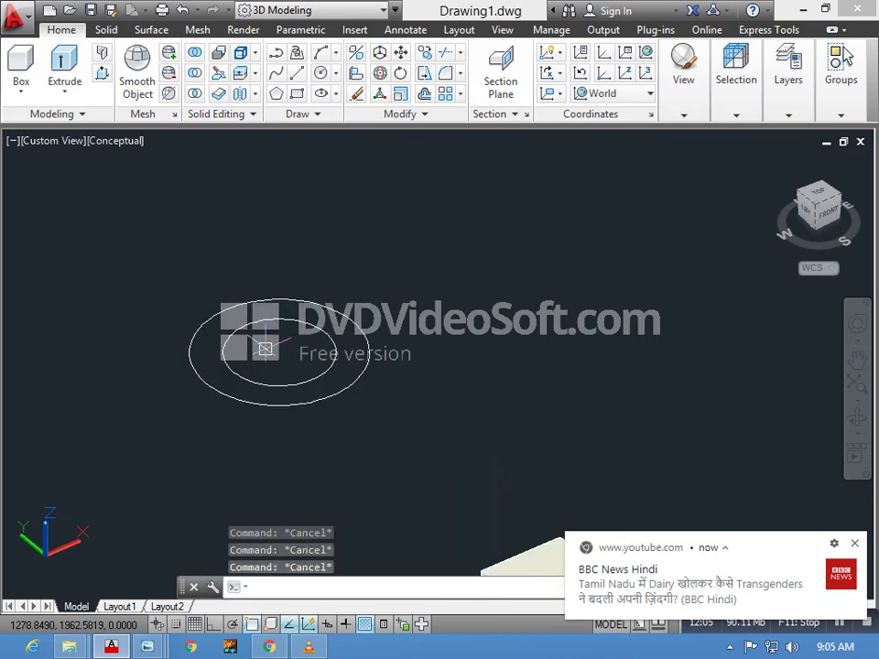
Extrude both circles into cylinders of the same height.
text(ext)
key(Return)
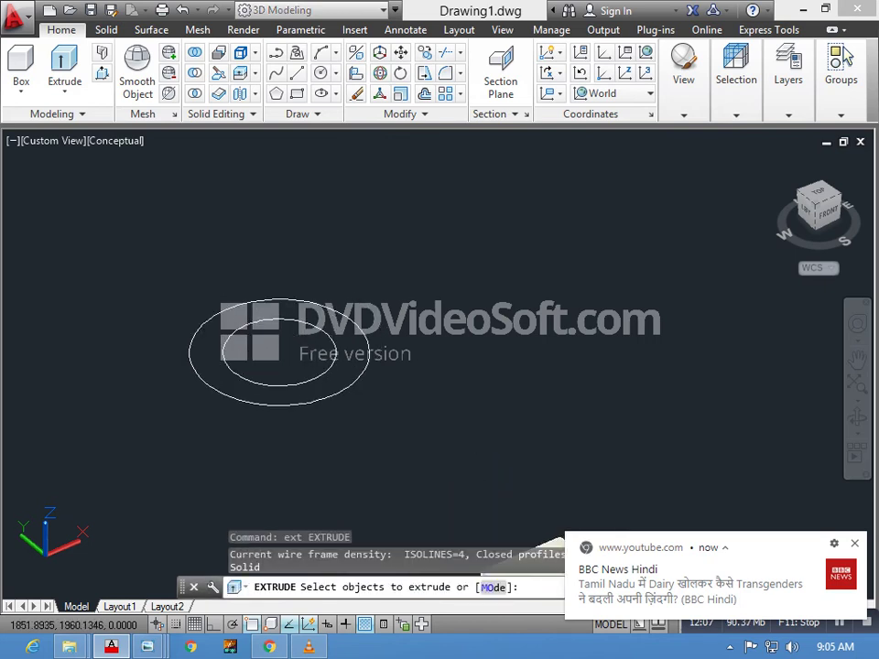
click(221, 266)
click(384, 412)
key(Return)
click(479, 194)
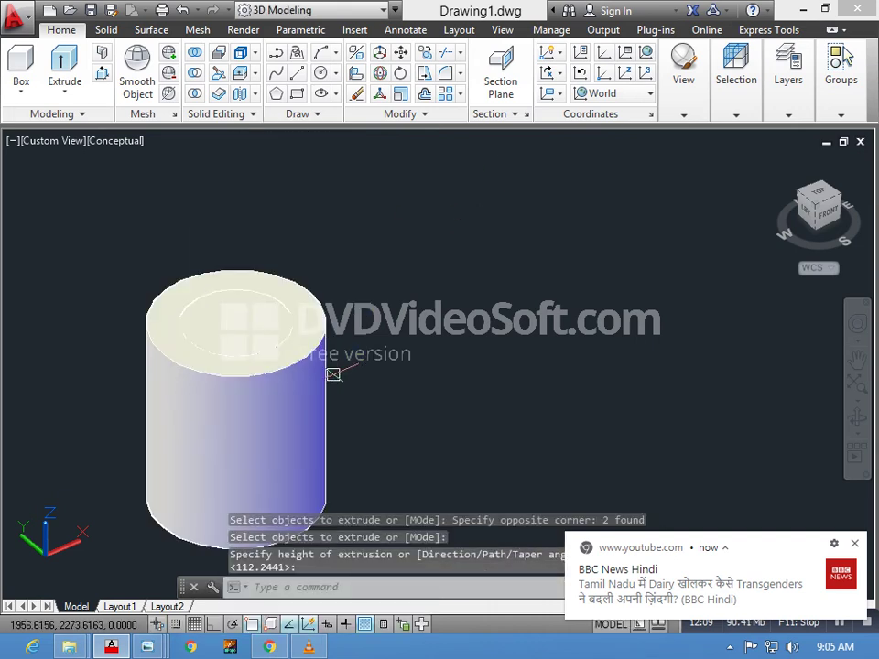
key(Escape)
Subtract the inner cylinder from the outer one to form a hollow tube.
text(su)
key(Return)
click(285, 301)
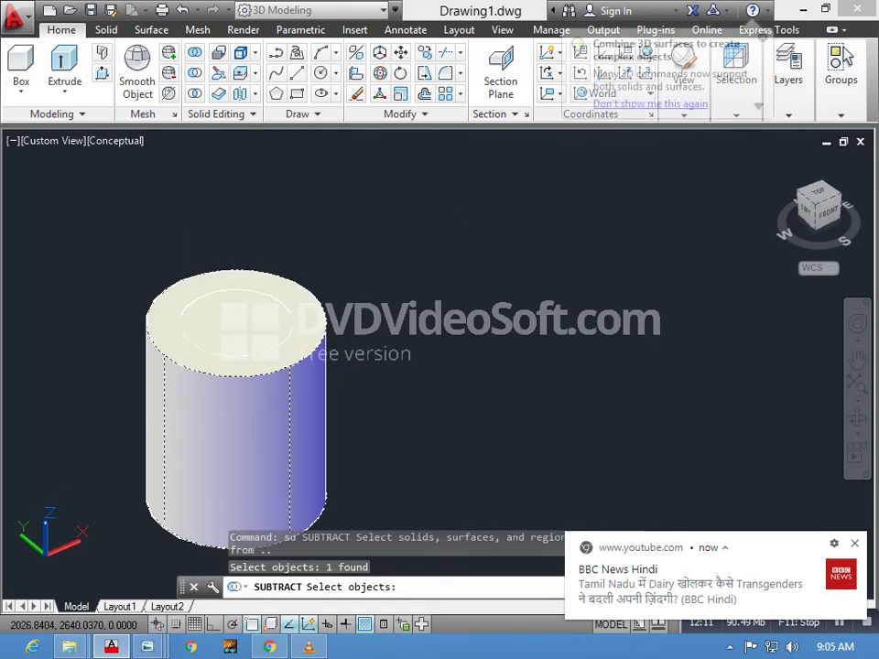
key(Return)
click(285, 300)
key(Return)
mouse_move(285, 300)
middle_down()
mouse_move(359, 186)
mouse_move(318, 306)
middle_up()
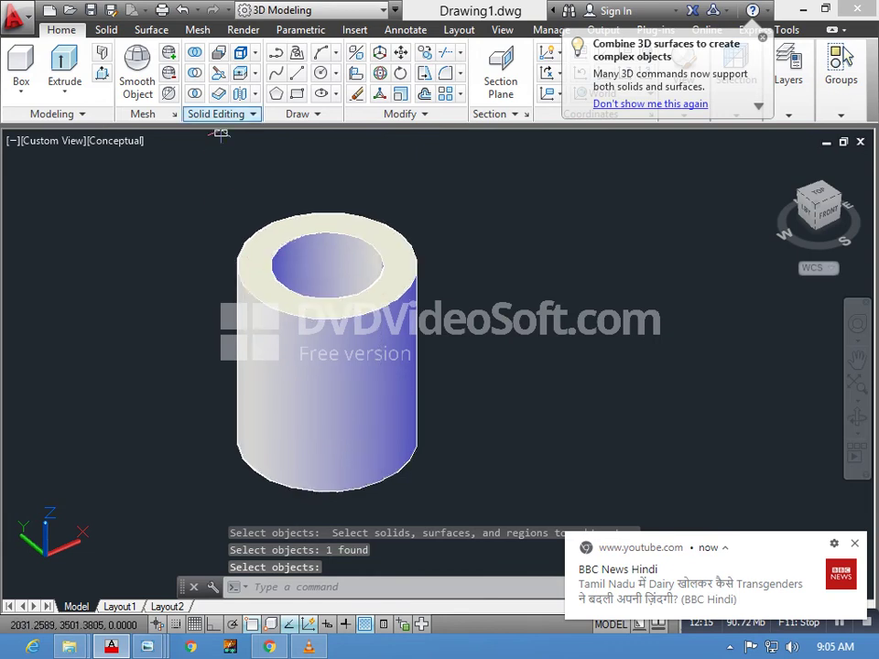
click(218, 73)
Slice the tube with a 3-point plane from the top rim down to the base, keeping both parts.
click(284, 293)
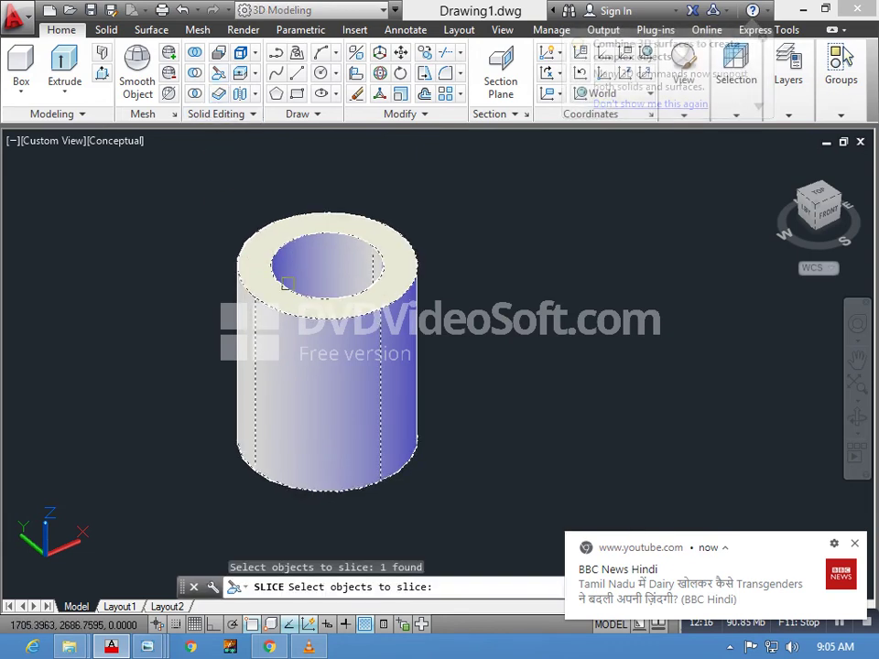
key(Return)
text(3)
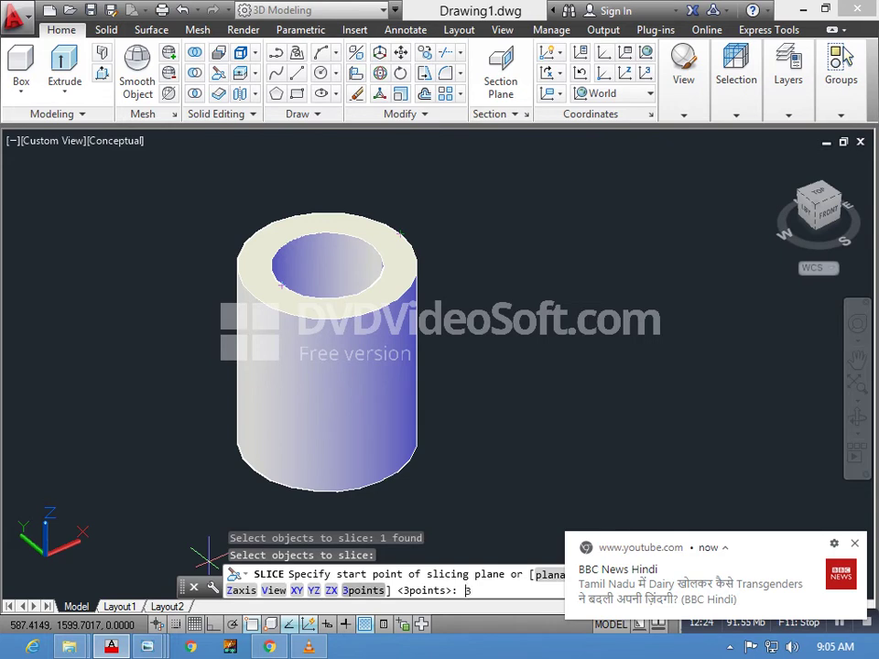
key(Return)
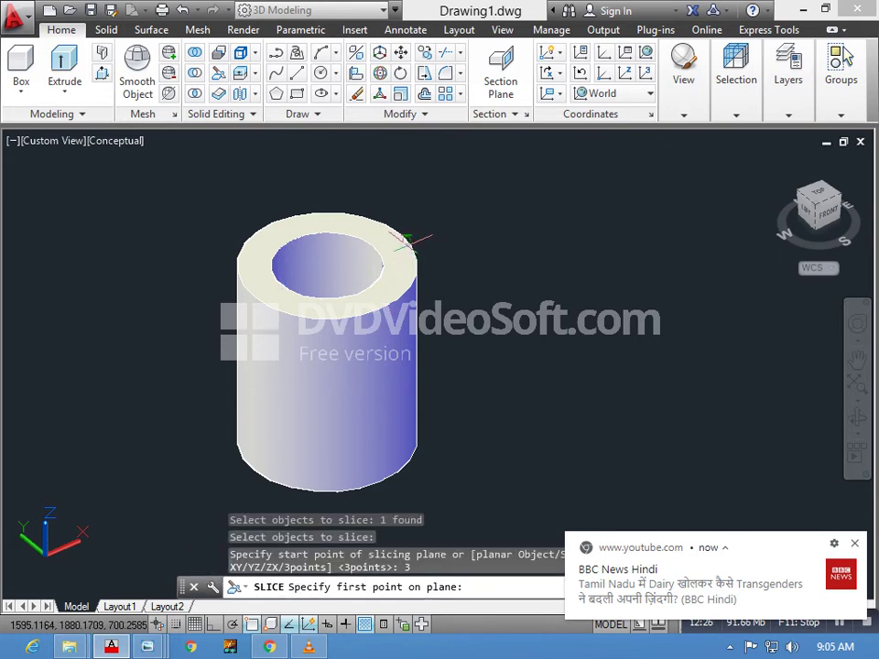
click(393, 230)
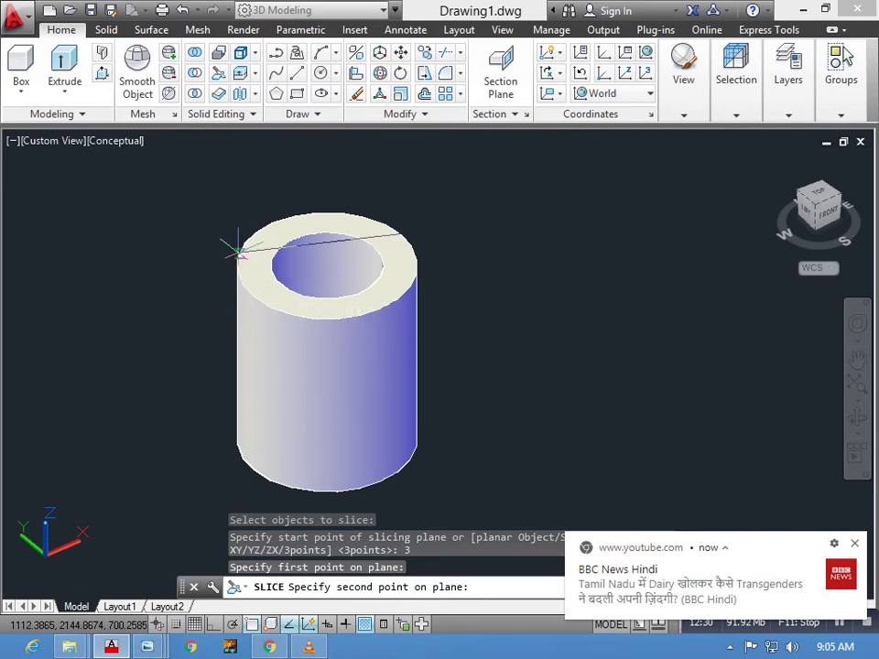
shift+middle_drag(326, 367, 326, 427)
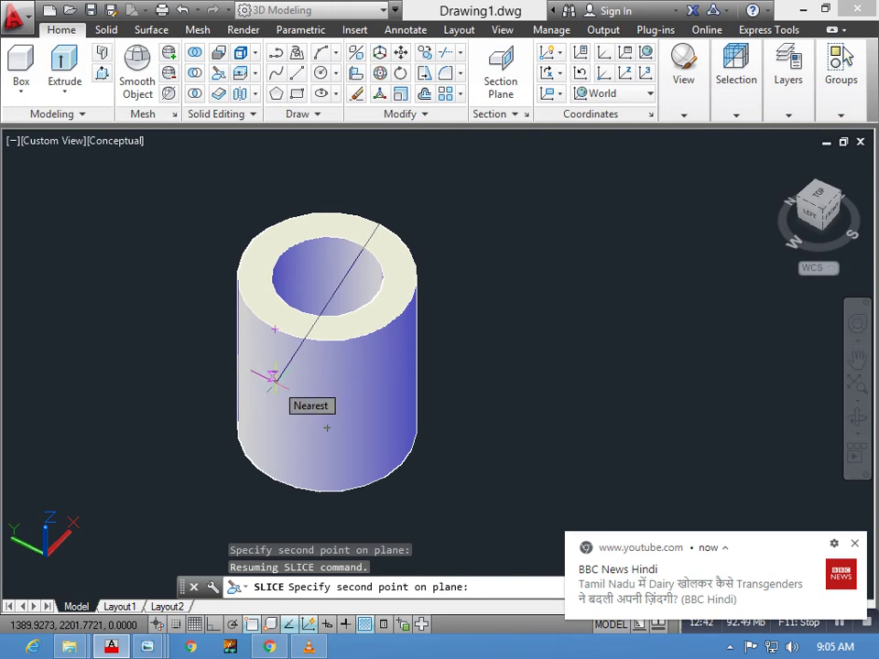
shift+middle_drag(251, 388, 177, 335)
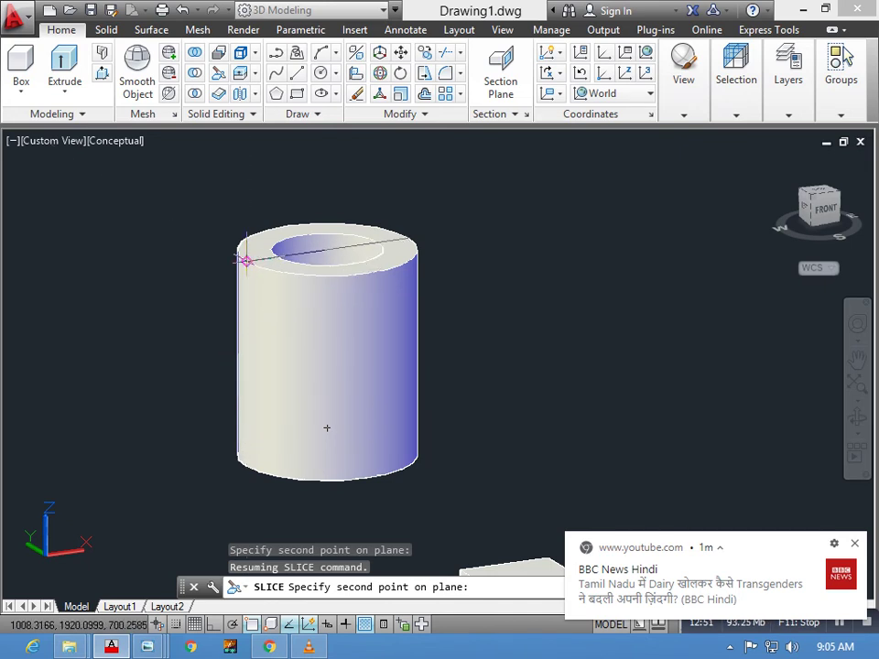
click(236, 359)
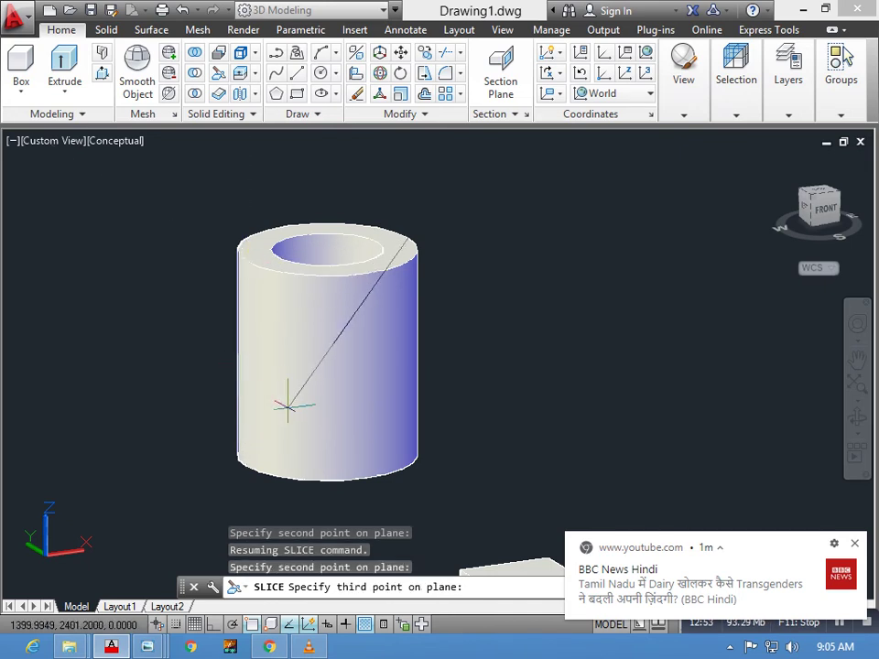
click(337, 480)
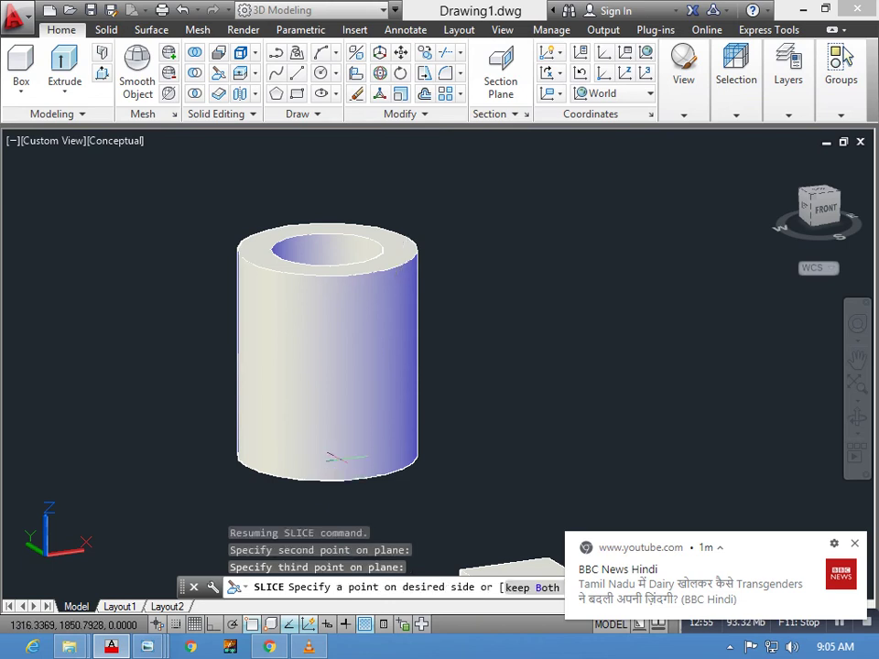
key(Return)
scroll(316, 417, down, 4)
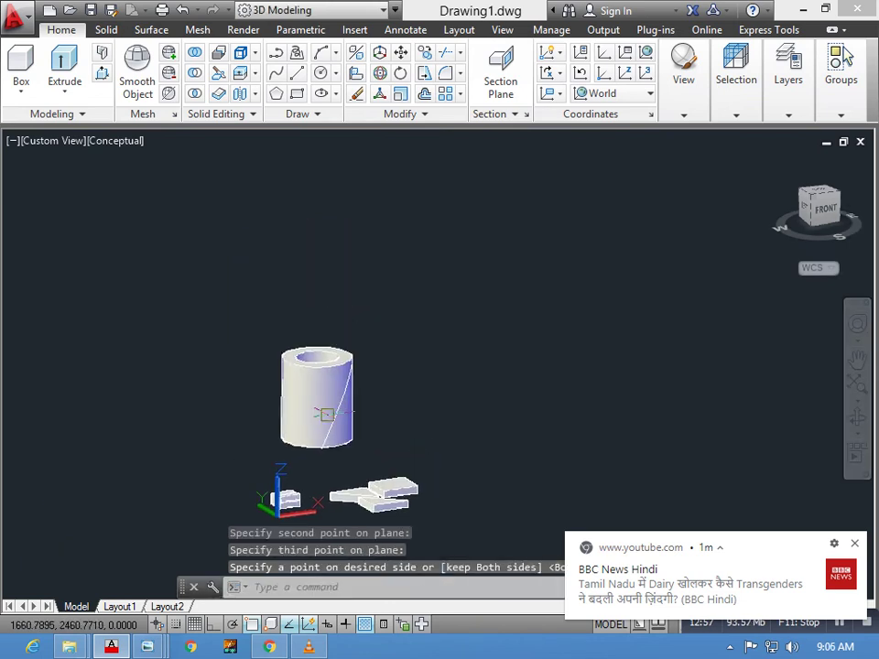
key(Escape)
key(Escape)
key(Escape)
Move the sliced-off tube piece away from the main half.
text(m)
key(Return)
click(322, 405)
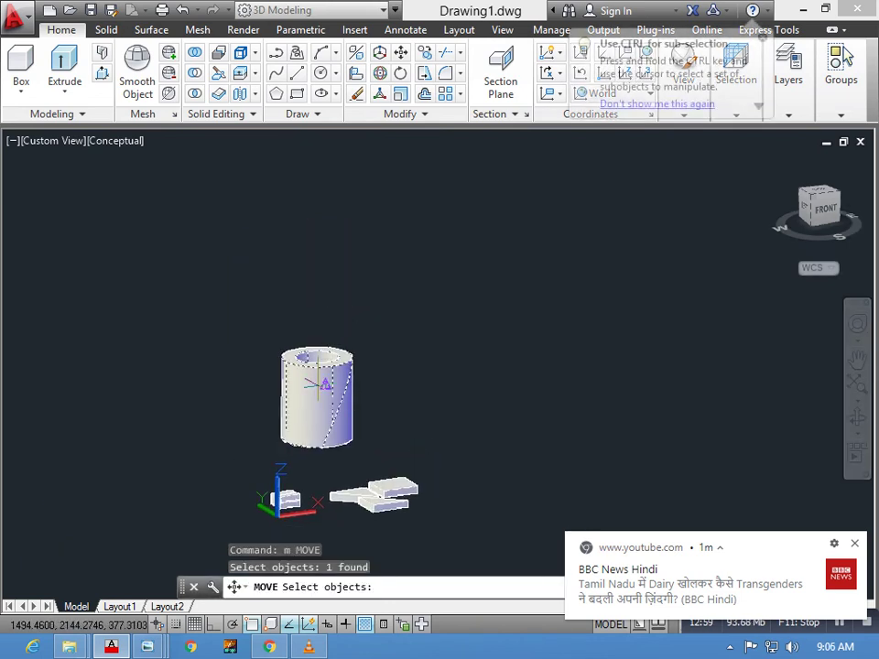
key(Return)
click(317, 355)
click(317, 356)
Orbit and zoom to inspect the separated pieces of the cut tube.
scroll(317, 355, up, 2)
mouse_move(316, 355)
shift+middle_down()
mouse_move(274, 348)
mouse_move(311, 348)
shift+middle_up()
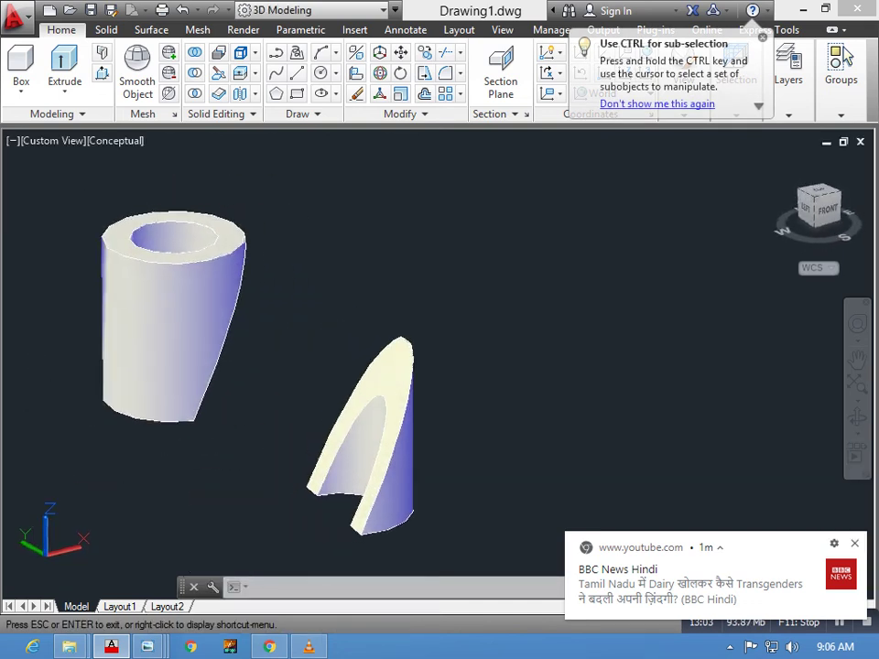
mouse_move(392, 386)
shift+middle_down()
mouse_move(380, 361)
mouse_move(384, 347)
mouse_move(366, 412)
mouse_move(384, 384)
shift+middle_up()
scroll(364, 333, up, 2)
scroll(551, 477, up, 2)
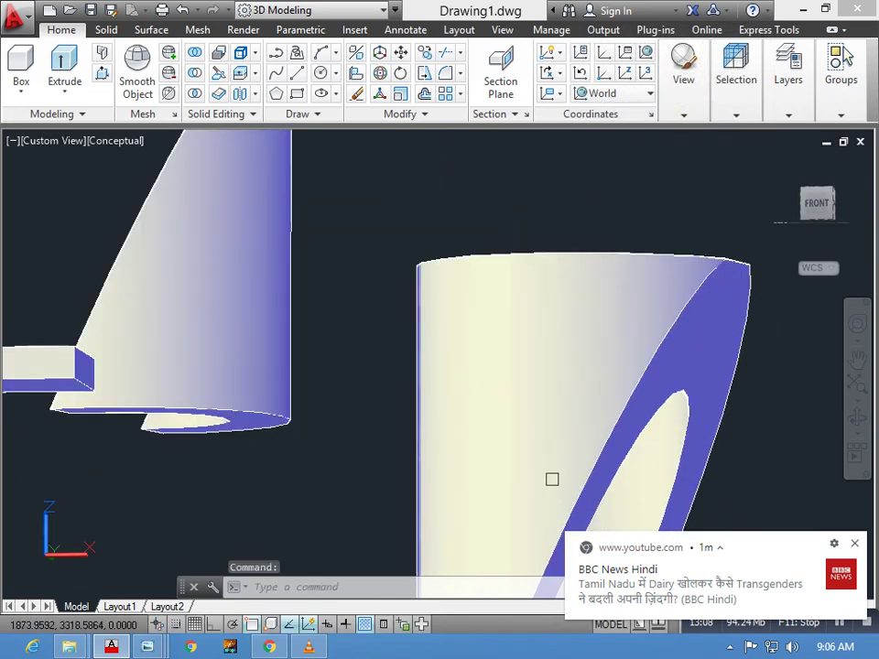
mouse_move(551, 477)
shift+middle_down()
mouse_move(531, 421)
mouse_move(385, 367)
mouse_move(367, 302)
mouse_move(549, 448)
mouse_move(400, 340)
shift+middle_up()
scroll(400, 340, down, 2)
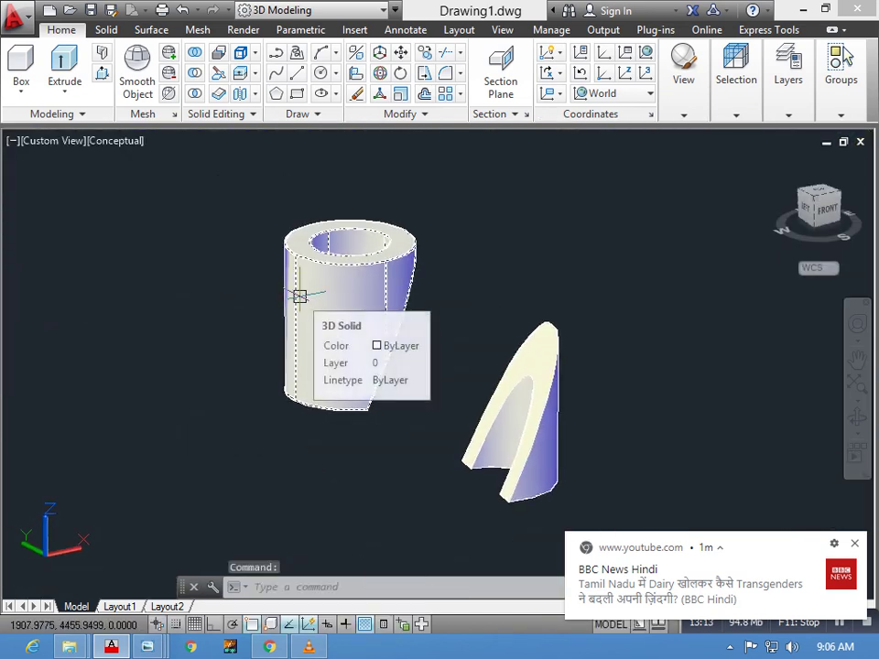
scroll(292, 276, up, 2)
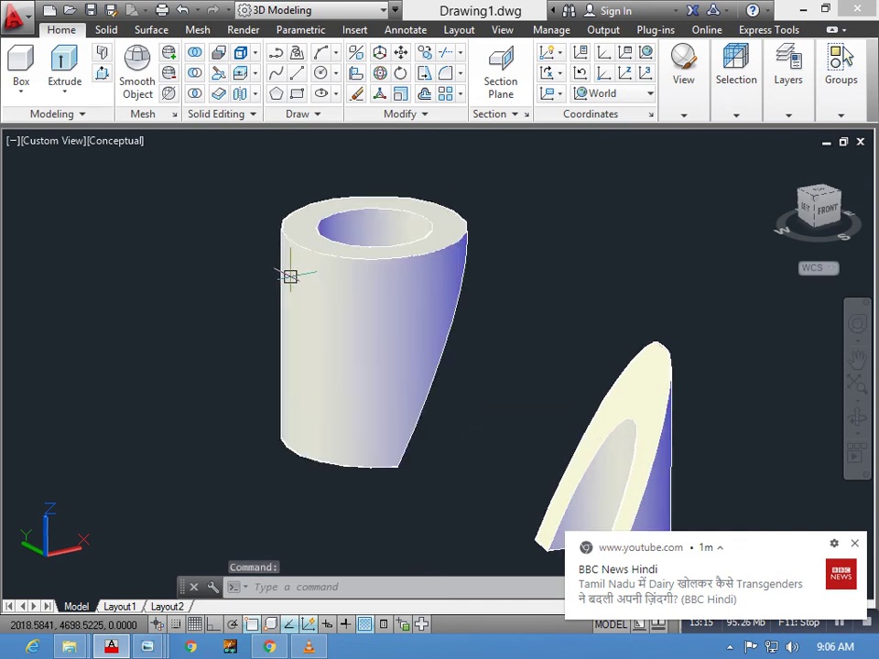
Undo back to before the diagonal slice so the tube is whole again.
text(u)
key(Return)
key(Return)
key(Return)
key(Return)
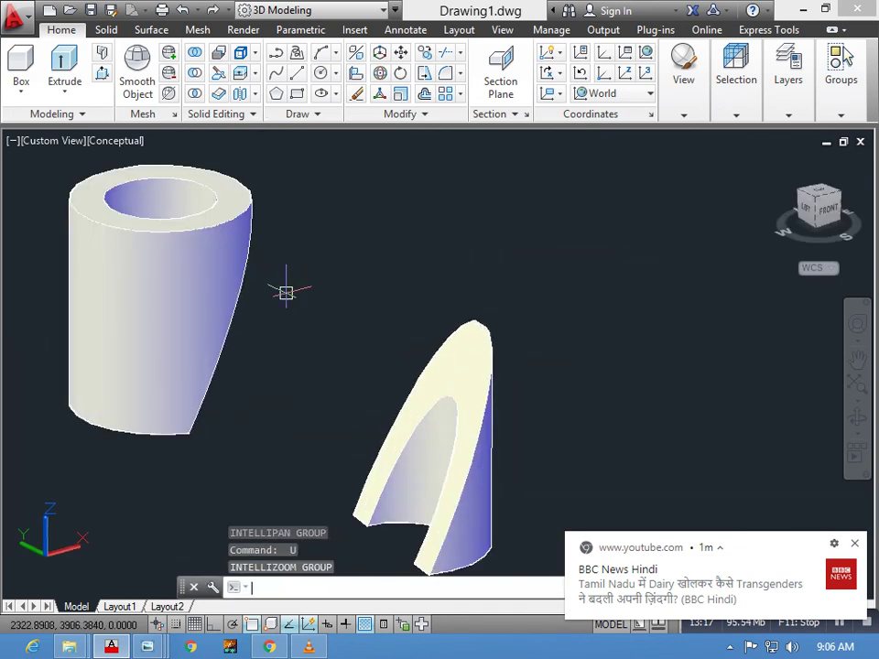
key(Return)
Draw a straight reference line beside the tube.
key(Return)
key(Return)
key(Return)
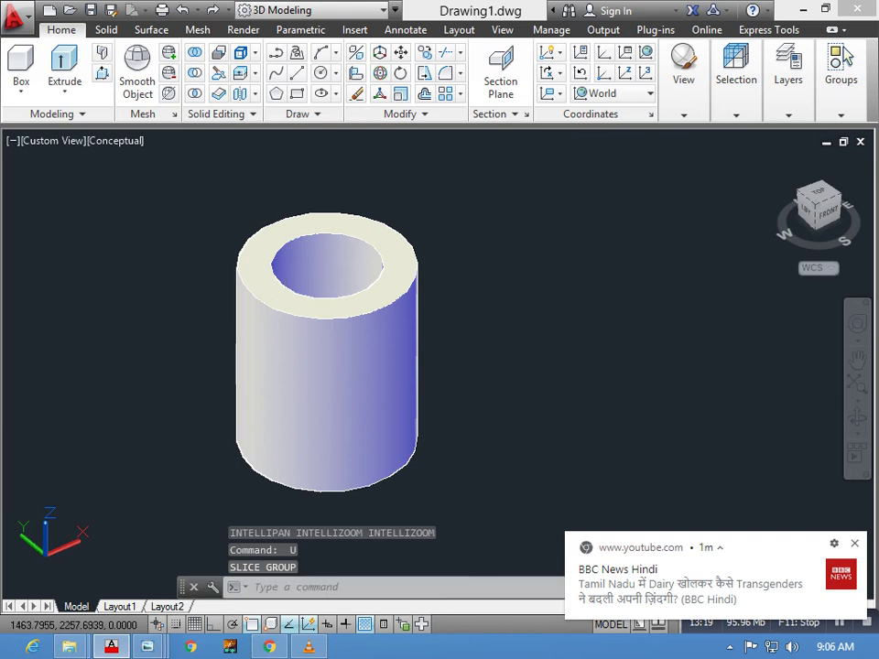
key(Escape)
key(Escape)
text(l)
key(Return)
click(327, 265)
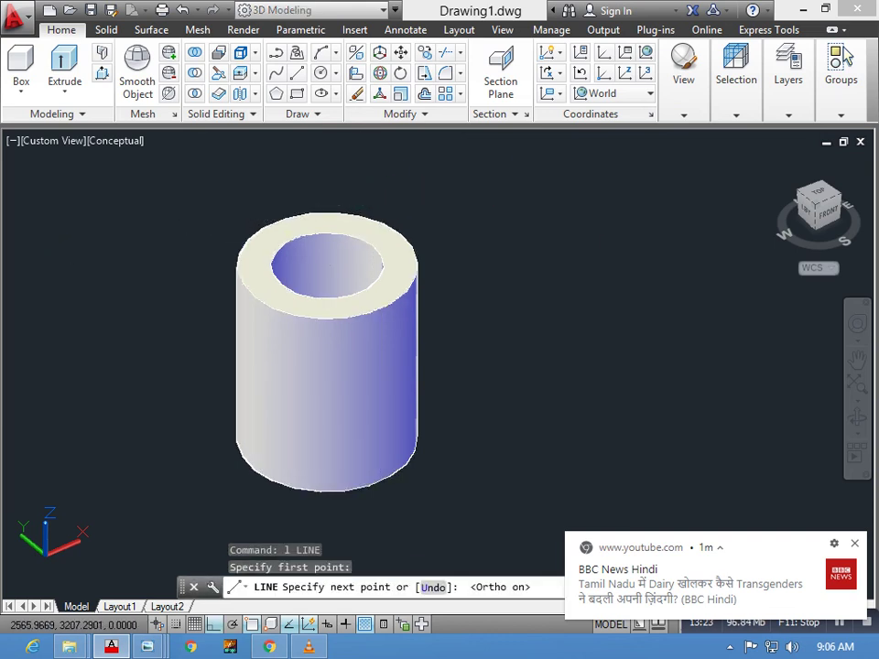
click(463, 206)
key(Escape)
key(Escape)
key(Escape)
text(m)
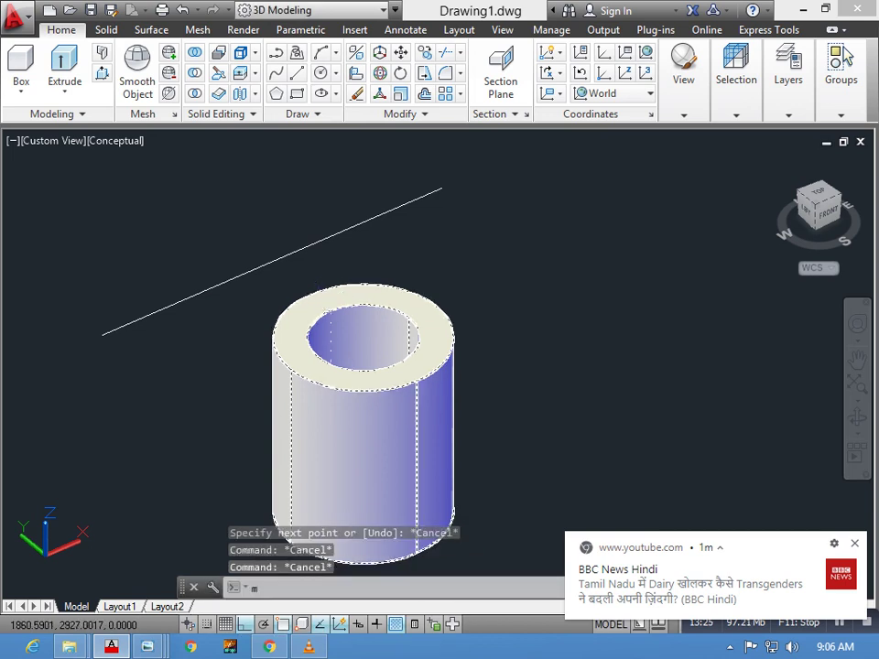
Move the reference line across the top centre of the tube.
key(Return)
drag(333, 142, 78, 252)
key(Return)
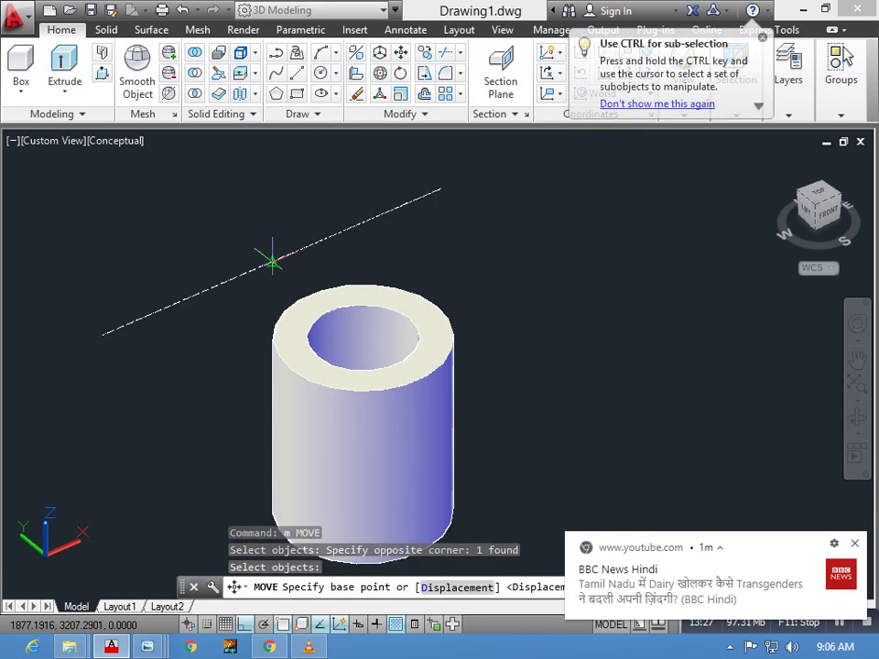
click(272, 263)
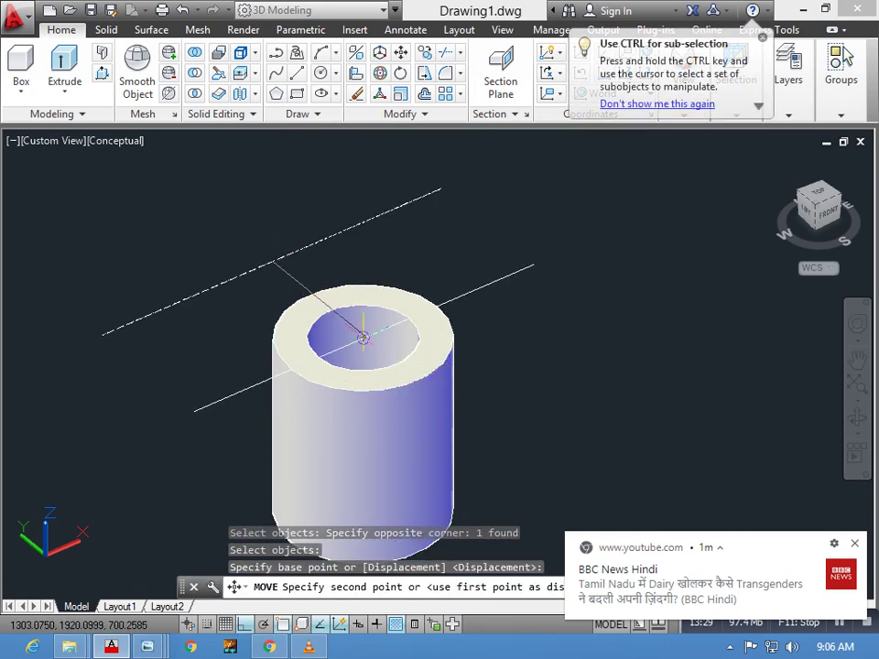
click(363, 340)
key(Escape)
key(Escape)
Reselect the line for another move, cancel it, and select the tube for a new slice.
text(m)
key(Return)
click(494, 256)
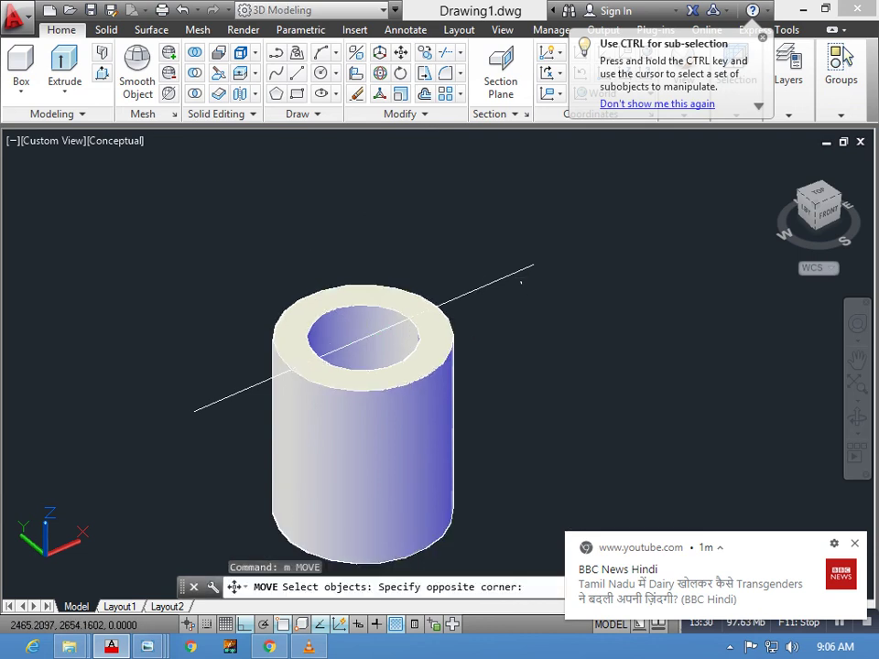
click(519, 293)
key(Return)
click(571, 327)
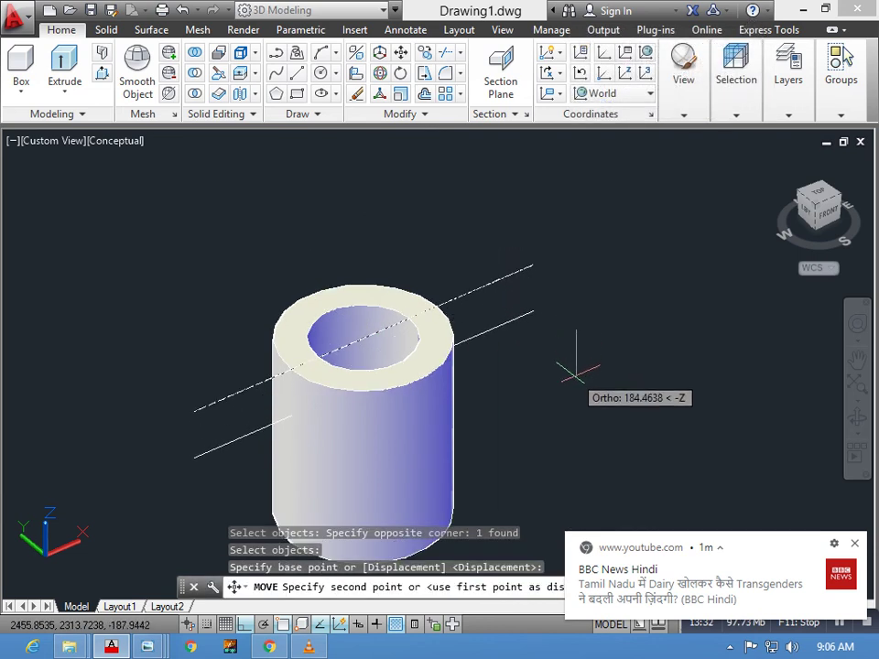
key(Escape)
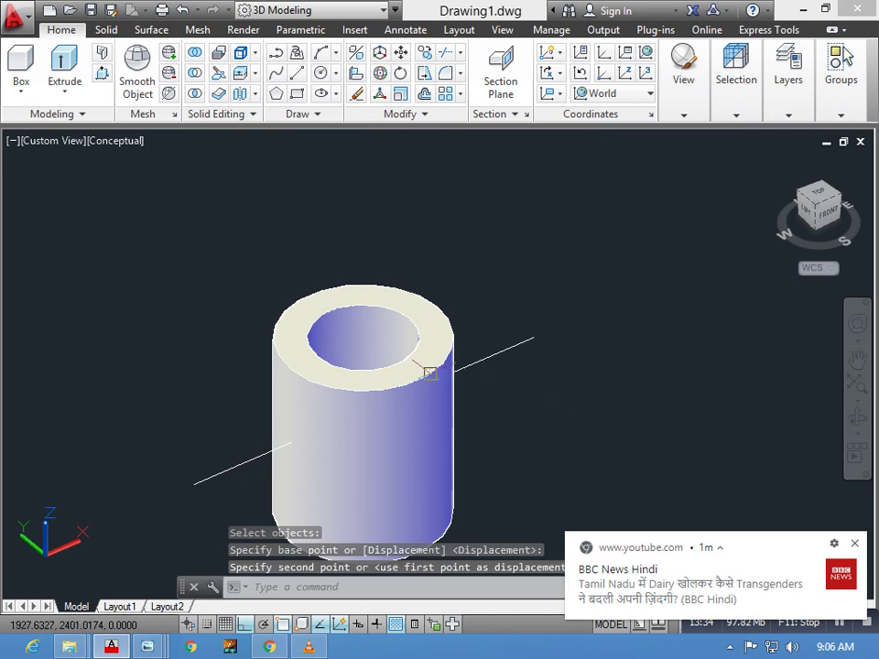
middle_drag(379, 343, 355, 273)
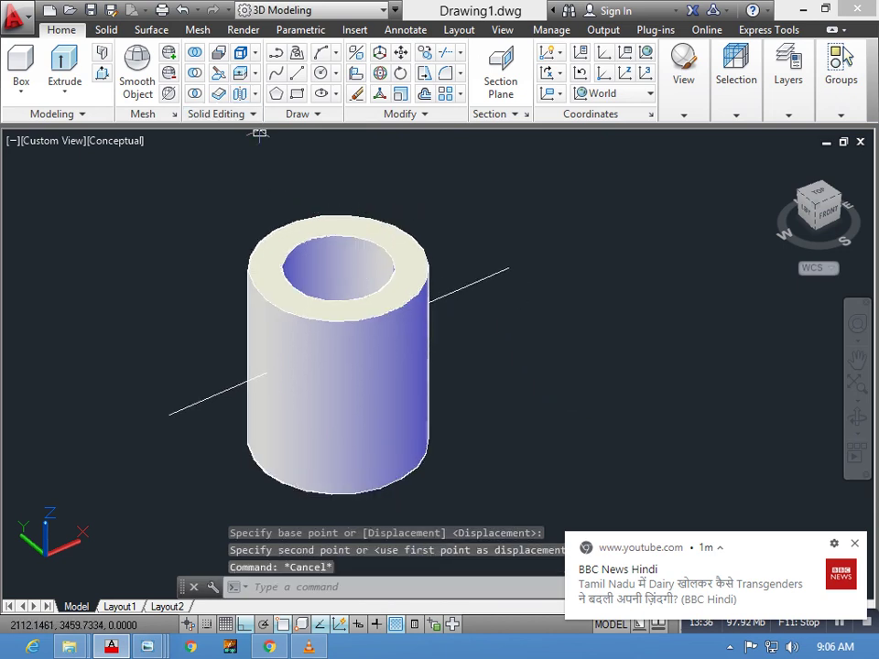
click(218, 72)
click(307, 230)
Slice the tube vertically with a 3-point plane along the reference line, keeping both halves.
key(Return)
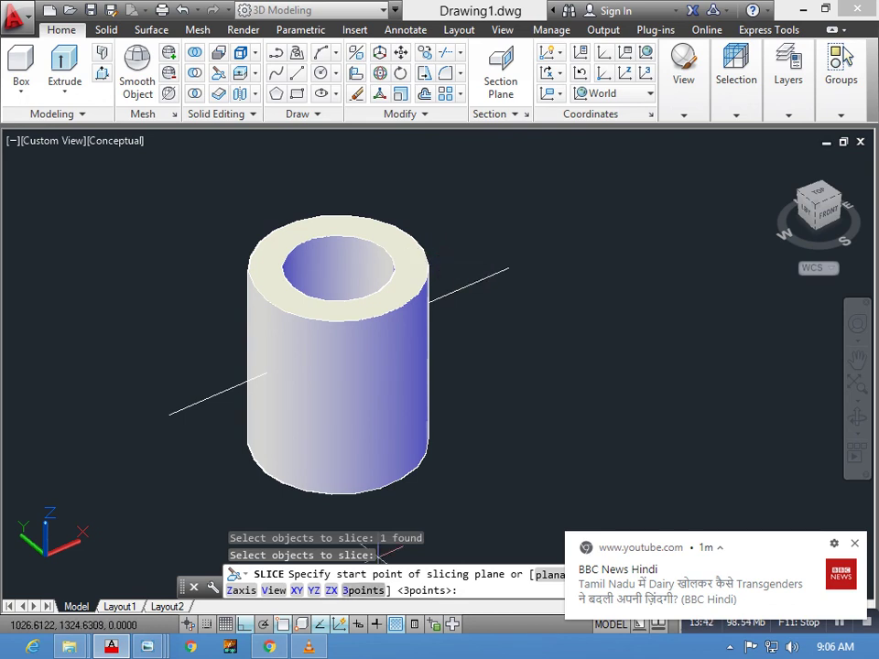
text(3)
key(Return)
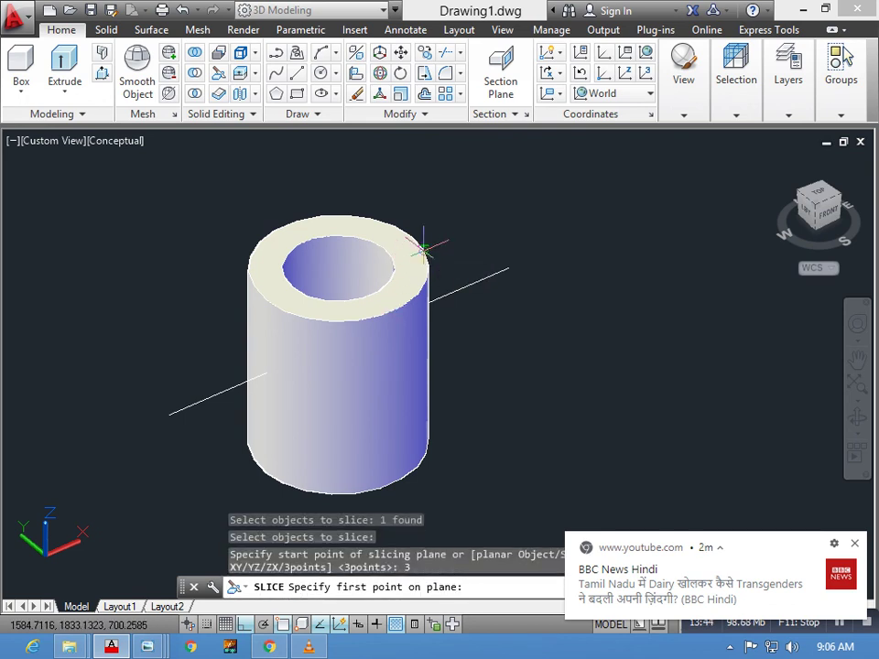
click(422, 248)
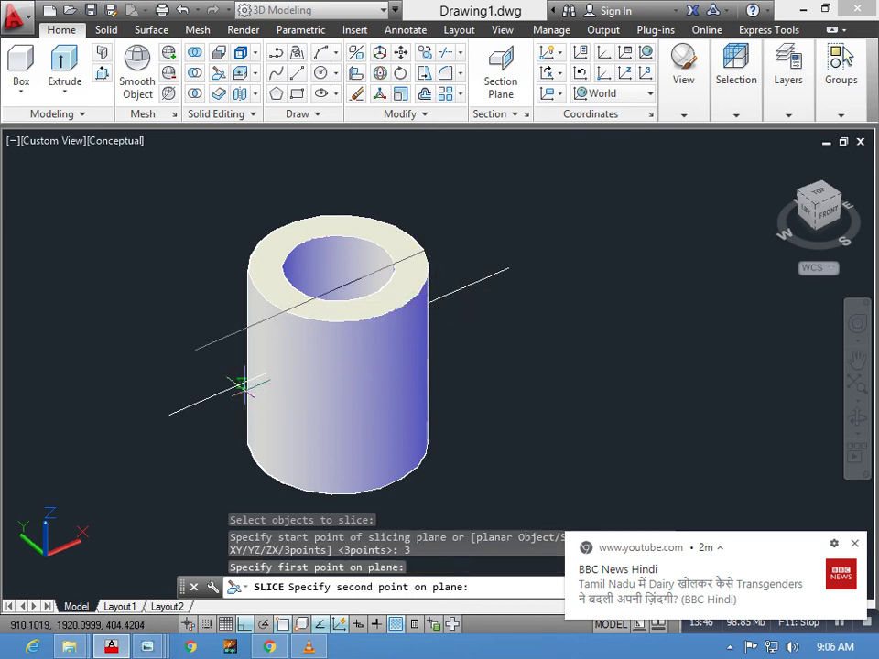
click(264, 299)
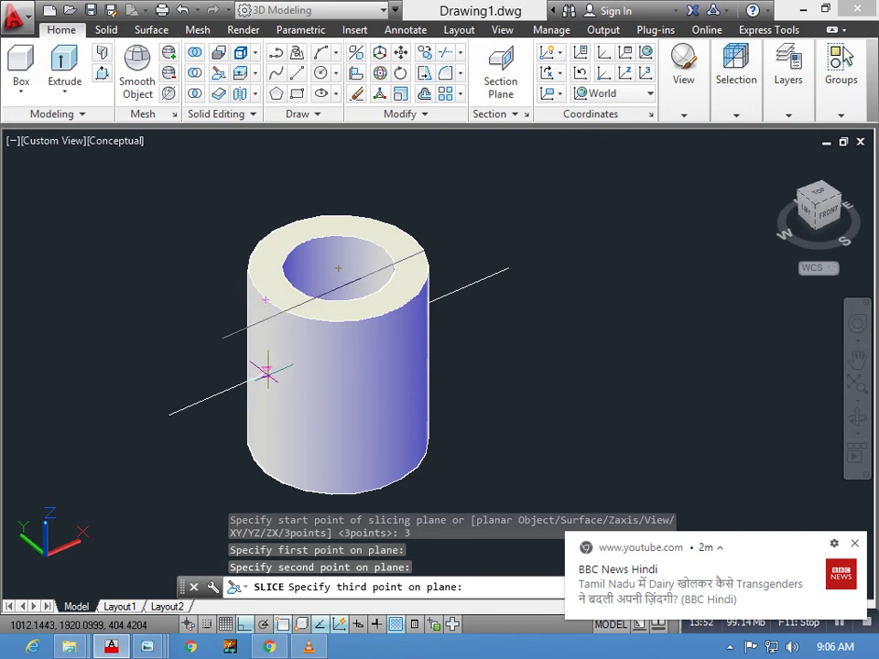
click(267, 372)
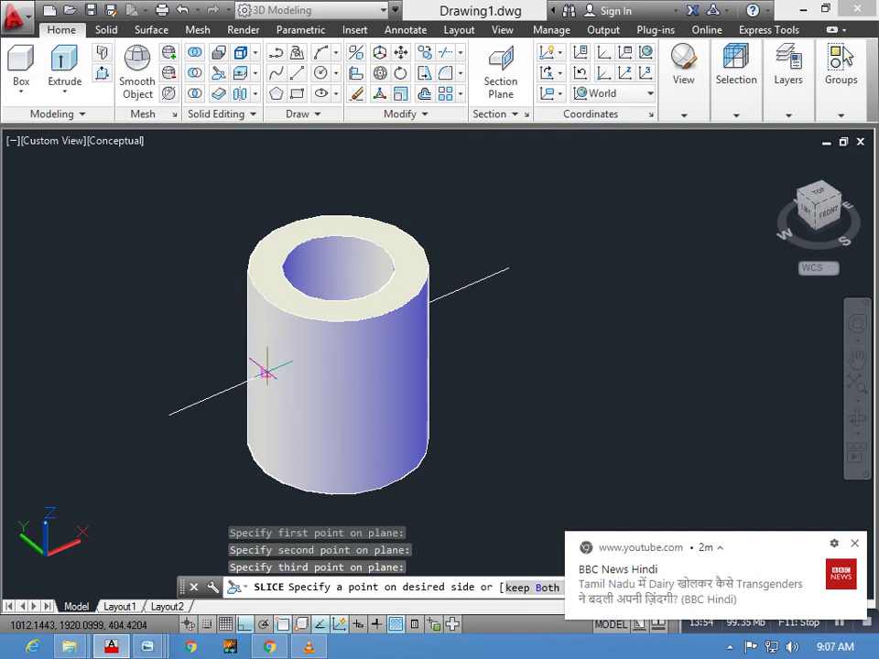
key(Return)
key(Escape)
key(Escape)
text(m)
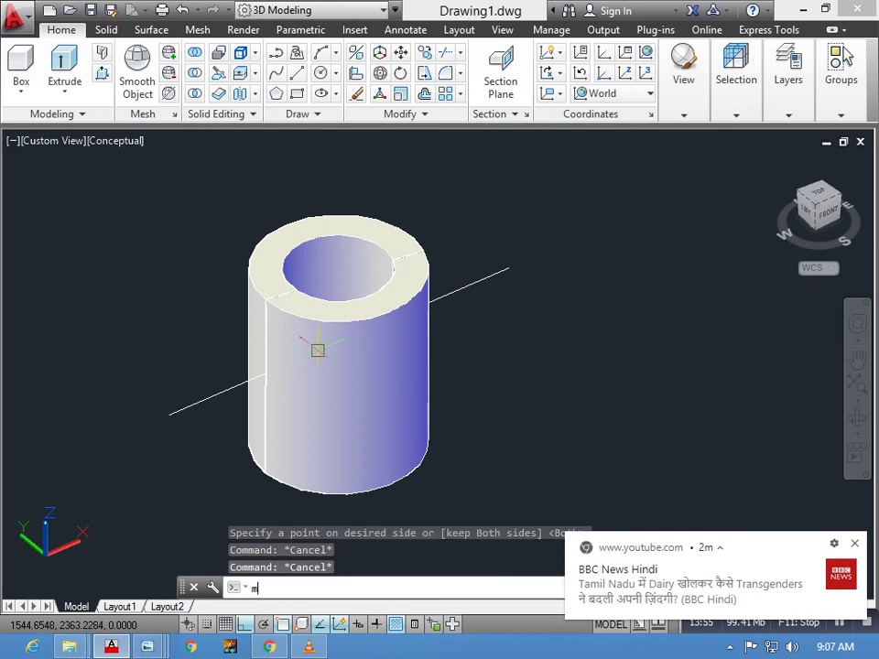
key(Return)
Move the front tube half down and to the right.
click(330, 366)
key(Return)
click(329, 403)
click(440, 485)
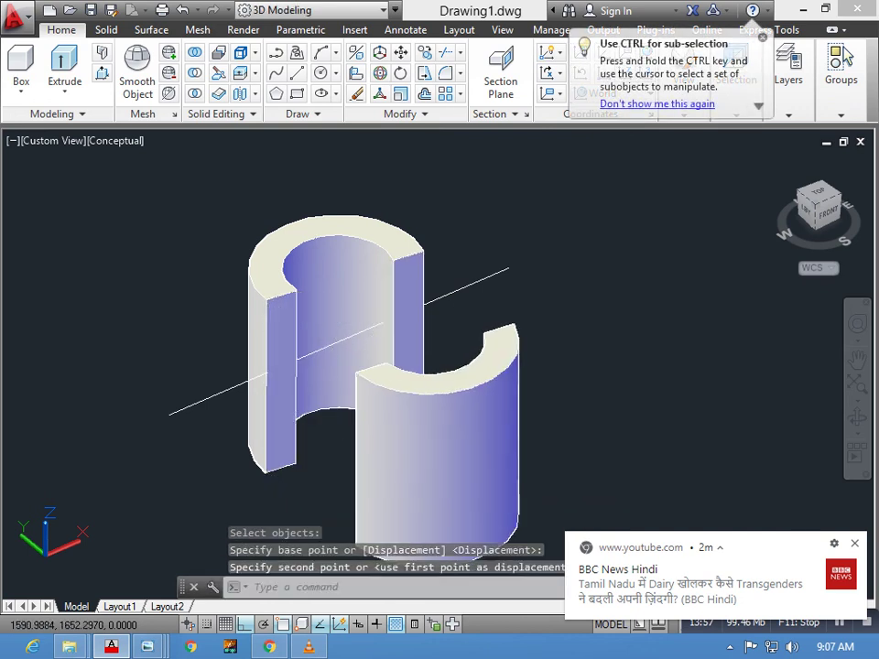
Orbit to a left-side view and delete the diagonal reference line.
shift+middle_drag(384, 366, 513, 384)
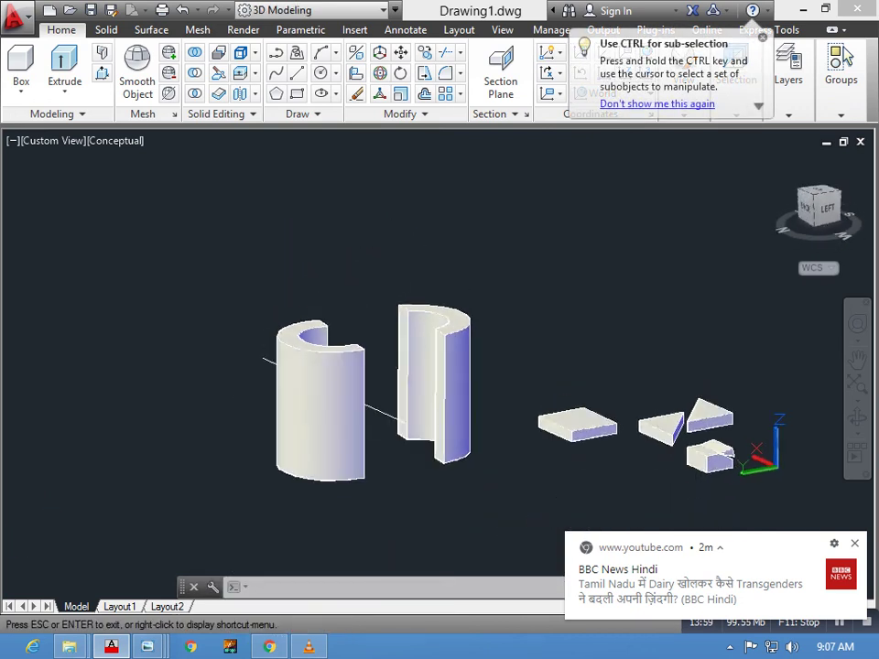
shift+middle_drag(333, 412, 425, 406)
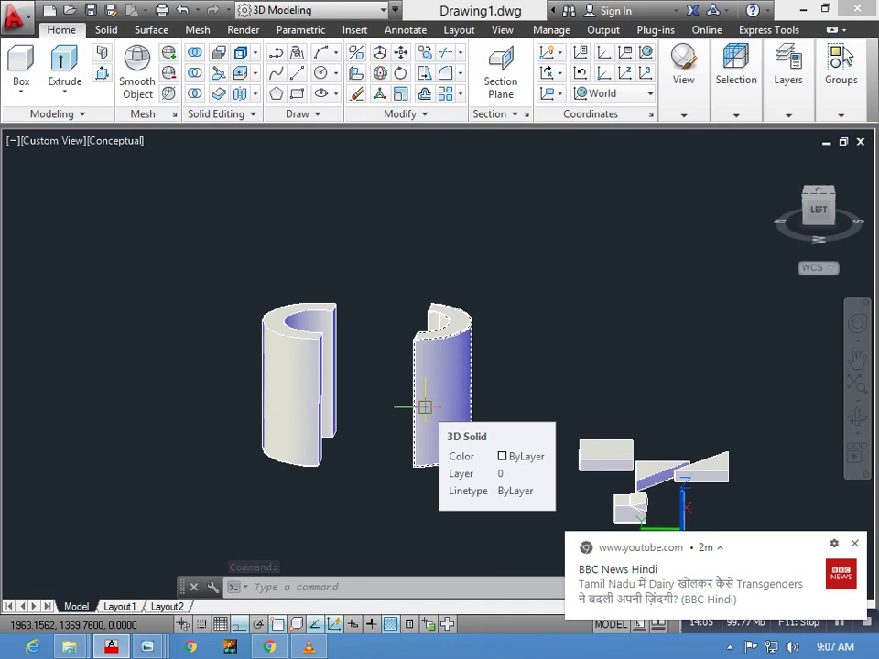
mouse_move(414, 421)
shift+middle_down()
mouse_move(334, 366)
mouse_move(331, 332)
shift+middle_up()
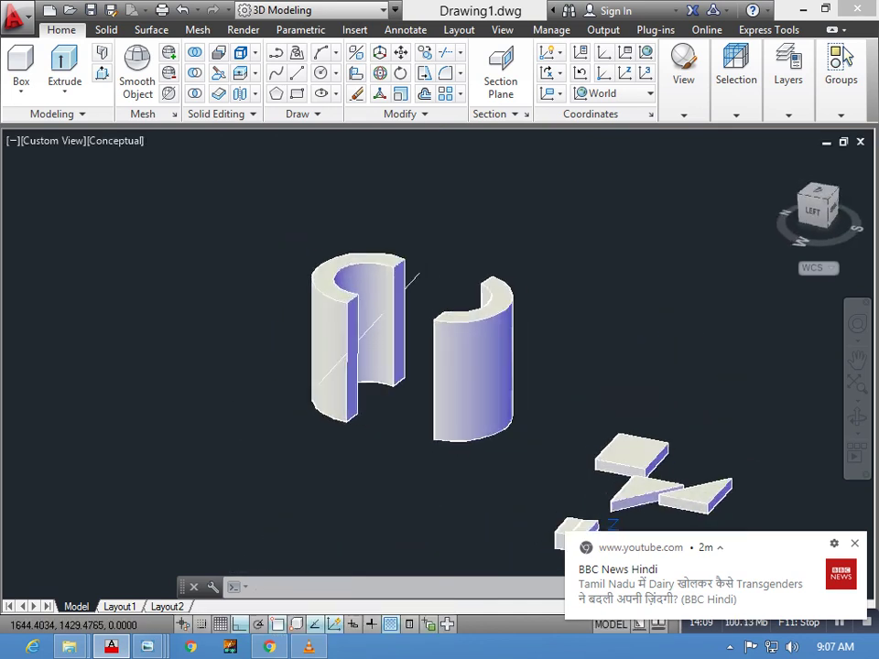
scroll(331, 332, up, 5)
scroll(331, 332, up, 1)
scroll(236, 474, up, 1)
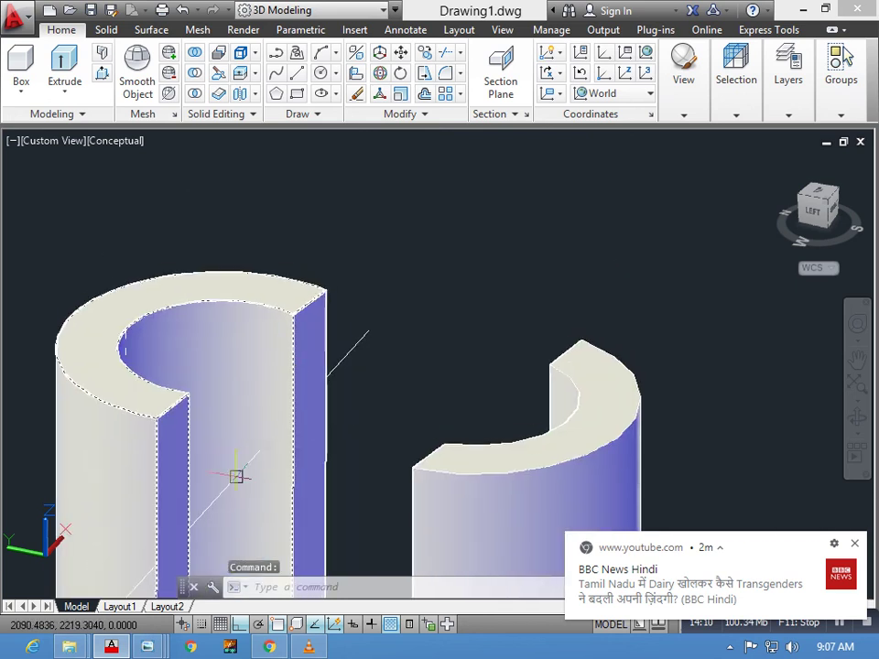
scroll(236, 475, up, 1)
scroll(238, 414, up, 1)
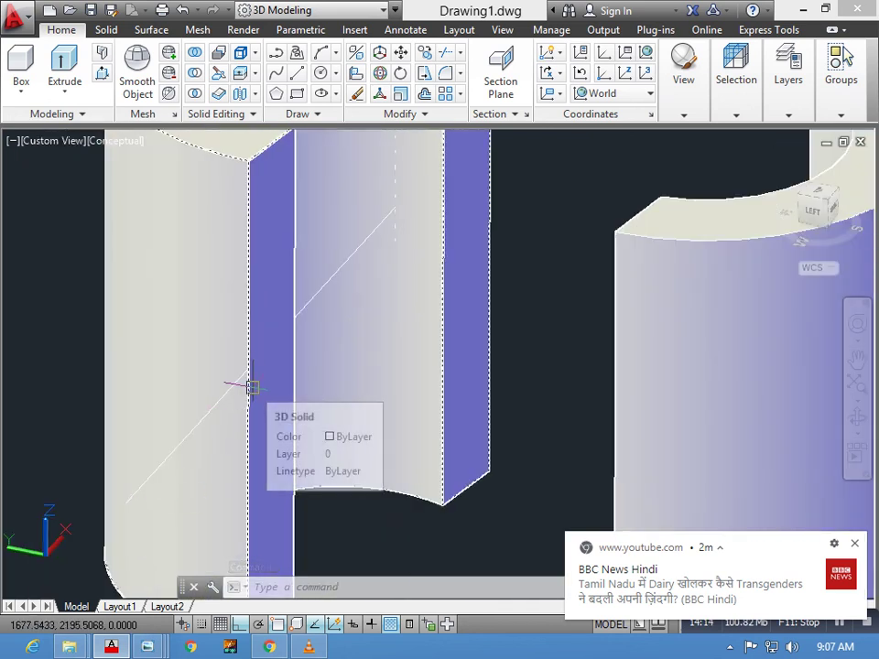
scroll(238, 409, down, 3)
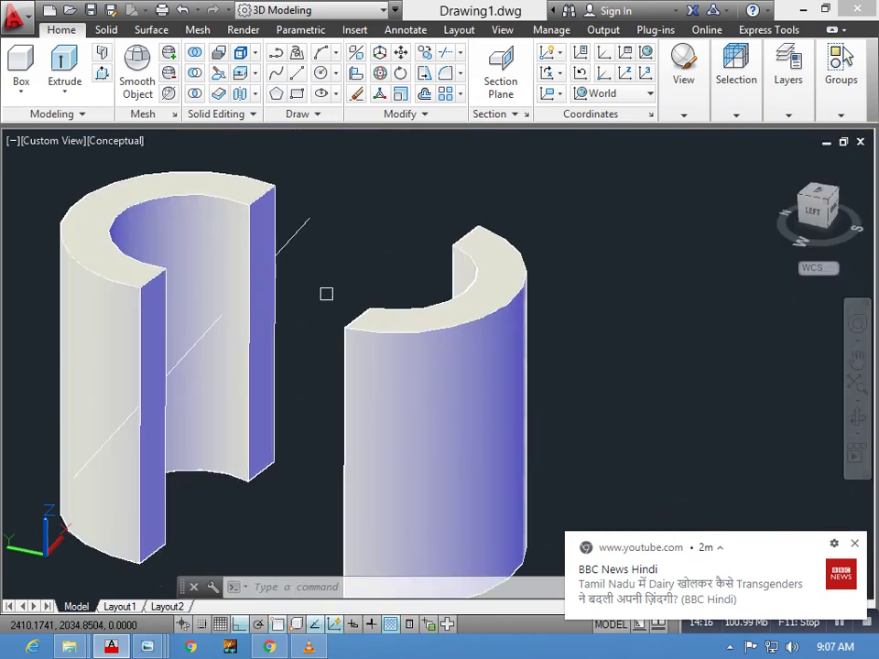
scroll(326, 292, up, 1)
click(363, 403)
click(316, 275)
key(Delete)
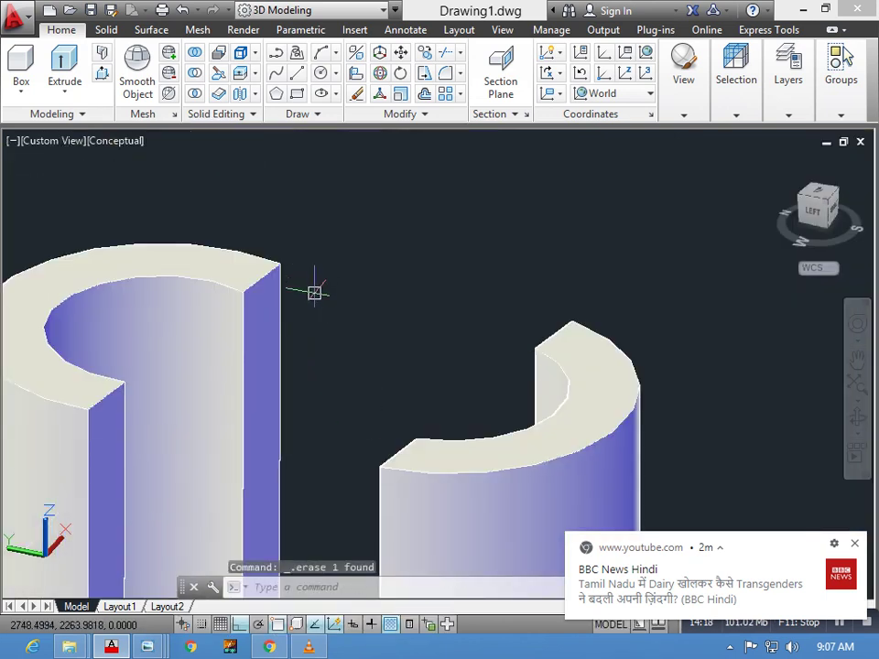
scroll(347, 387, down, 5)
middle_drag(409, 400, 382, 385)
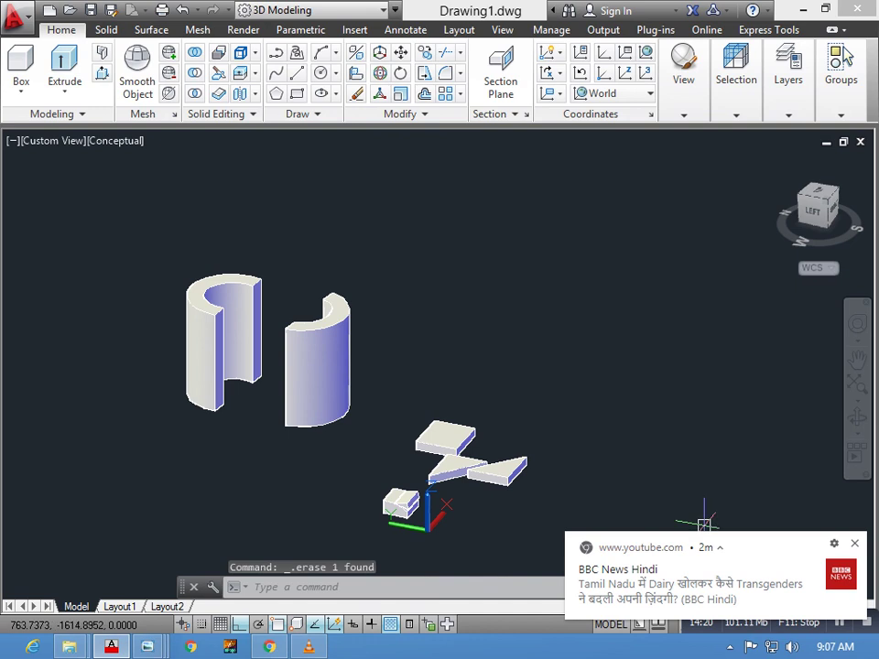